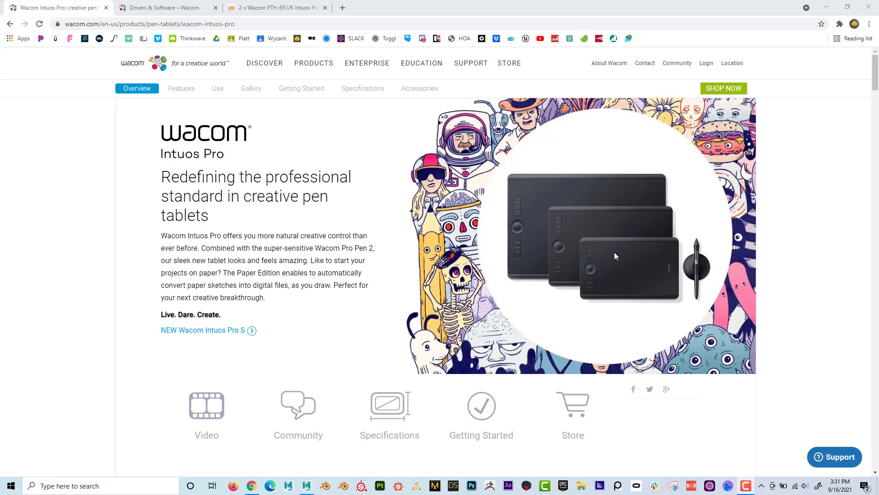
Check the tablet's model number in the product label photo and open Wacom's Drivers & Downloads support page.
click(289, 8)
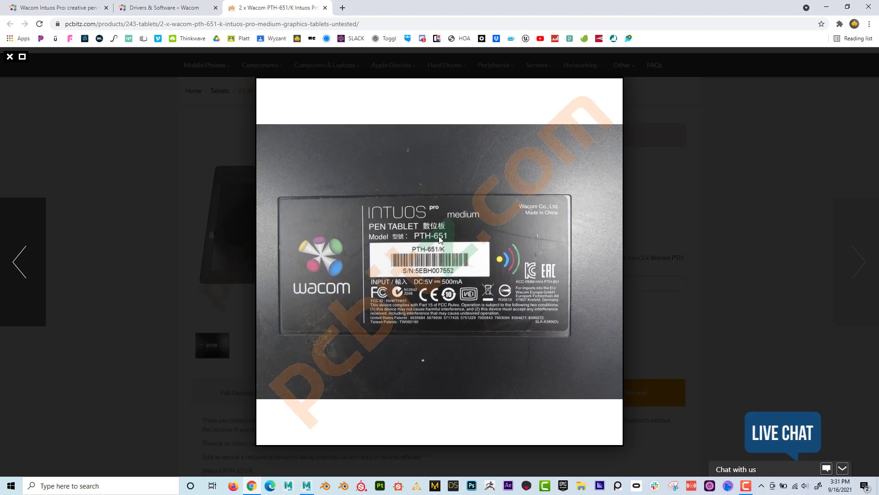
click(82, 8)
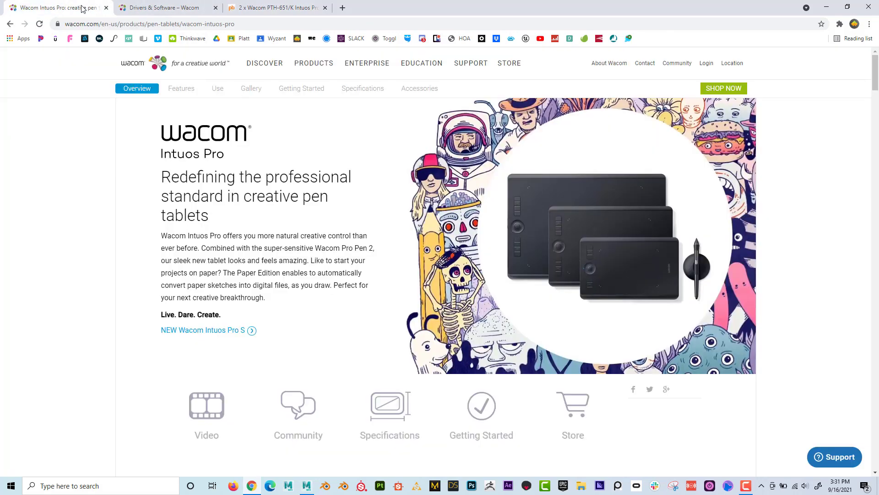
click(468, 68)
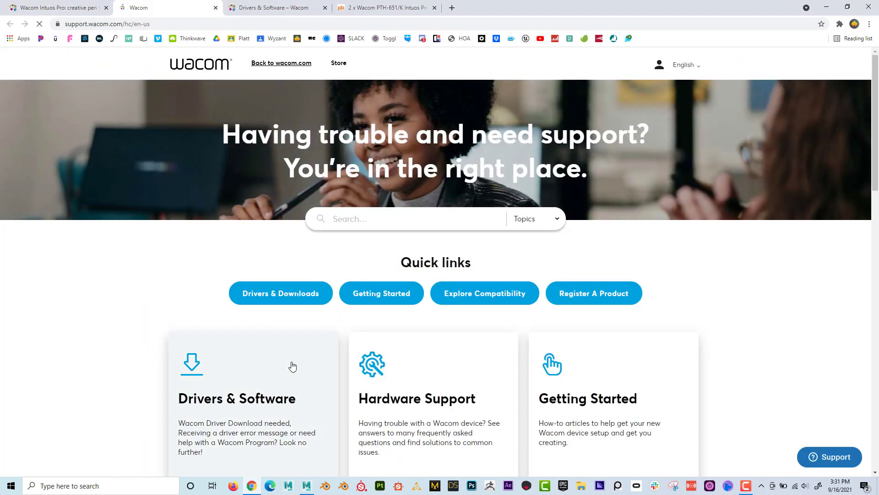
scroll(292, 365, down, 3)
click(236, 262)
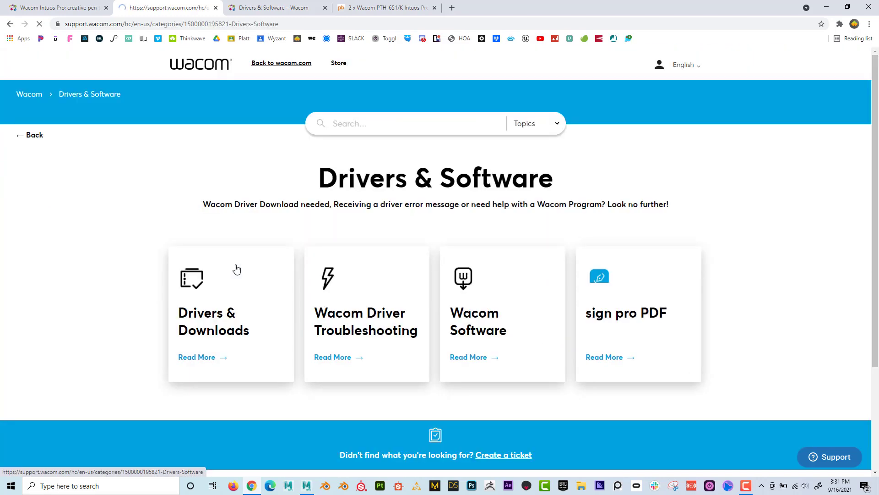
click(224, 320)
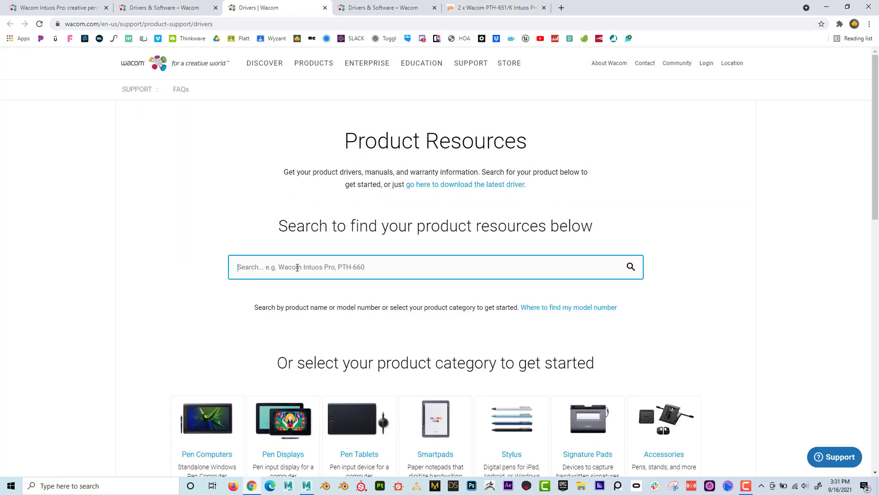
Search the product resources for PTH-651 and open the support entry for the PTH-651, PTH-651SE Intuos Pro M.
text(PTH)
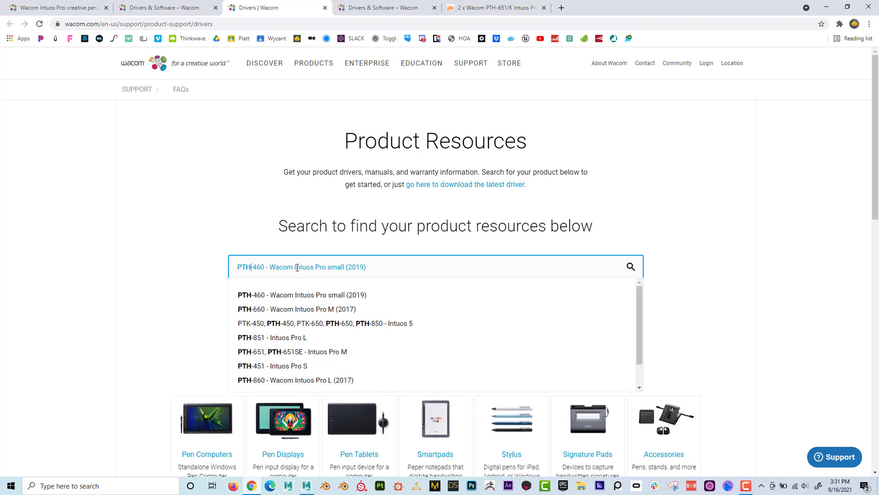
text(-)
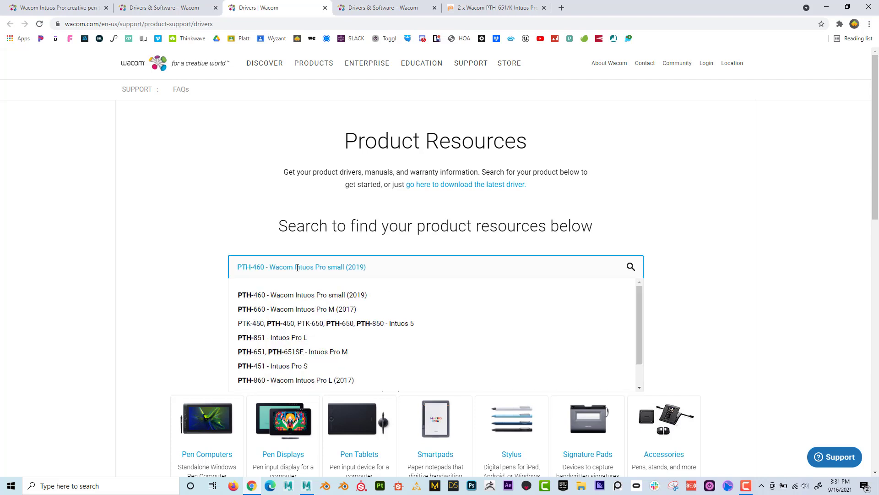
text(651, PTH-651SE - Intuos Pro M)
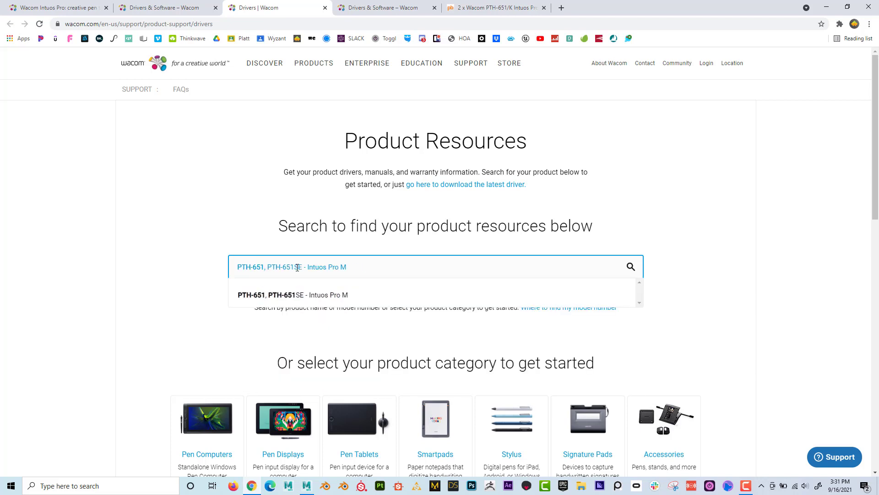
click(278, 300)
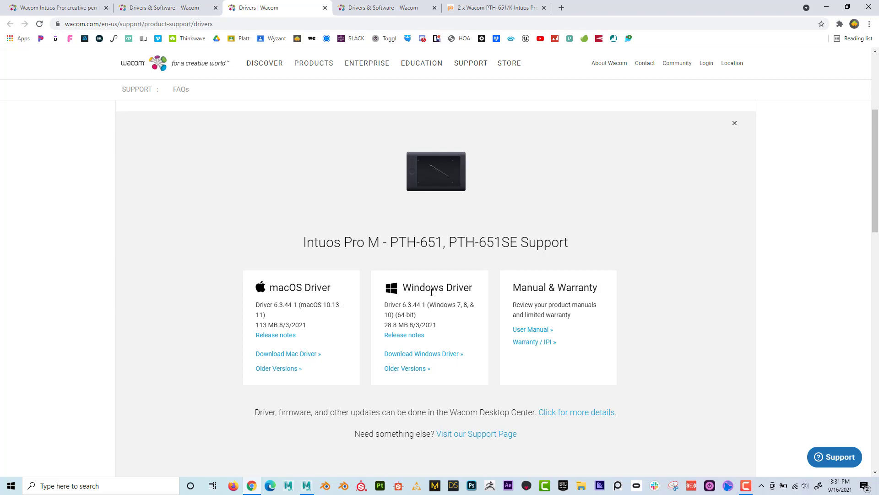
Request the Windows driver 6.3.44-1 download for the Intuos Pro M and close its installation instructions.
click(438, 353)
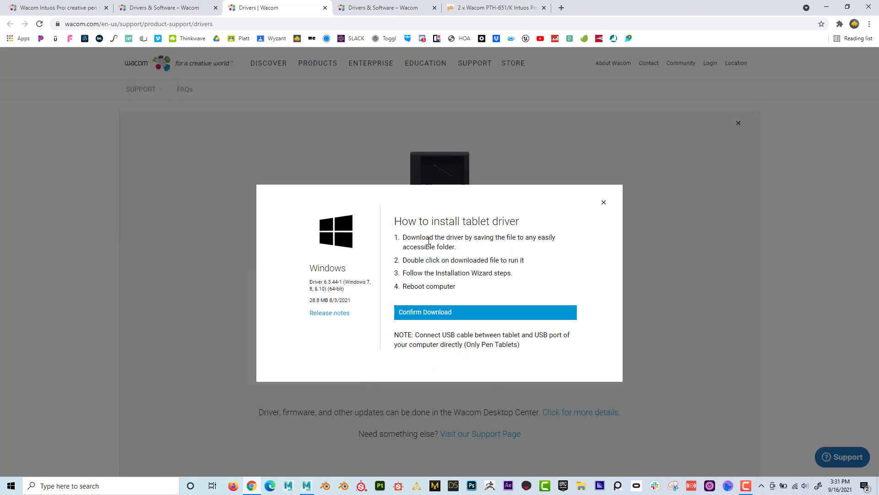
click(434, 313)
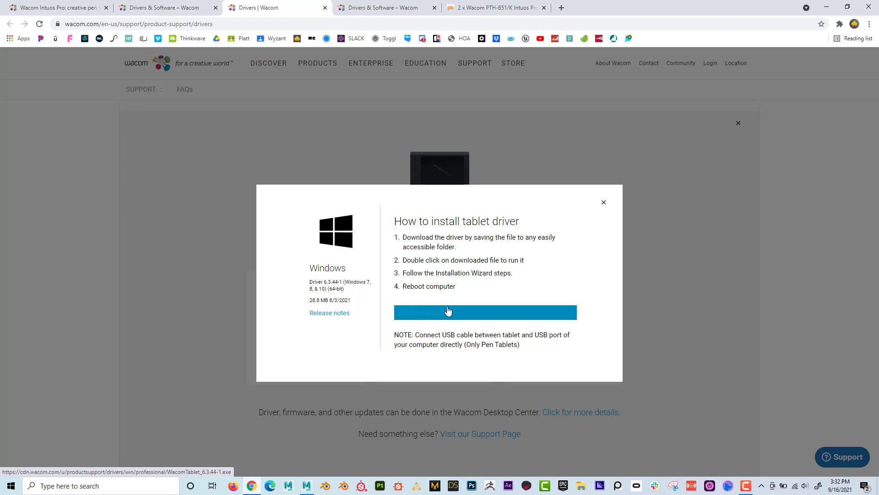
click(603, 203)
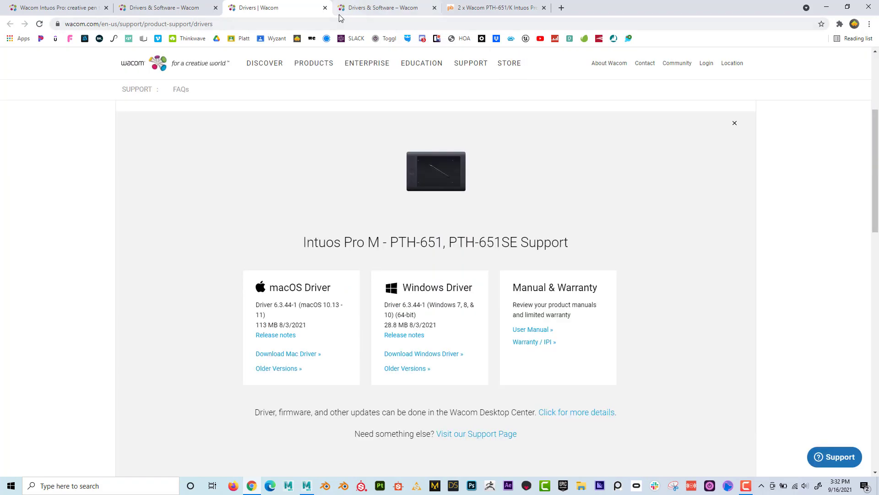
Close the surplus driver support pages and switch to the maximized Maya window.
click(325, 8)
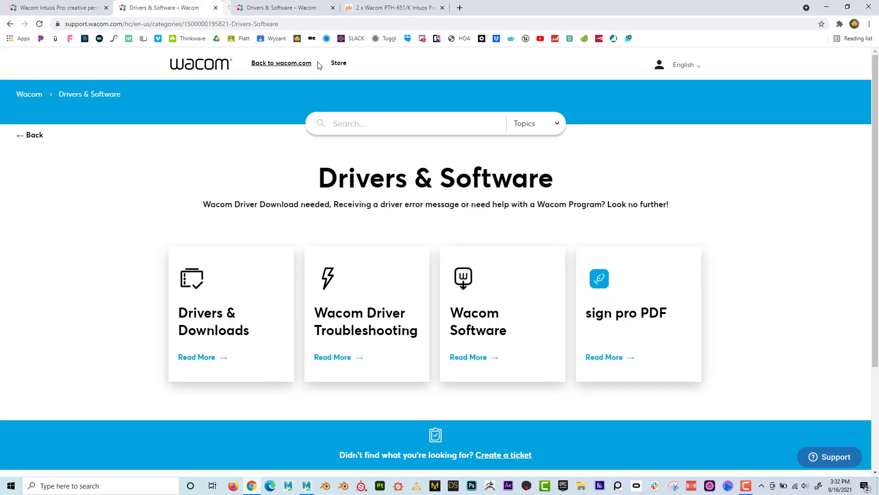
click(215, 8)
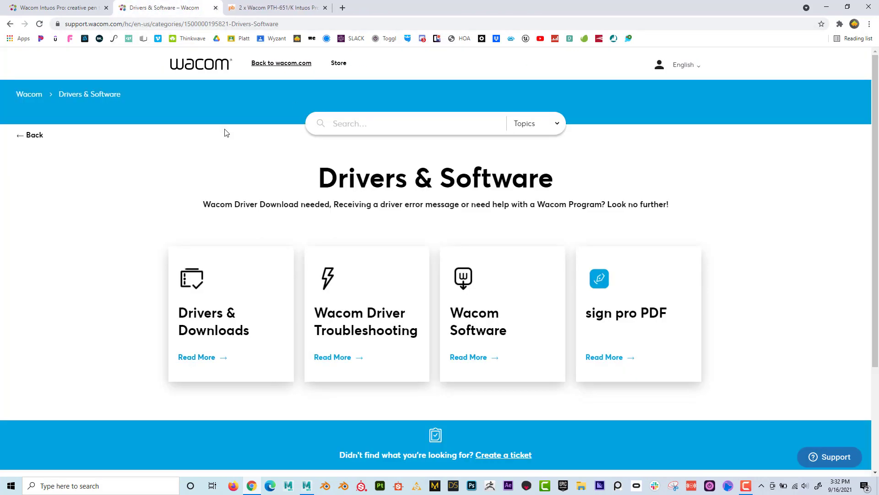
click(57, 8)
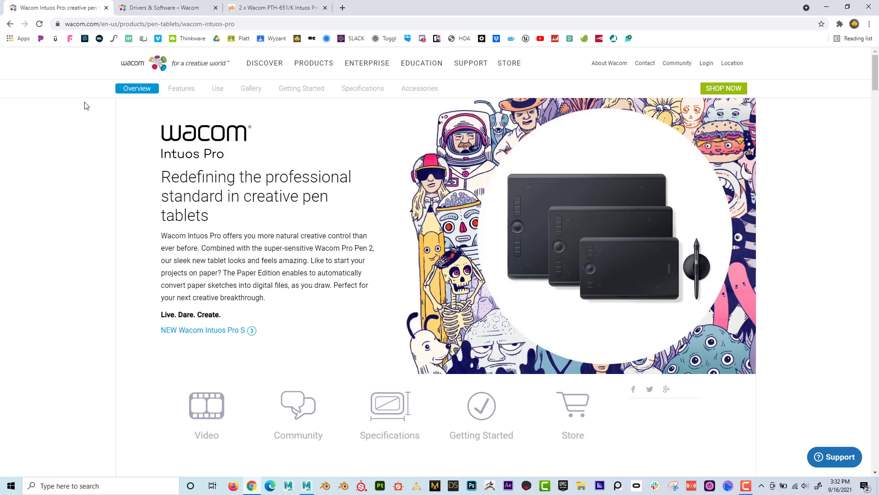
click(823, 11)
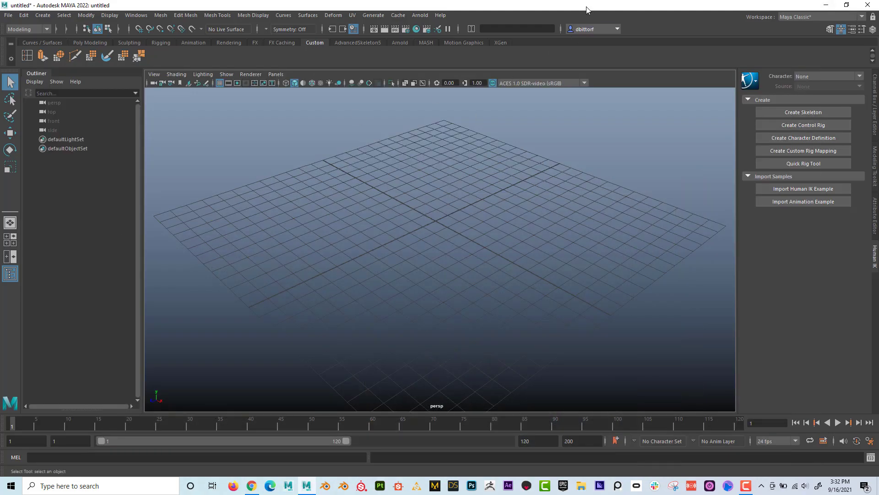
drag(590, 10, 463, 42)
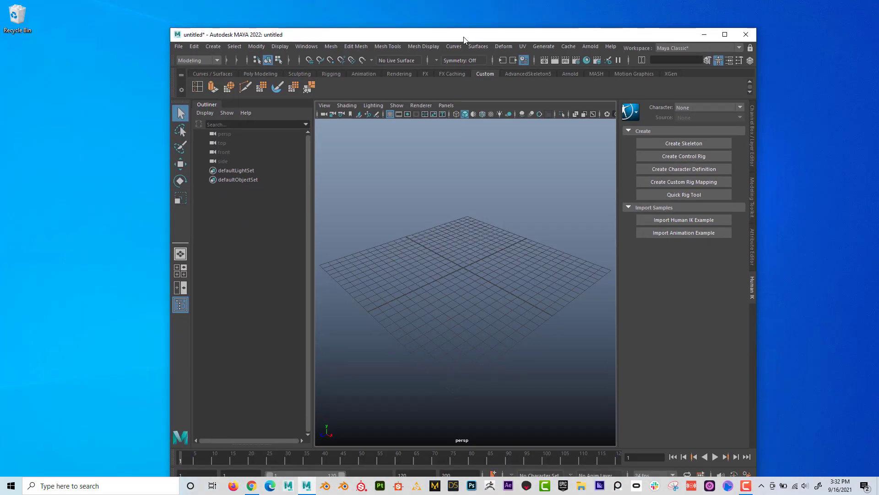
click(725, 34)
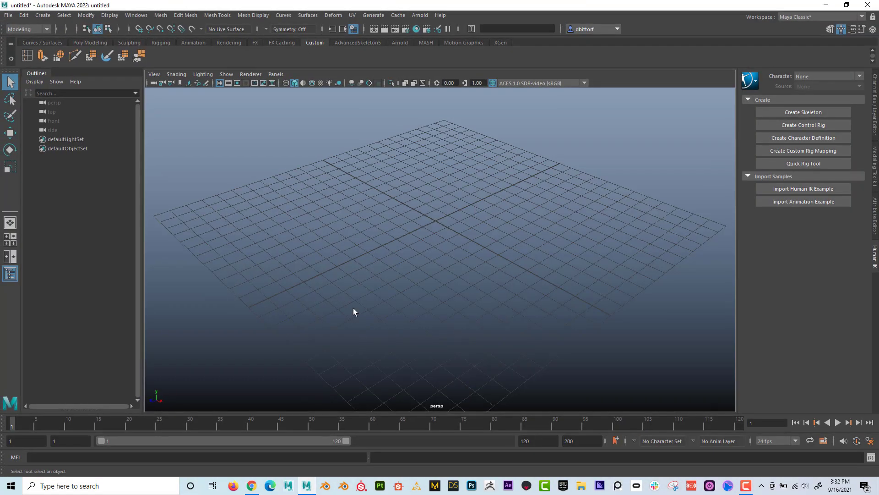
Find and launch Wacom Tablet Properties, and place its window over the middle of the Maya viewport.
click(144, 487)
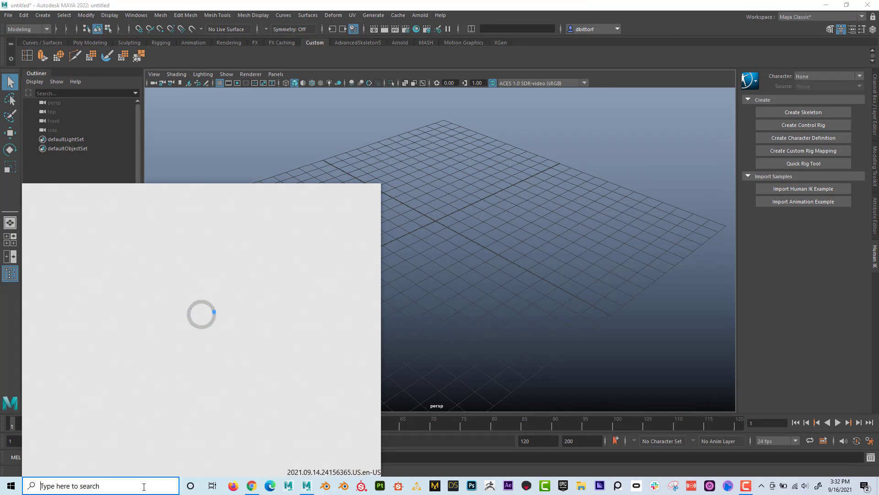
text(wacom)
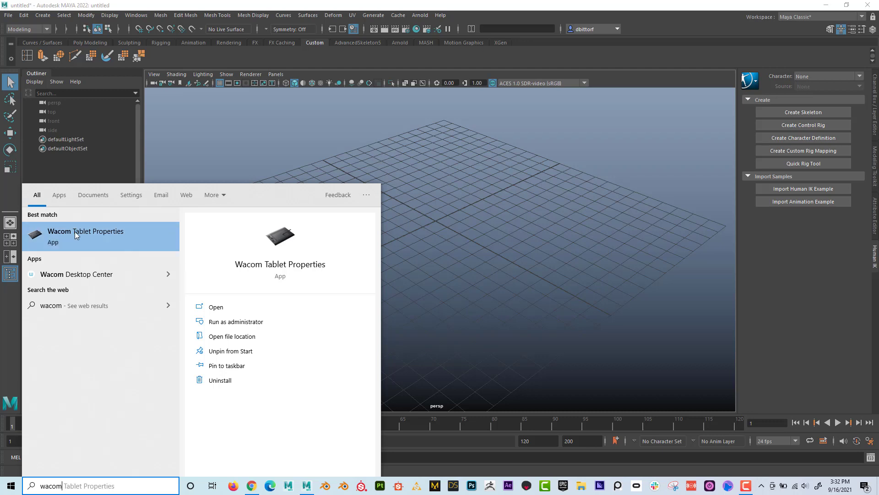
click(75, 232)
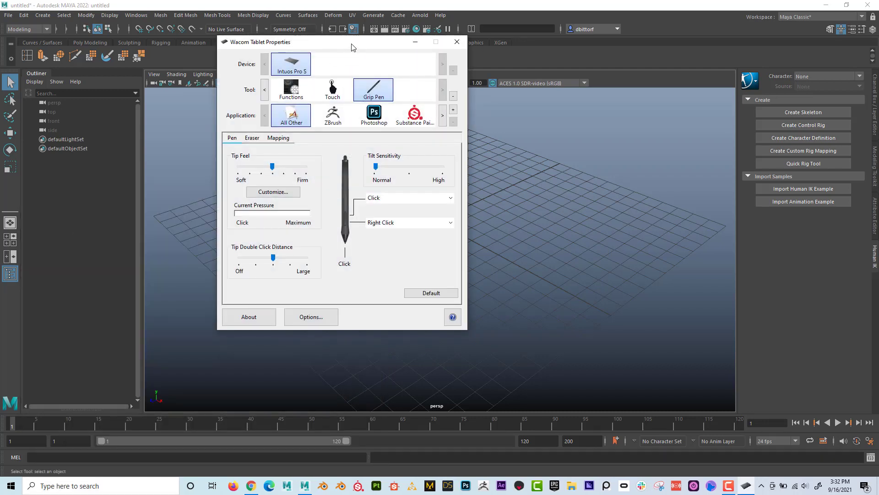
drag(351, 47, 409, 65)
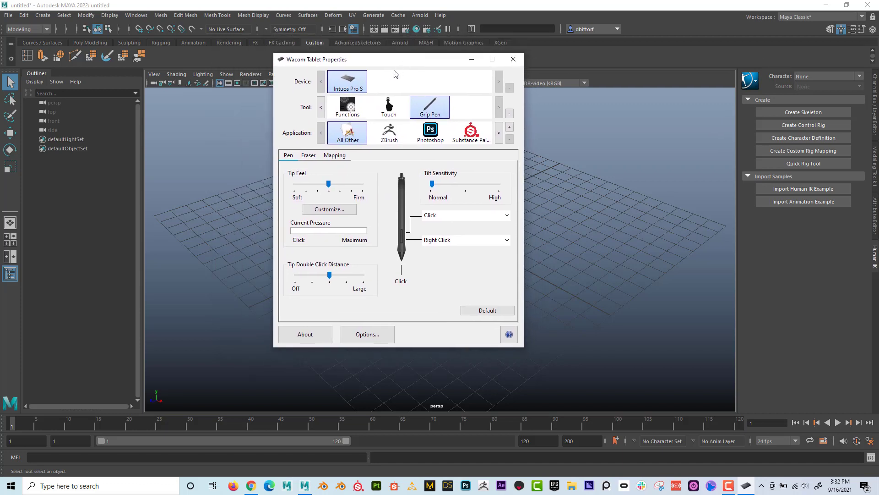
Review the Intuos Pro S settings for the Functions, Touch and Grip Pen tools.
click(349, 107)
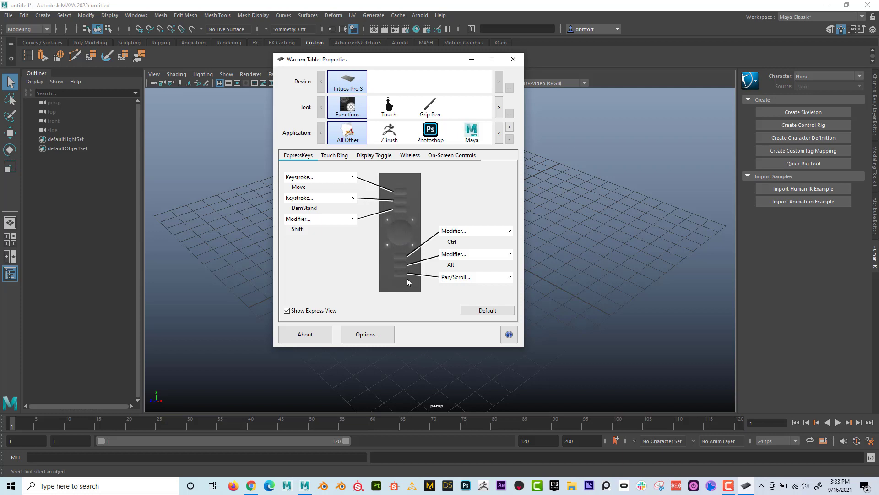
click(389, 107)
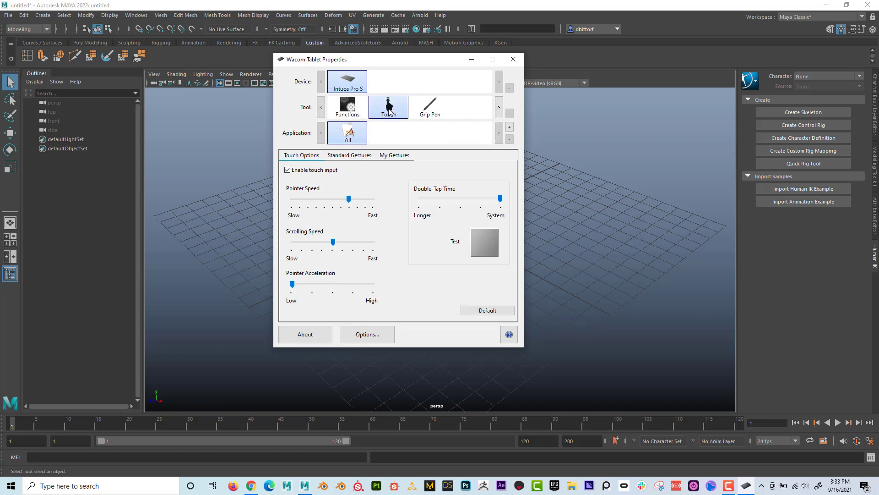
click(417, 112)
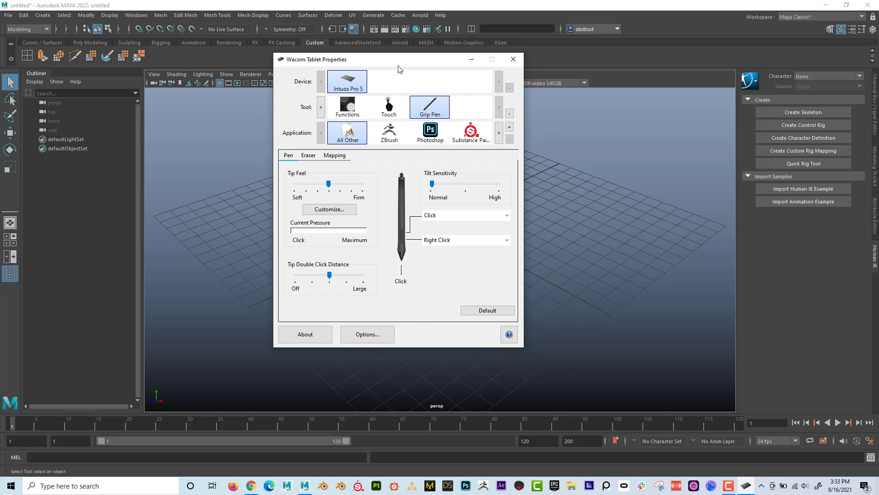
Clear the tablet settings window from Maya, try orbiting and panning the perspective view, and dismiss the tablet's settings overlay.
drag(431, 66, 0, 137)
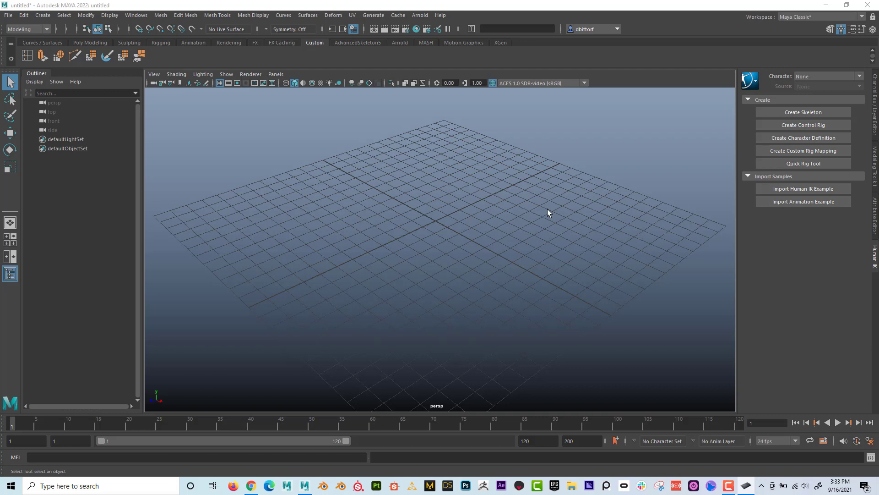
mouse_move(429, 248)
alt+mouse_down()
mouse_move(479, 238)
mouse_move(408, 243)
mouse_move(443, 237)
mouse_move(440, 246)
mouse_move(431, 234)
alt+mouse_up()
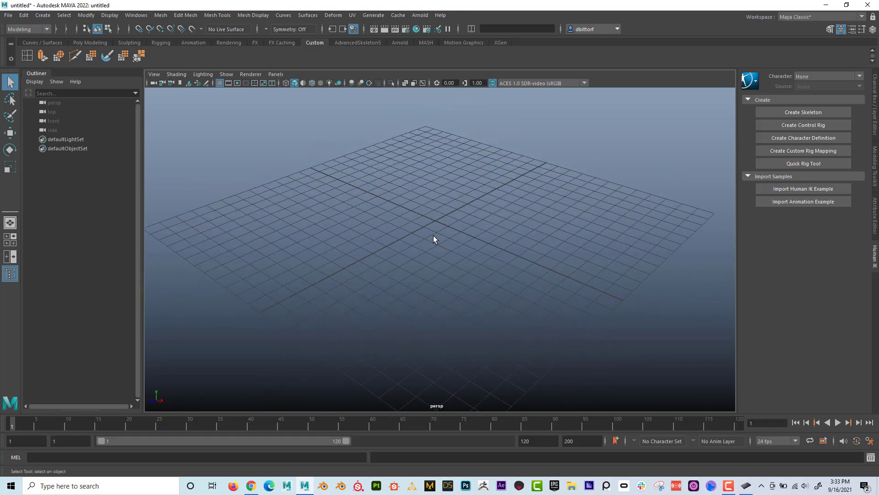
alt+middle_drag(437, 238, 483, 214)
alt+drag(507, 240, 388, 258)
alt+middle_drag(388, 258, 457, 226)
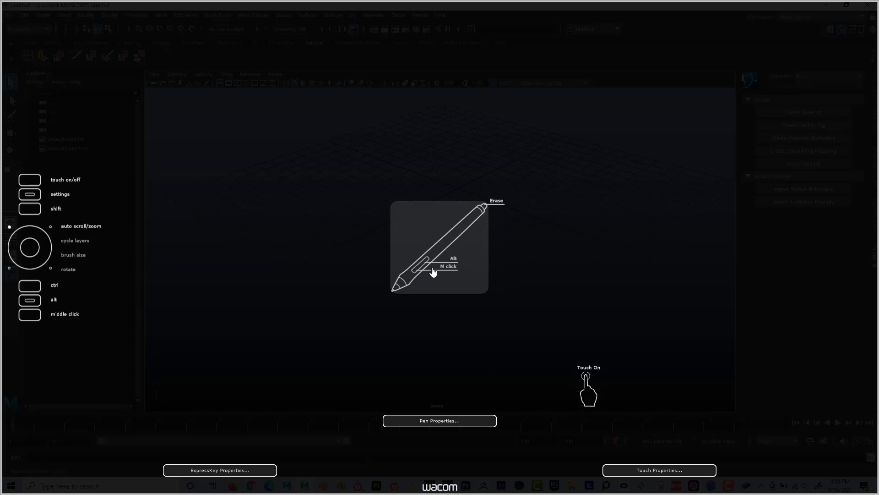
click(292, 159)
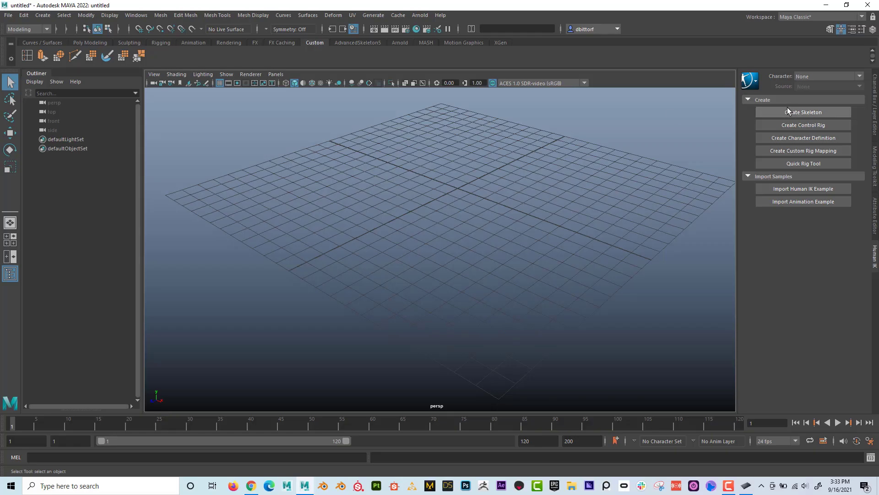
Bring back Wacom Tablet Properties and compare the ExpressKeys assignments for ZBrush, Photoshop and Maya, returning to All Other.
click(745, 486)
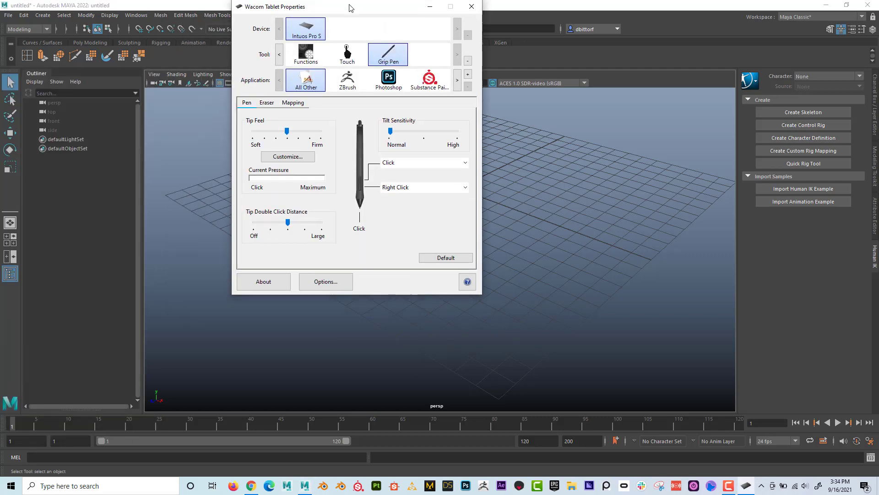
drag(350, 7, 357, 42)
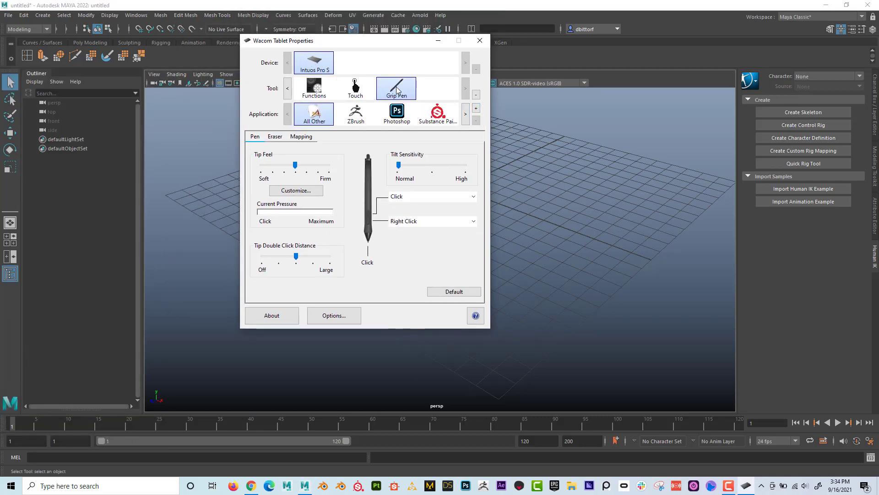
click(322, 90)
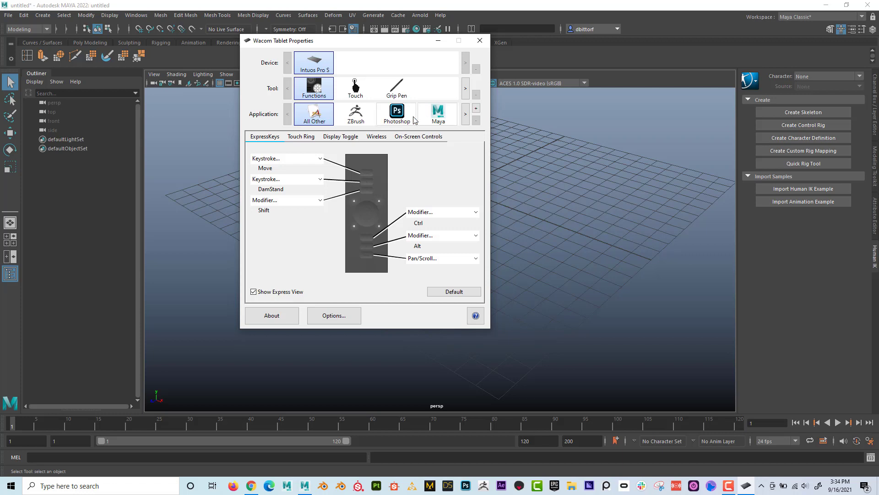
click(465, 116)
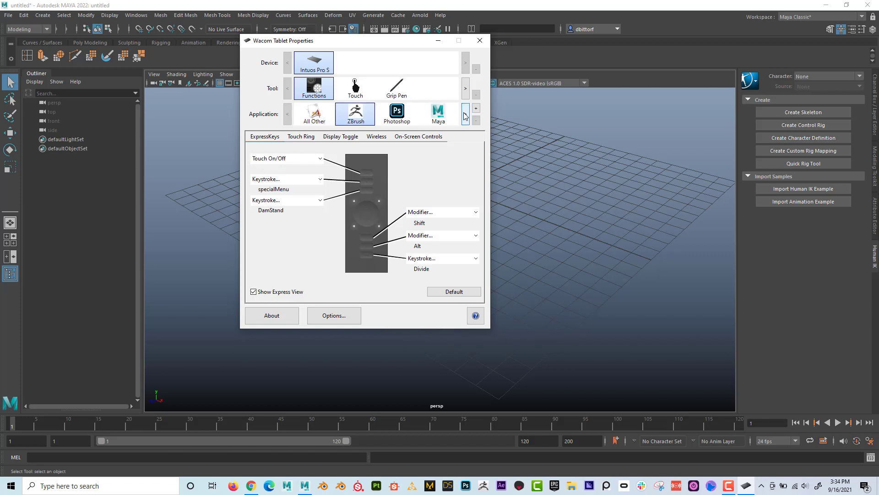
click(465, 117)
click(465, 116)
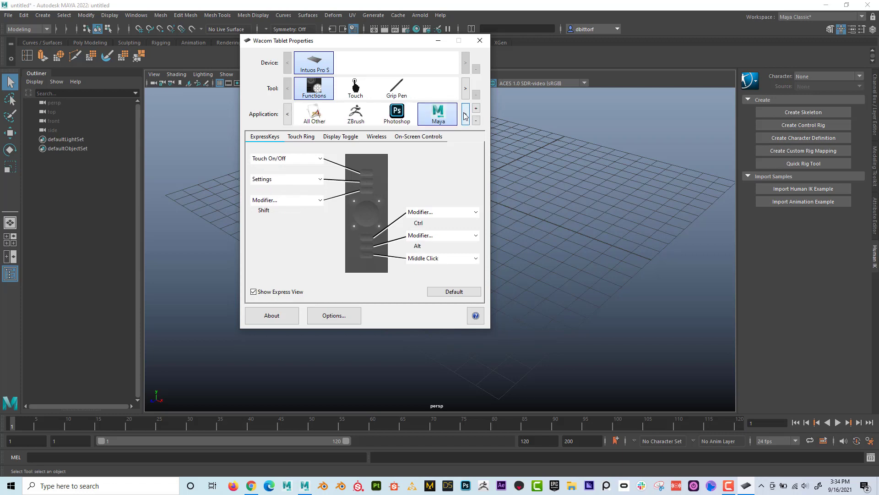
click(288, 115)
click(288, 115)
click(288, 114)
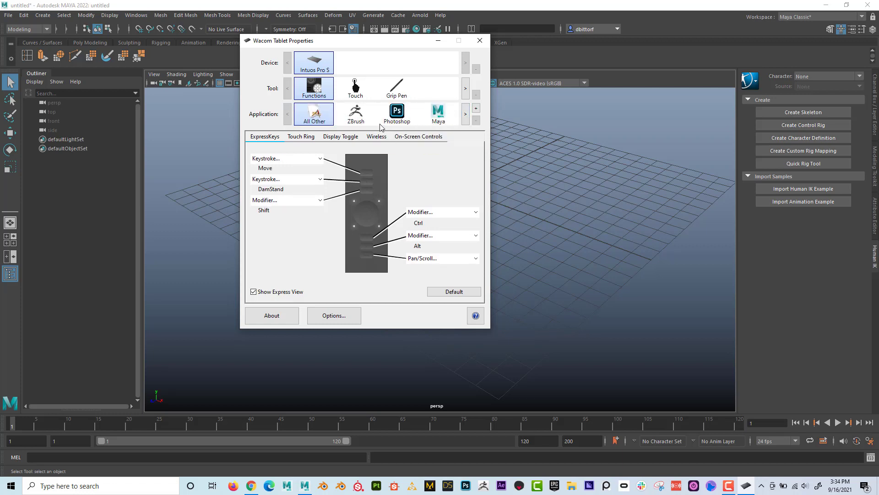
Examine the open applications available for custom settings, select maya, place the dialog clear of the tablet settings, and cancel.
click(476, 109)
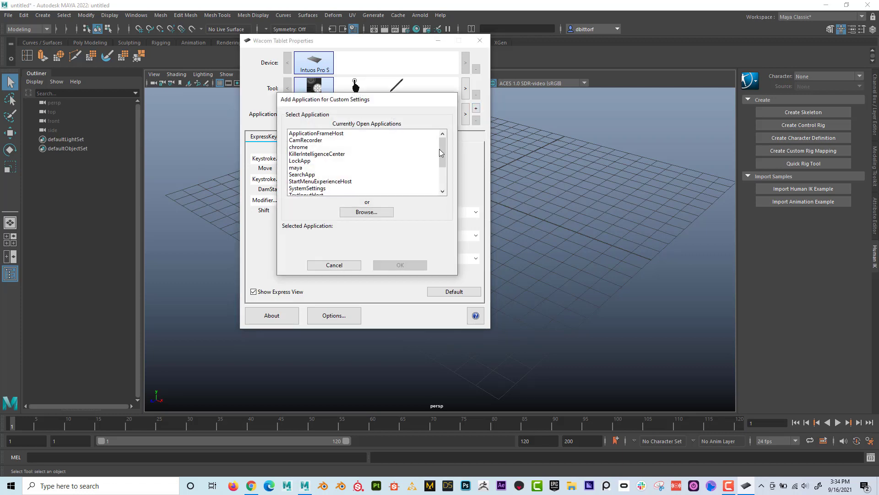
mouse_move(443, 150)
mouse_down()
mouse_move(443, 169)
mouse_move(440, 150)
mouse_up()
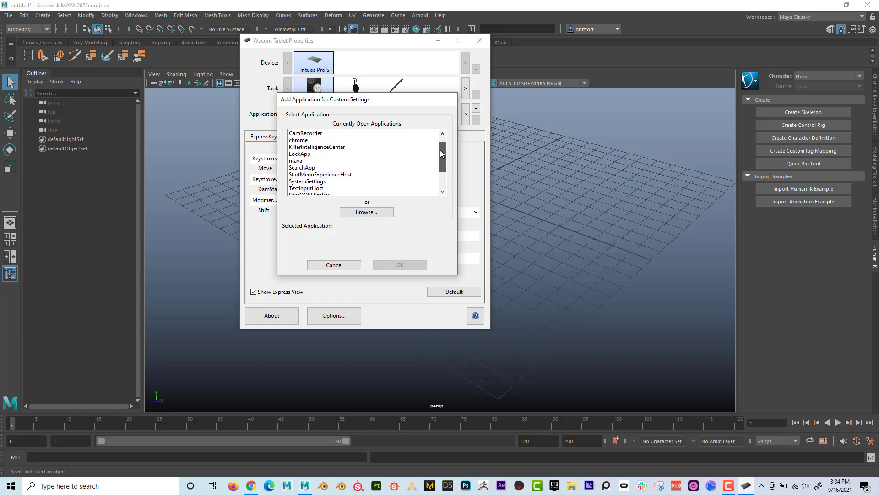
click(296, 168)
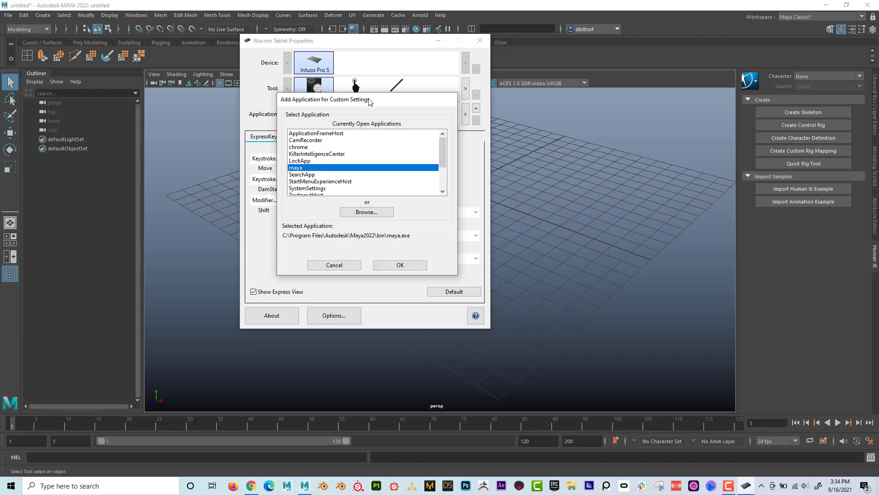
drag(369, 99, 198, 76)
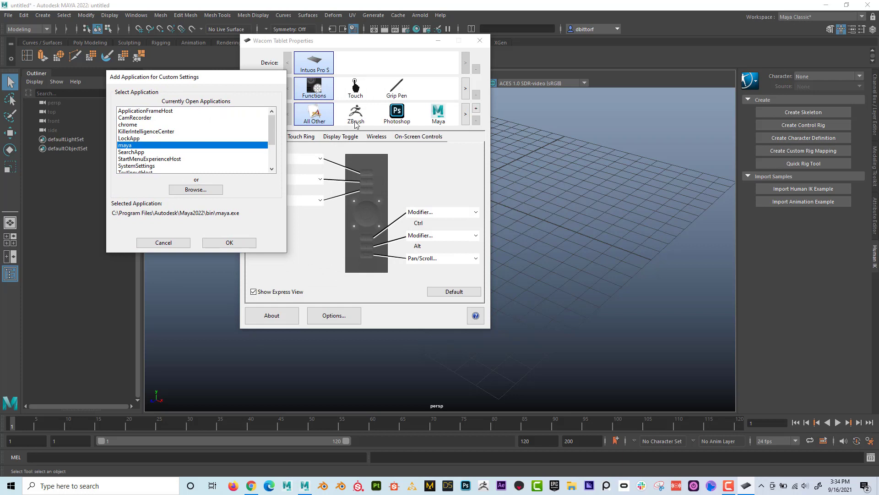
mouse_move(274, 138)
mouse_down()
mouse_move(274, 161)
mouse_move(273, 124)
mouse_up()
click(165, 243)
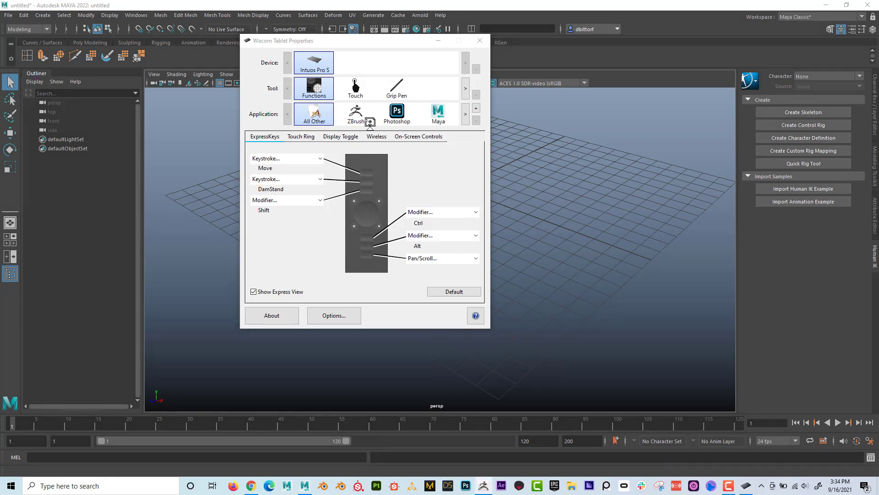
Dismiss ZBrush's Home Page once it has loaded and minimize ZBrush to return to the tablet settings over Maya.
drag(394, 116, 388, 113)
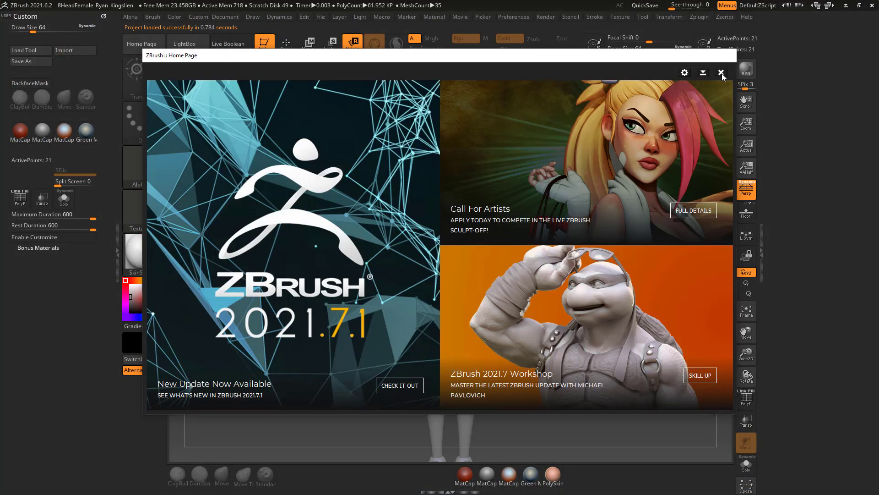
click(722, 73)
click(846, 5)
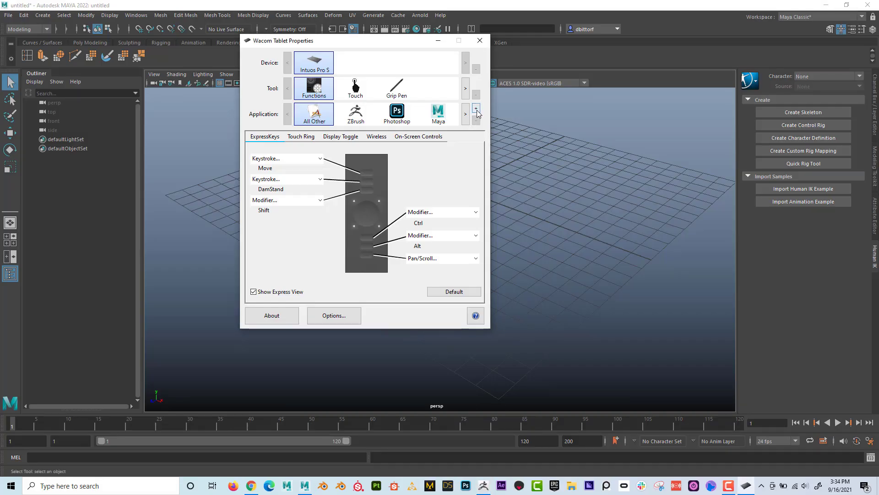
Check the list of open applications for ZBrush and leave without adding a profile.
click(476, 109)
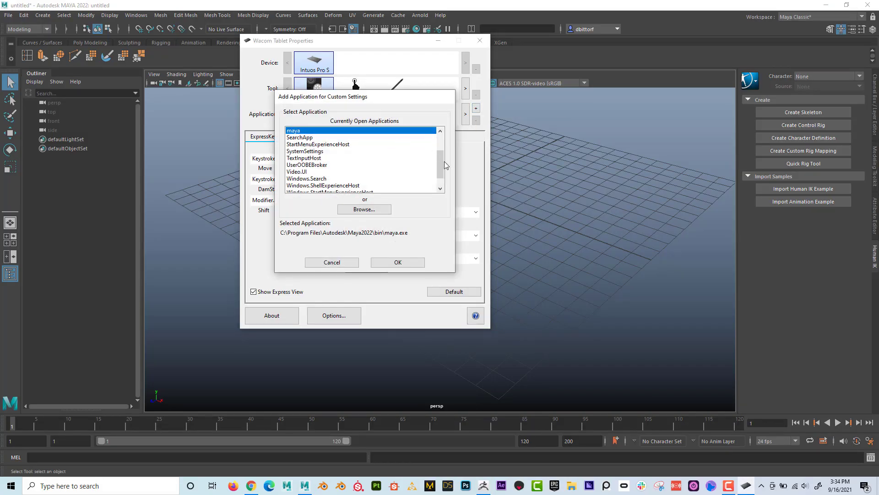
scroll(442, 164, down, 1)
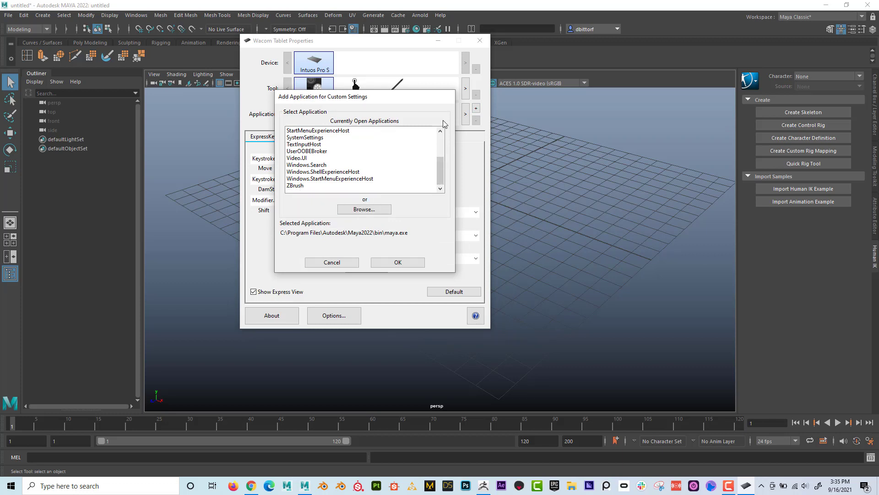
click(327, 265)
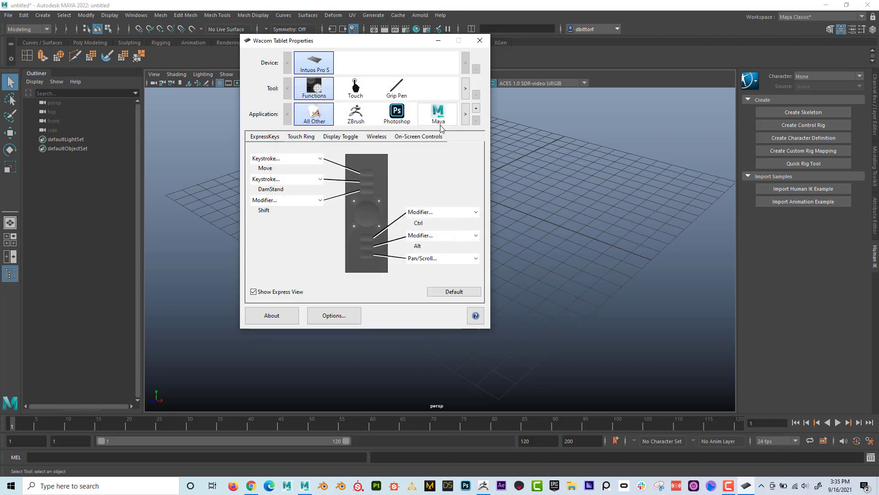
Go through the existing application profiles for the tablet functions, ending at Illustrator.
click(466, 115)
click(466, 115)
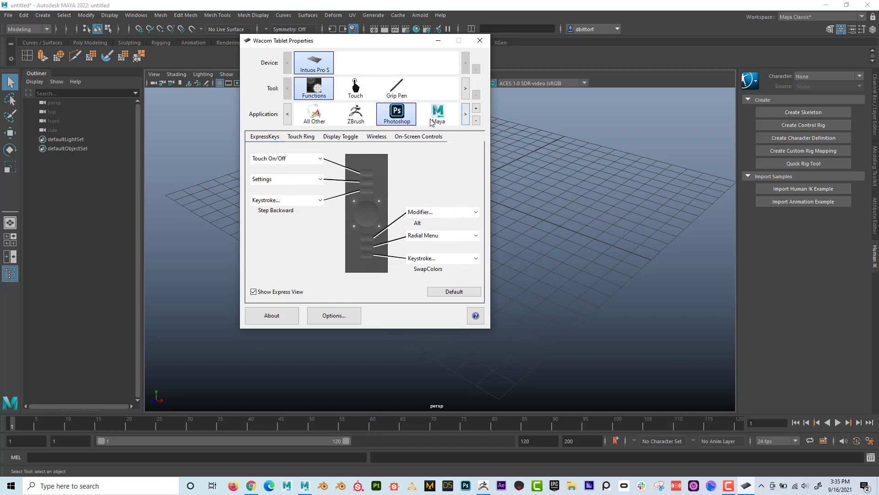
click(466, 114)
click(466, 114)
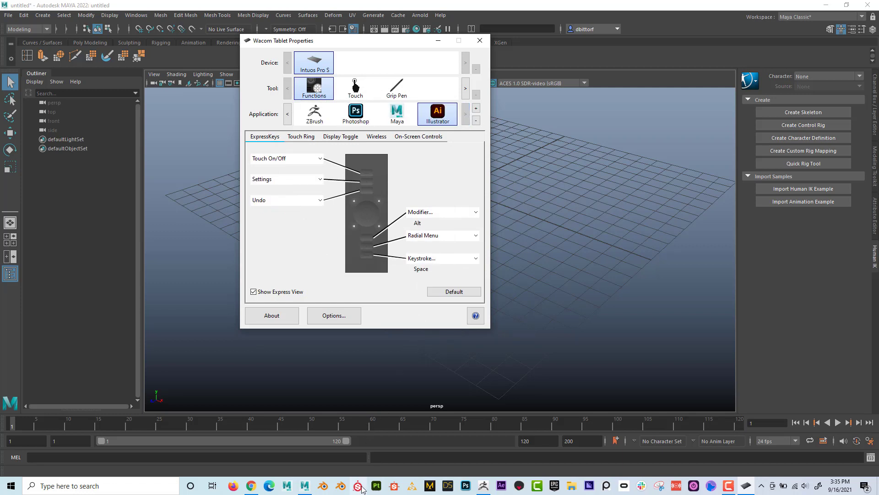
Launch Adobe Substance 3D Painter, move the tablet settings aside, decline the update, dismiss the welcome window and minimize Painter.
click(376, 485)
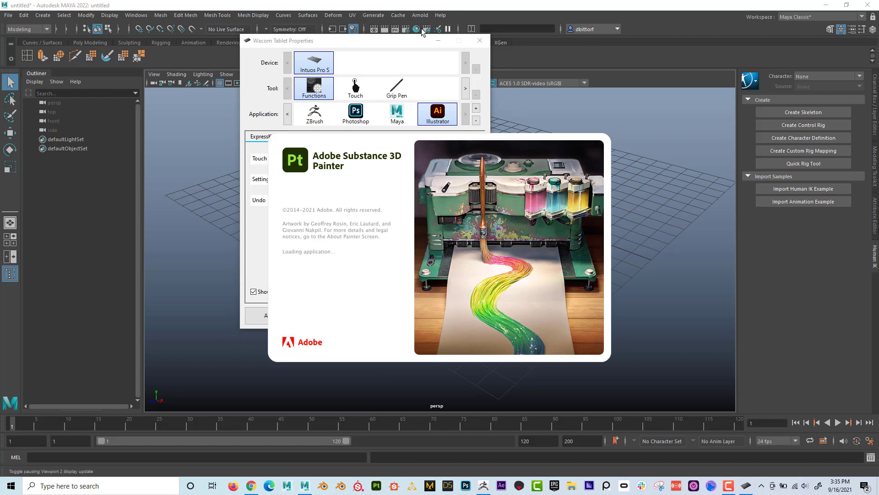
drag(401, 42, 230, 53)
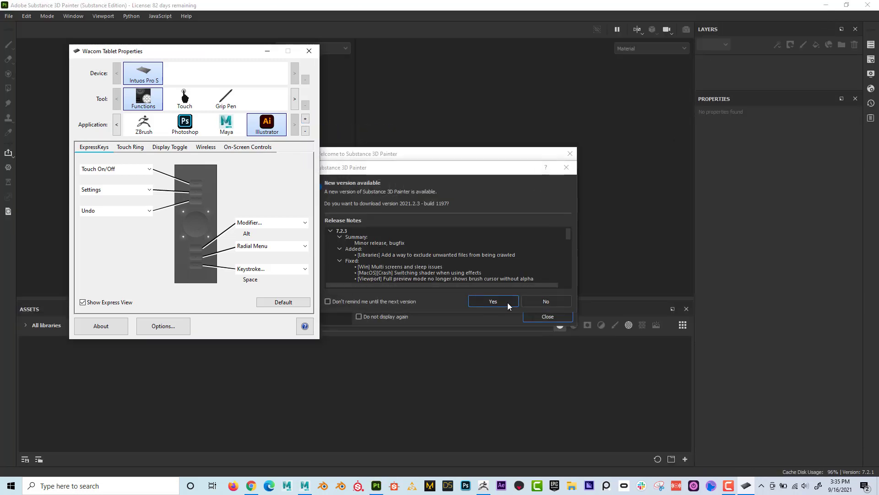
click(535, 301)
click(570, 153)
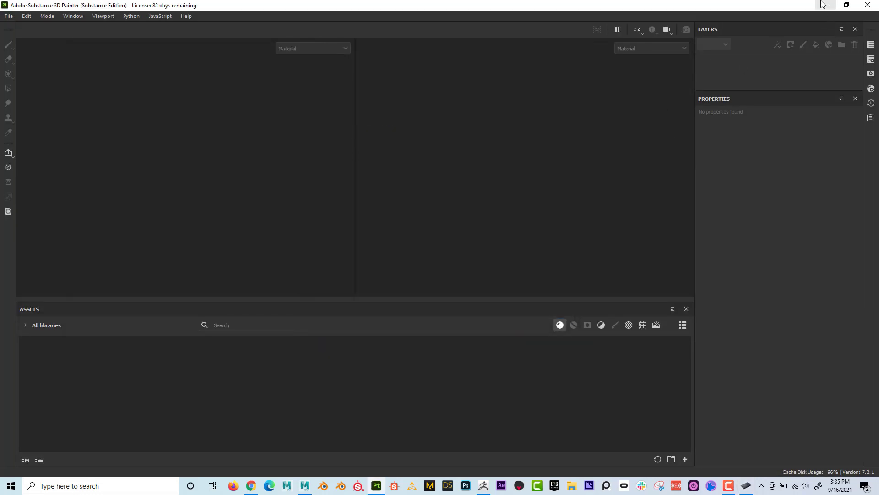
click(823, 4)
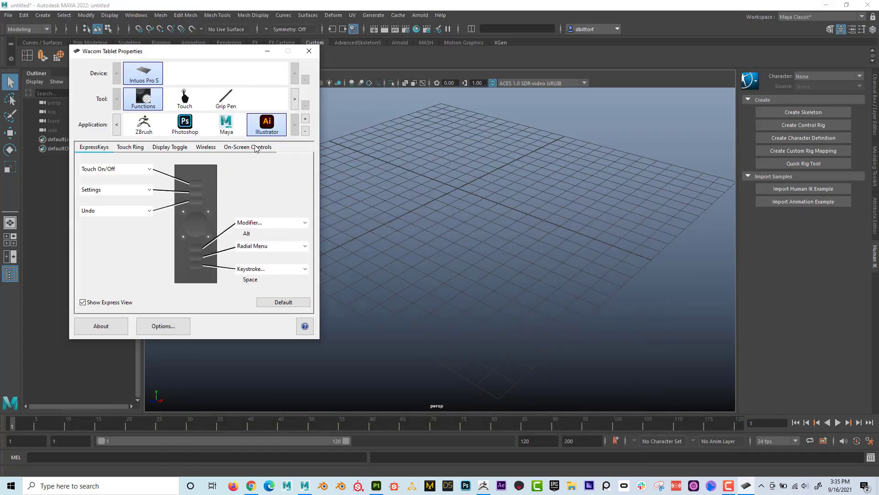
Add Adobe Substance 3D Painter from the open applications as a custom-settings profile.
click(306, 120)
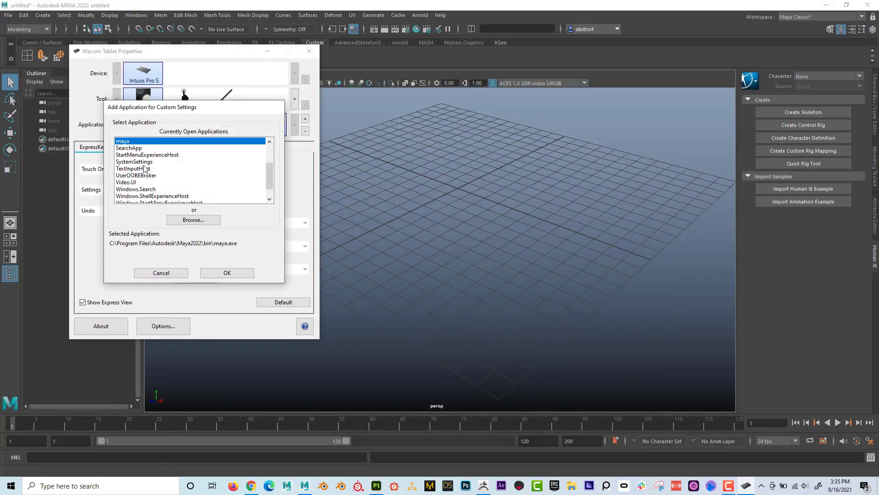
scroll(143, 168, down, 1)
scroll(206, 185, up, 2)
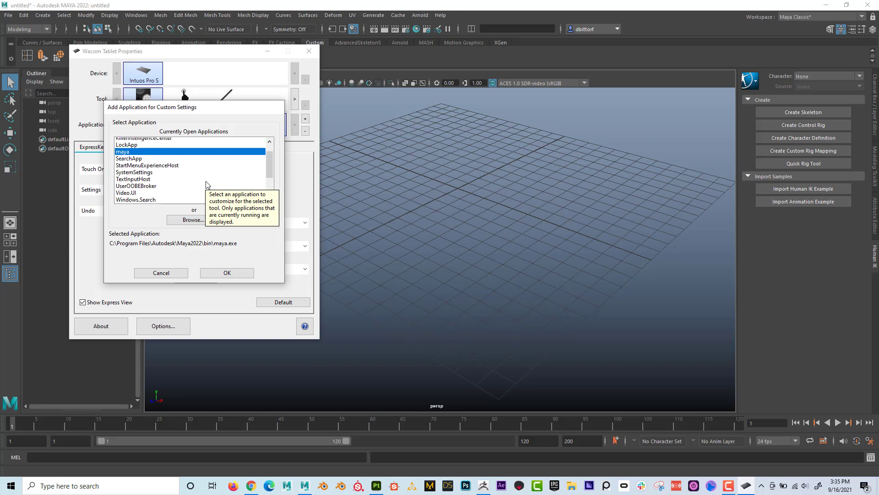
scroll(207, 183, up, 2)
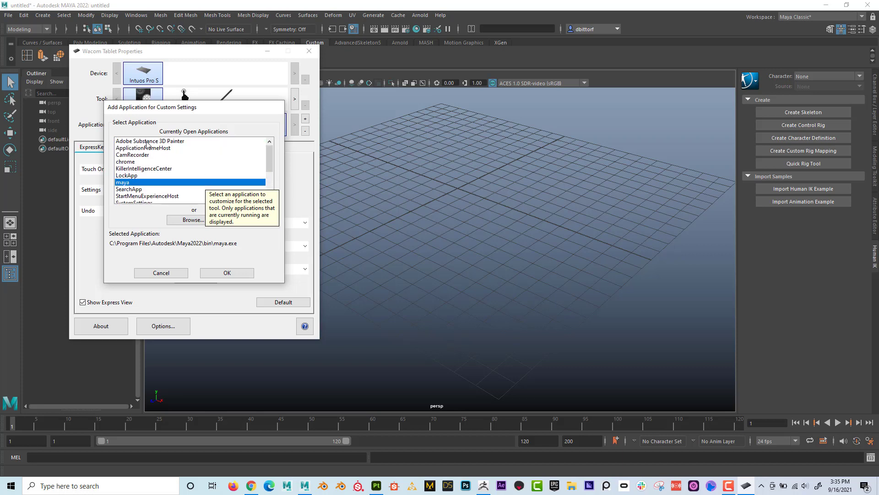
click(139, 141)
click(235, 273)
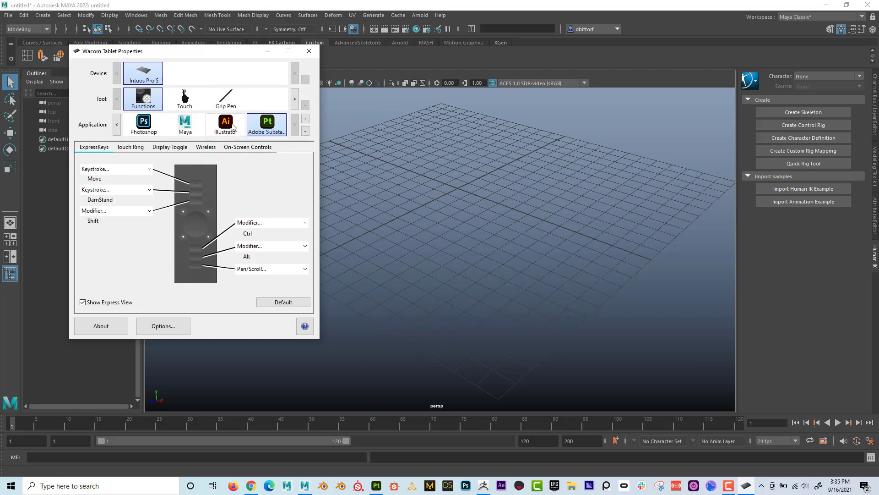
Select the Maya profile and accept Shift as the third ExpressKey's modifier after trying Left Alt on and off.
click(187, 127)
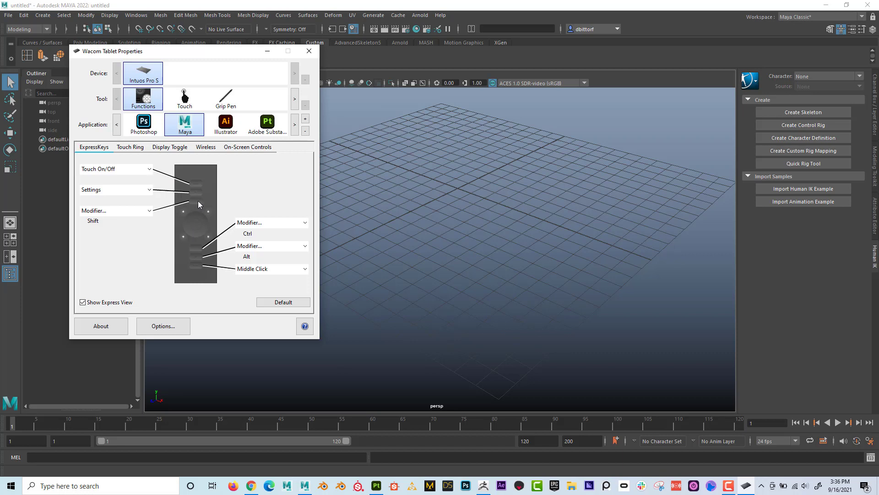
click(118, 214)
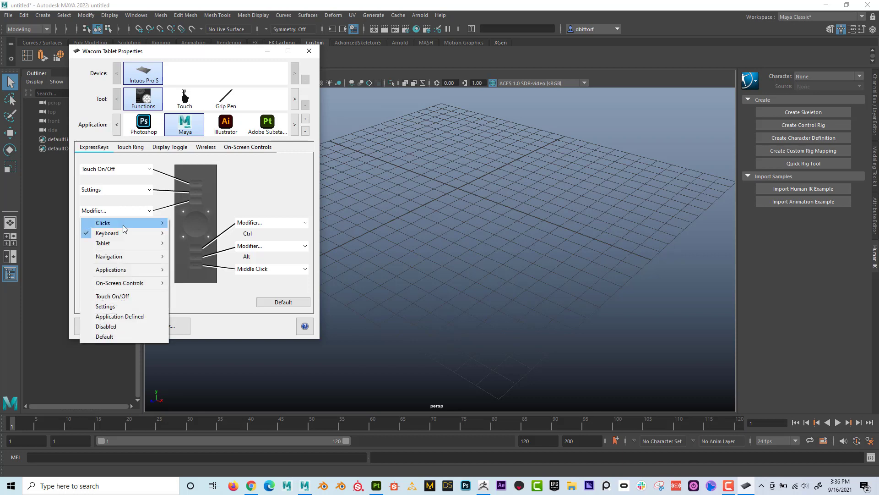
mouse_move(123, 235)
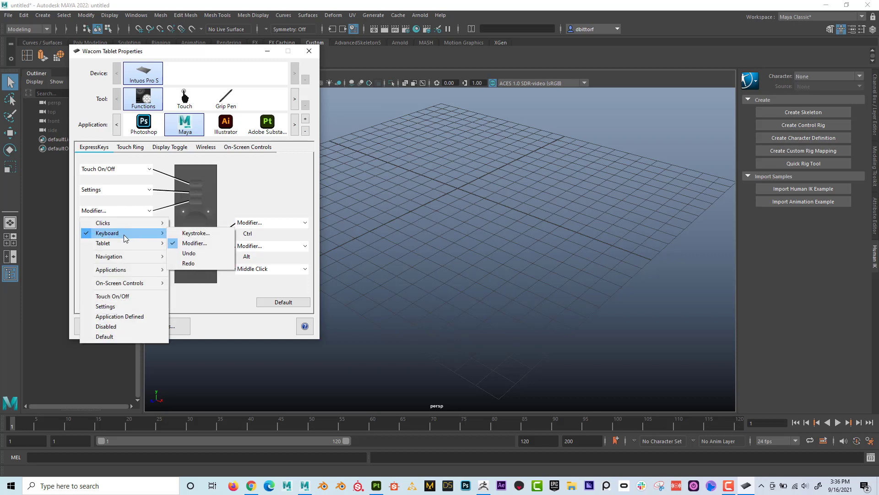
click(202, 244)
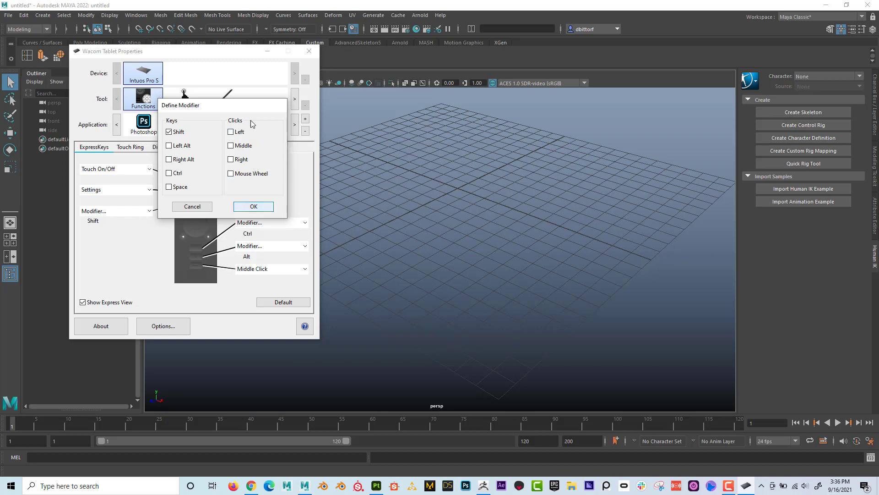
click(169, 146)
click(169, 145)
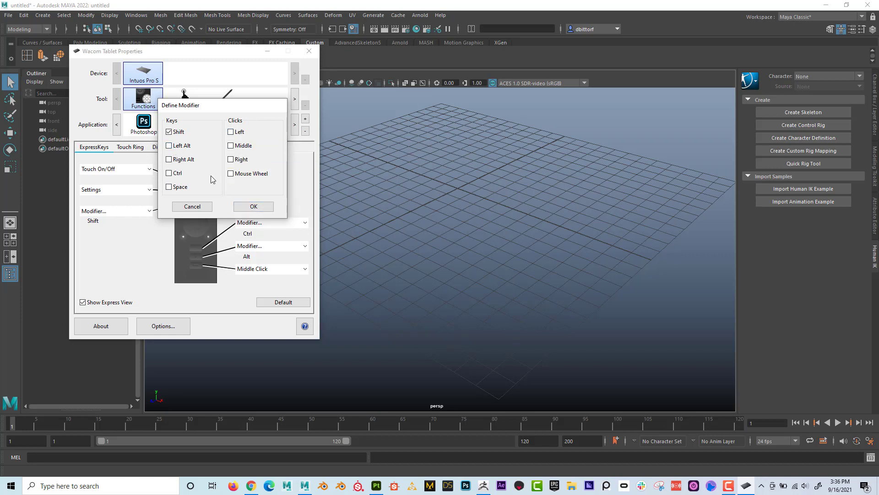
click(254, 206)
Redefine Maya's third ExpressKey modifier as Left Alt instead of Shift.
click(129, 211)
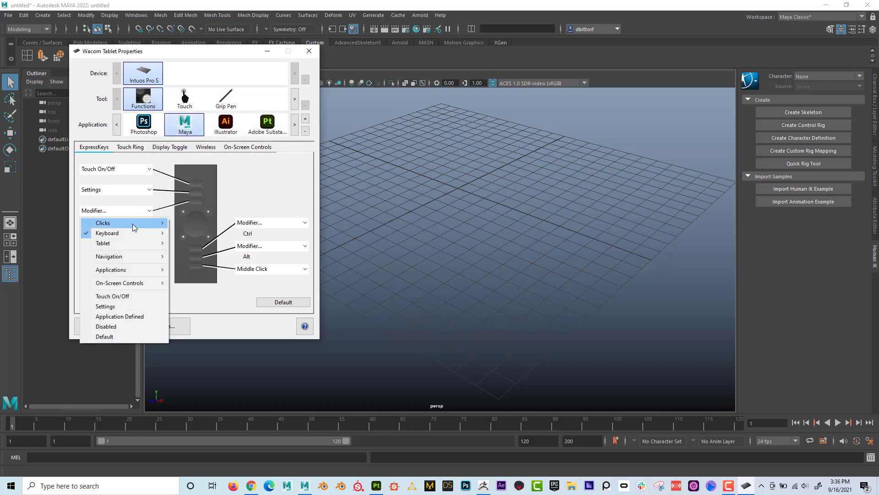
mouse_move(133, 228)
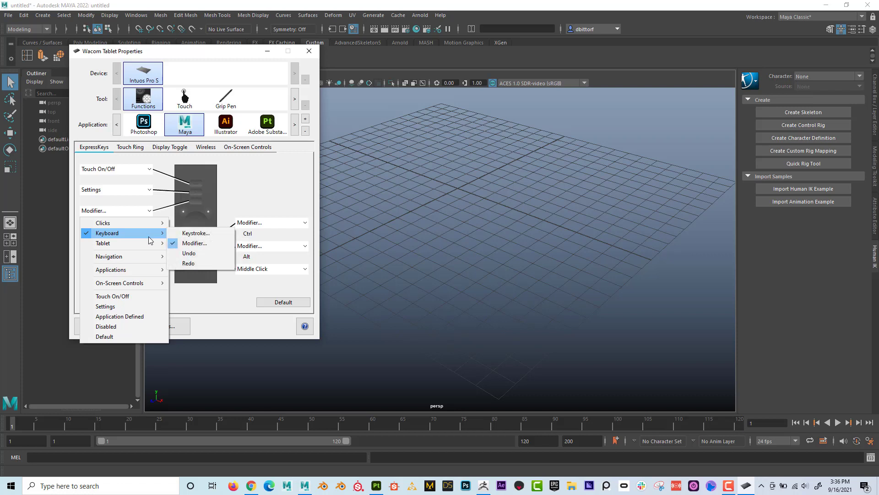
mouse_move(150, 257)
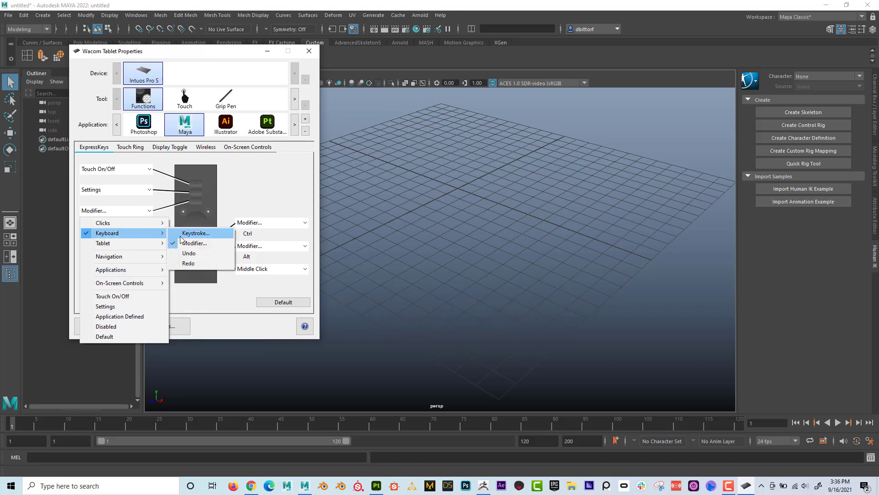
click(203, 243)
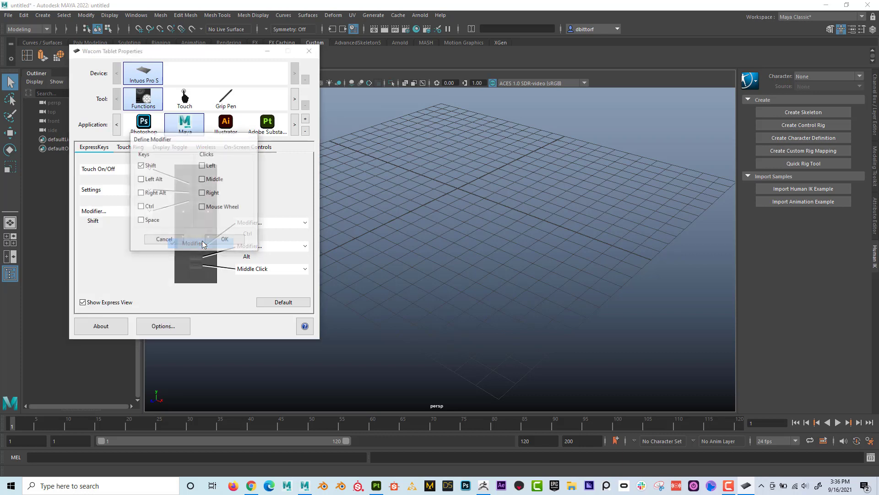
click(140, 179)
click(141, 166)
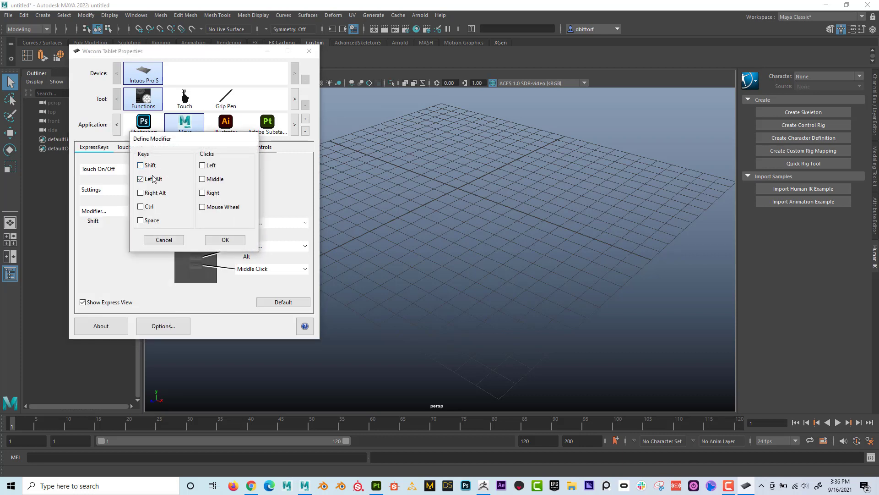
click(226, 240)
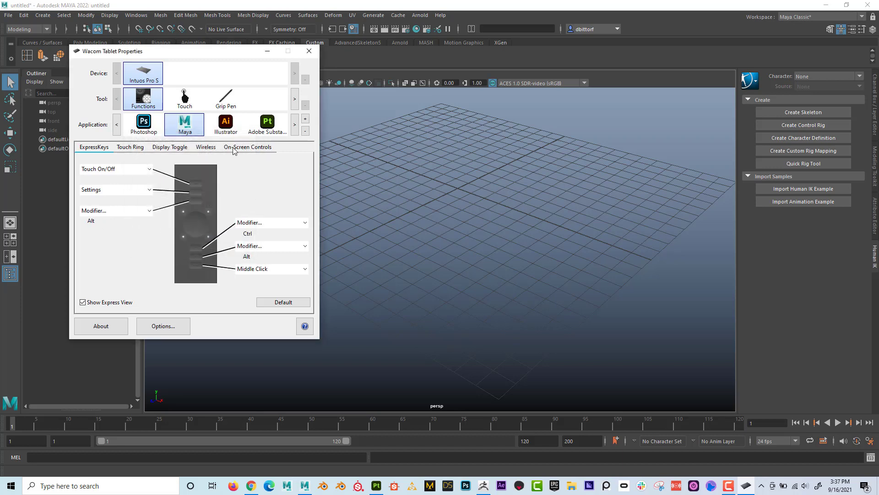
Define the Grip Pen's lower side button as a Middle click modifier in the Maya profile.
click(232, 104)
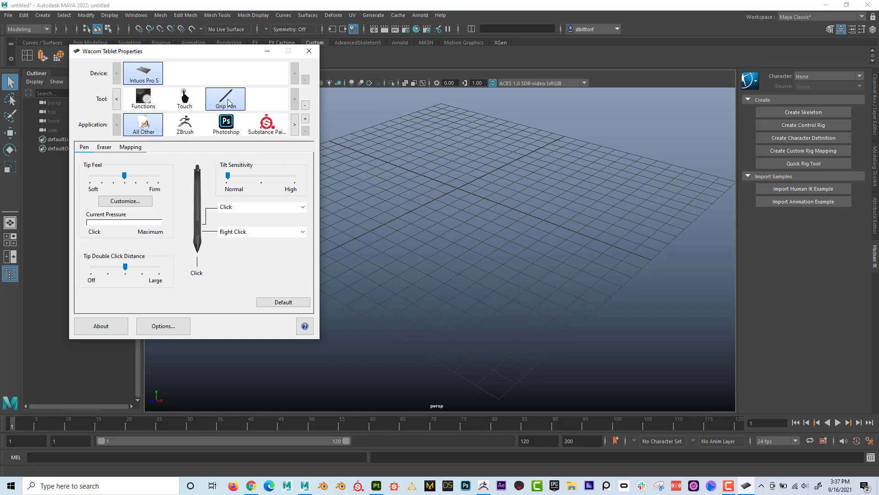
click(297, 125)
click(297, 125)
click(297, 125)
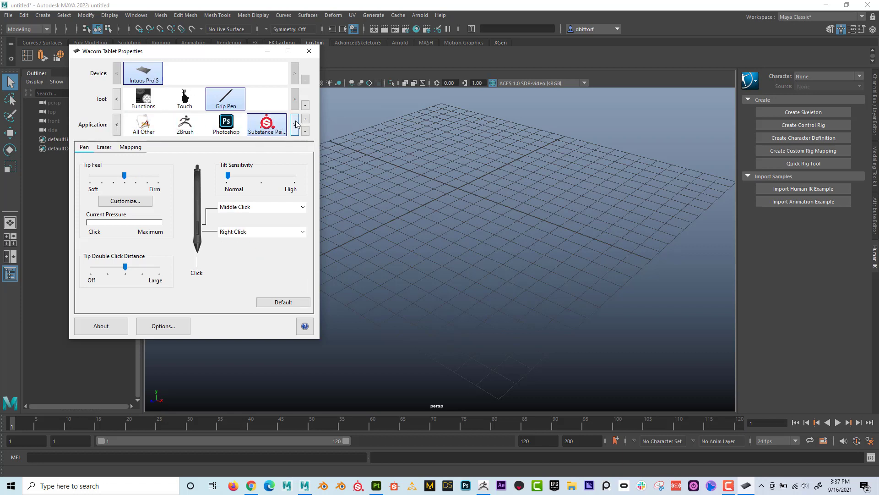
click(297, 125)
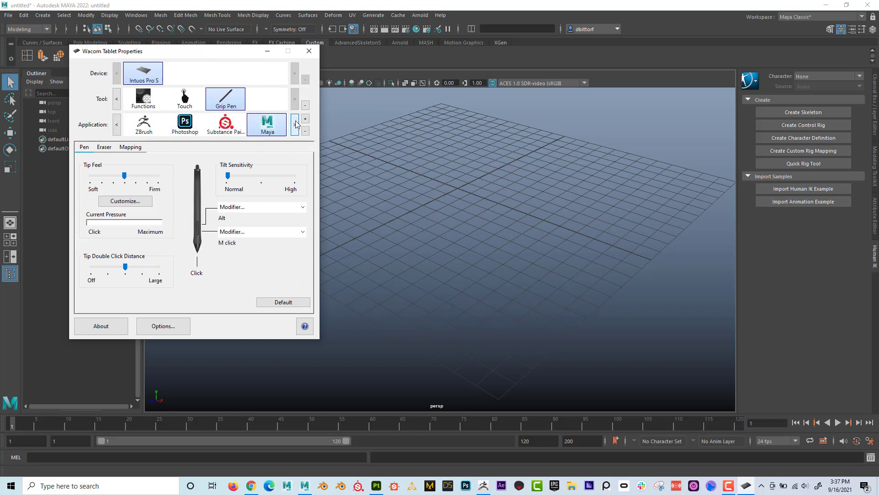
click(237, 233)
mouse_move(248, 259)
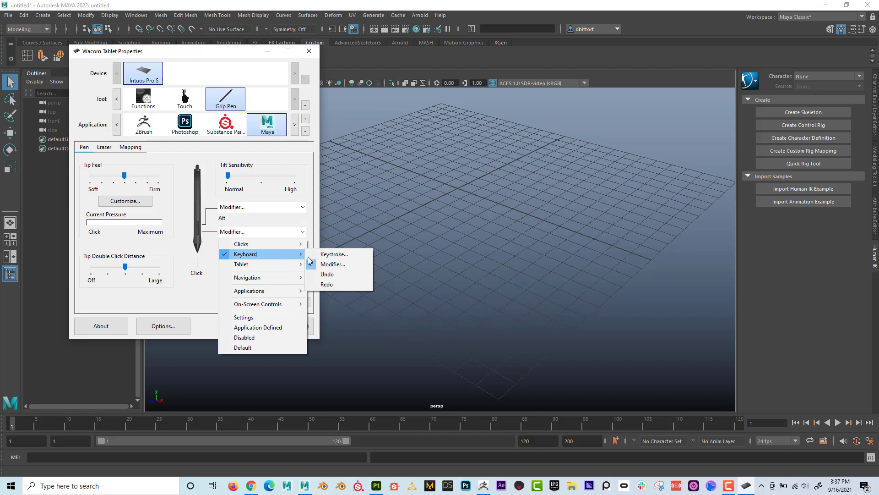
click(342, 264)
click(202, 179)
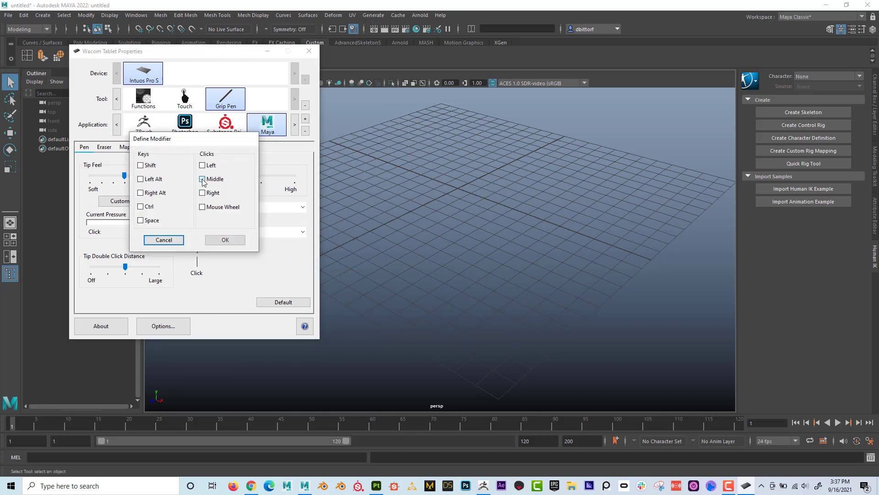
click(226, 240)
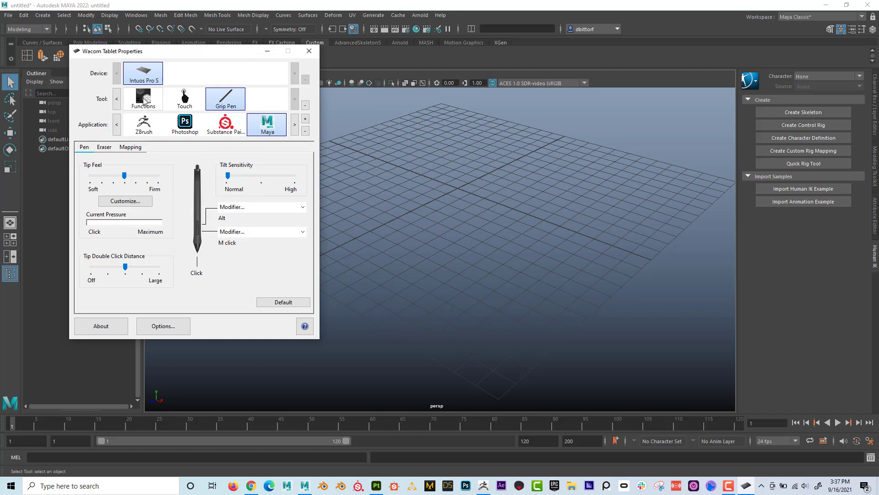
Review the function options of Maya's second ExpressKey, close the tablet properties, and view and dismiss the tablet settings overlay.
click(143, 98)
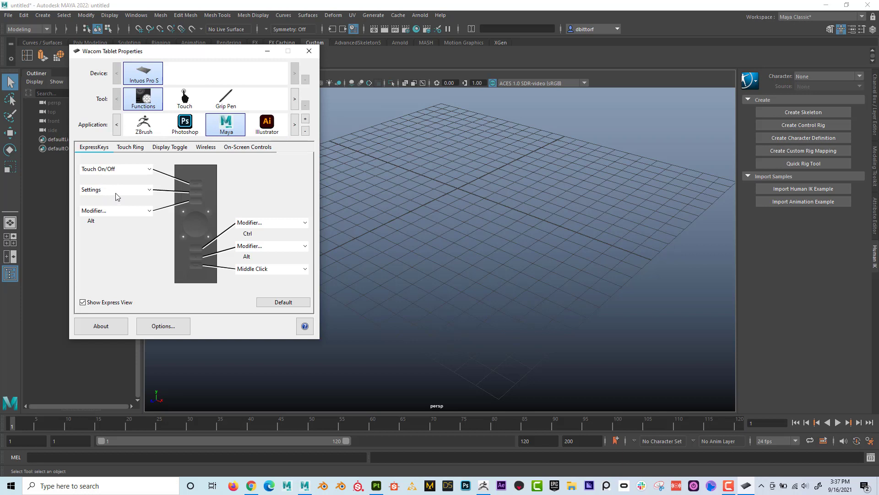
click(146, 191)
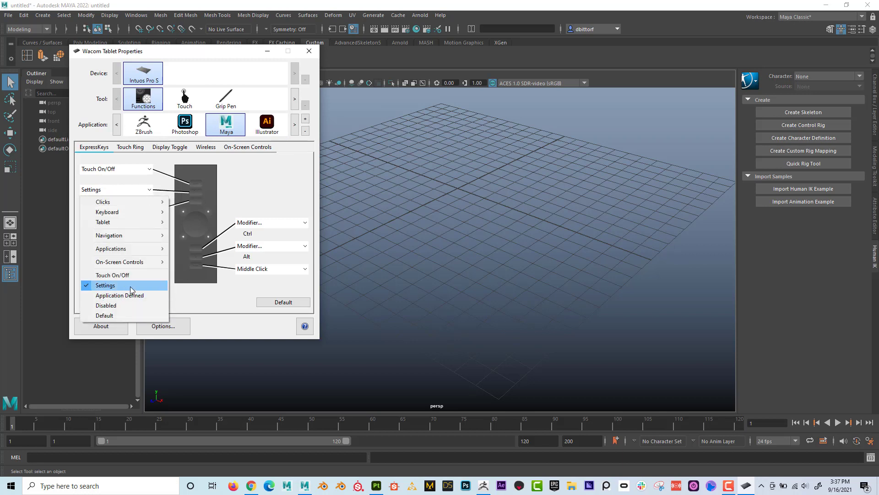
click(256, 185)
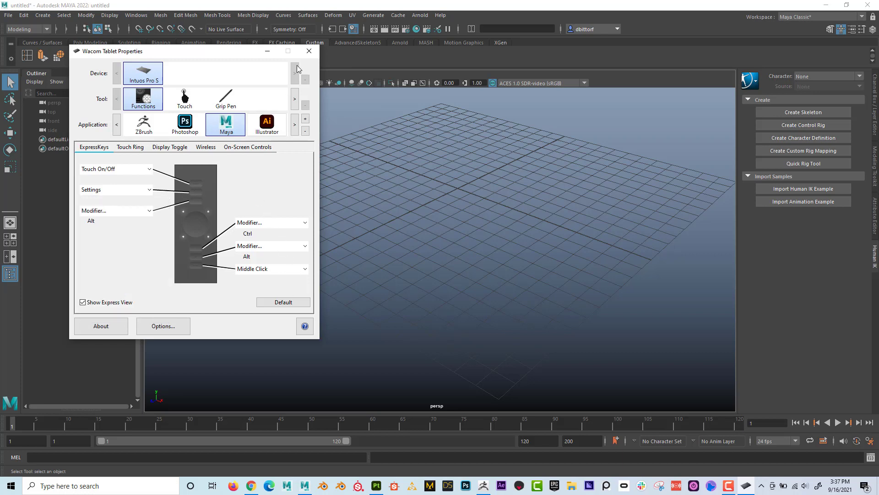
click(309, 51)
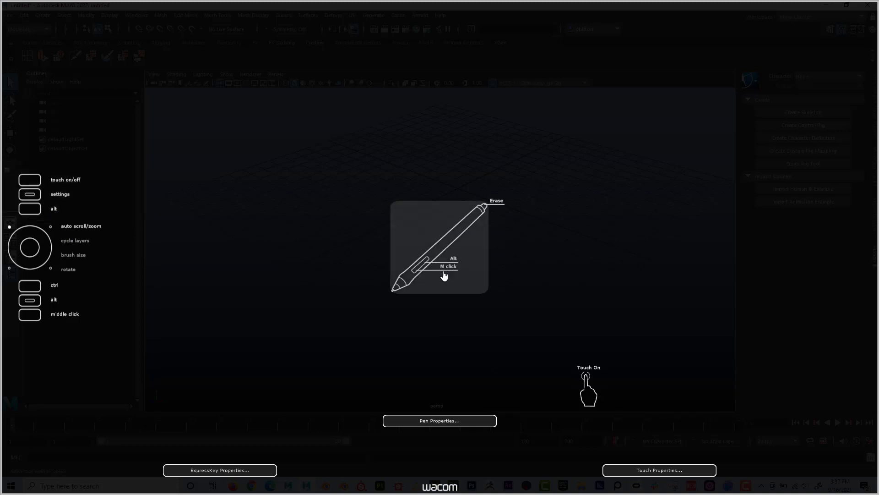
click(300, 157)
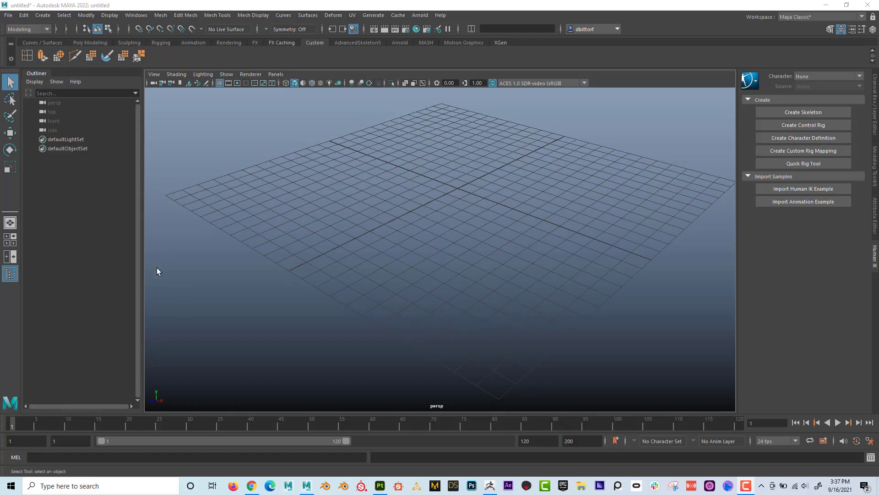
Create a polygon cylinder at the grid's centre and test panning, zooming and orbiting around it with the pen.
shift+right_drag(325, 224, 384, 208)
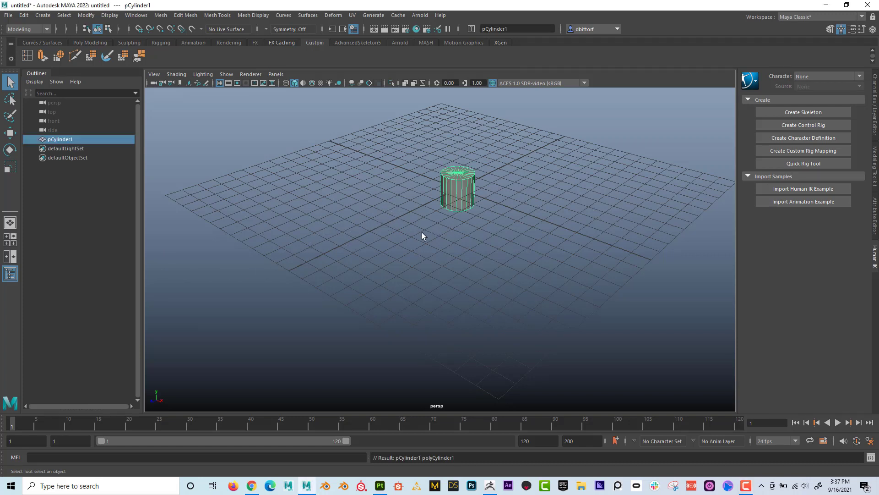
alt+middle_drag(414, 229, 371, 223)
mouse_move(377, 226)
alt+right_down()
mouse_move(444, 358)
mouse_move(399, 303)
mouse_move(367, 215)
alt+right_up()
alt+middle_drag(367, 216, 359, 247)
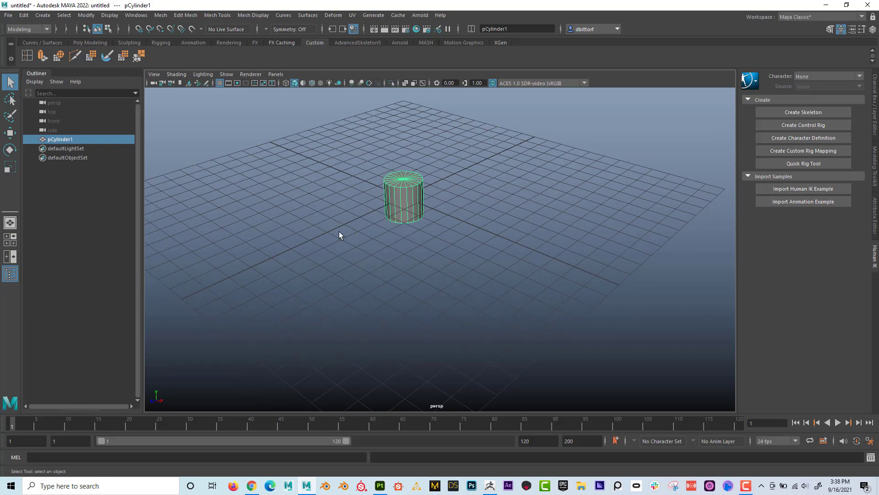
alt+drag(356, 240, 423, 245)
alt+middle_drag(425, 246, 420, 283)
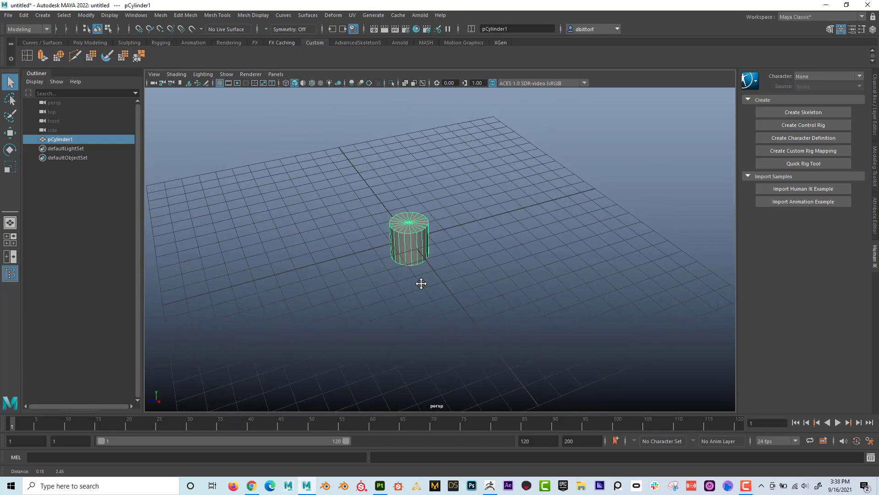
alt+right_drag(420, 283, 471, 270)
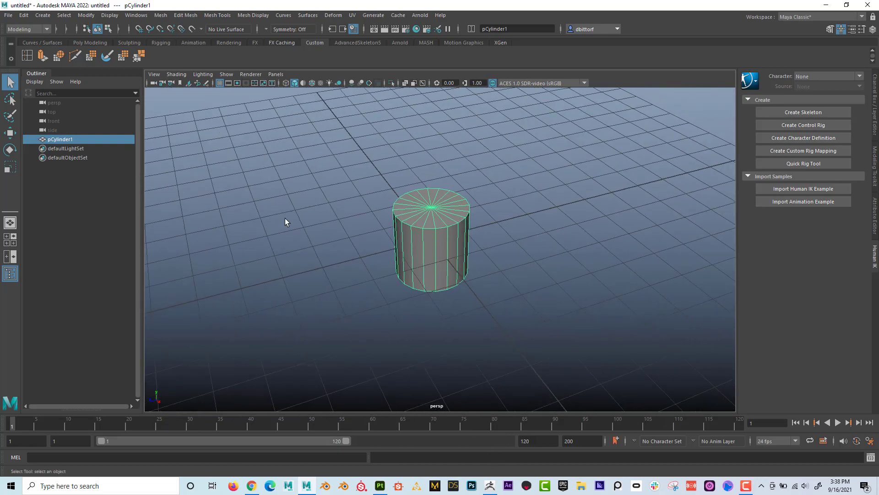
alt+middle_drag(540, 229, 550, 249)
alt+right_drag(550, 249, 544, 319)
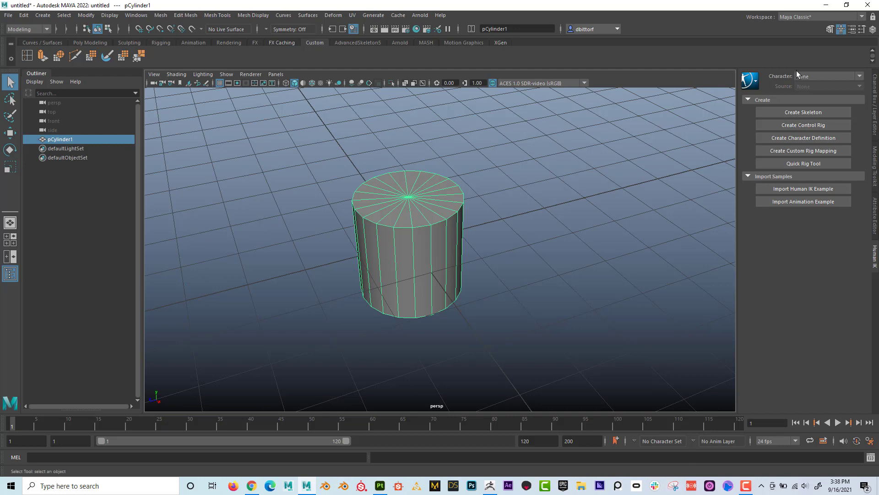
Reopen Wacom Tablet Properties, move it beside the Outliner and show the tablet functions of the Maya profile.
click(69, 486)
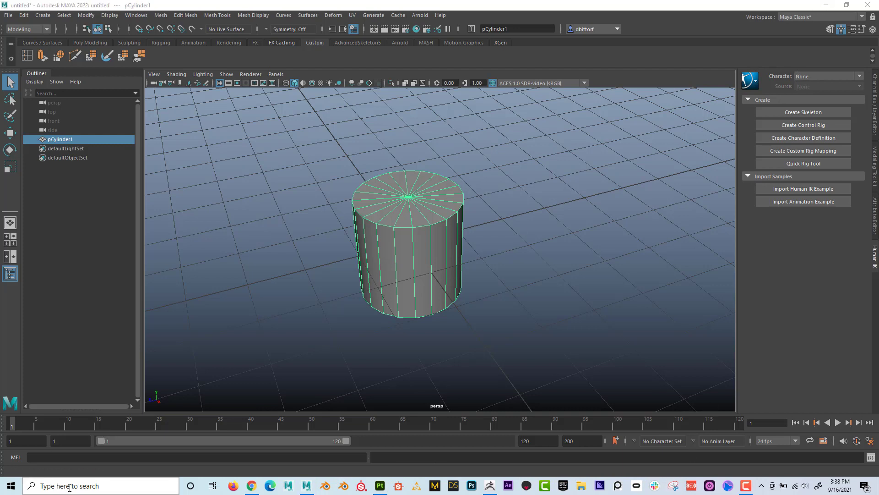
text(wa)
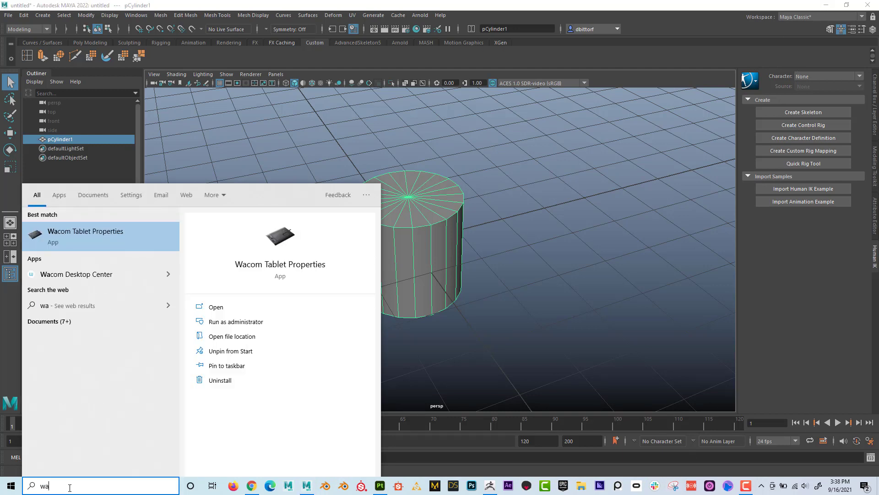
click(83, 238)
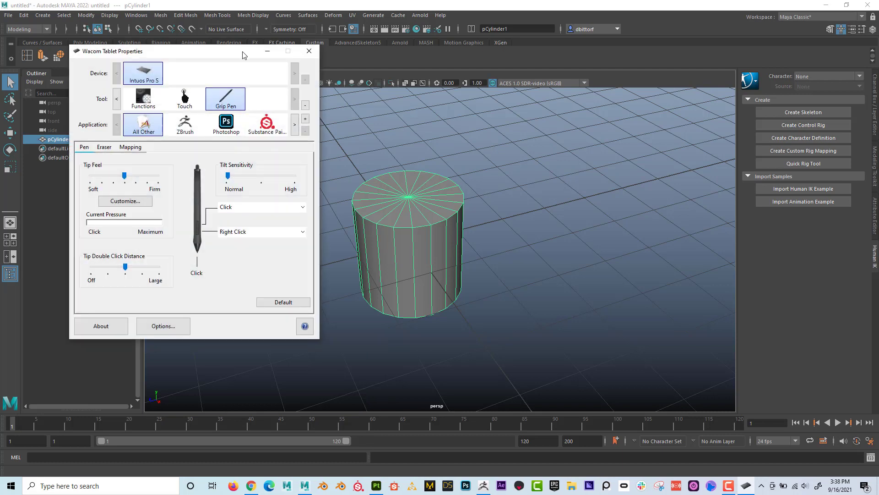
drag(243, 55, 316, 55)
click(213, 100)
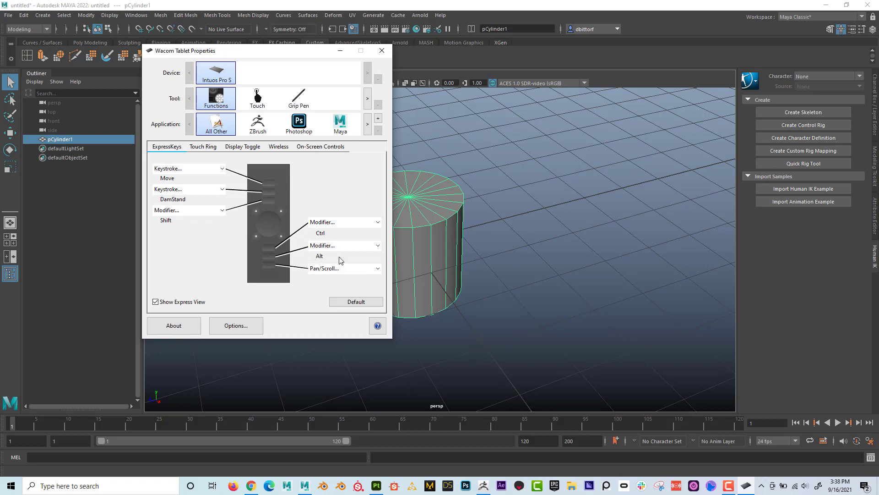
click(346, 127)
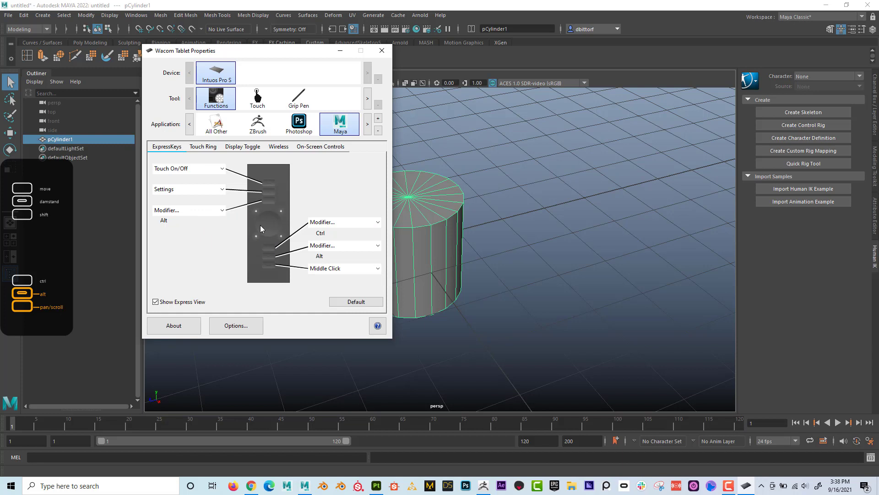
Examine the Touch Ring, Display Toggle, Wireless and On-Screen Controls settings, and return to the ExpressKeys.
click(208, 149)
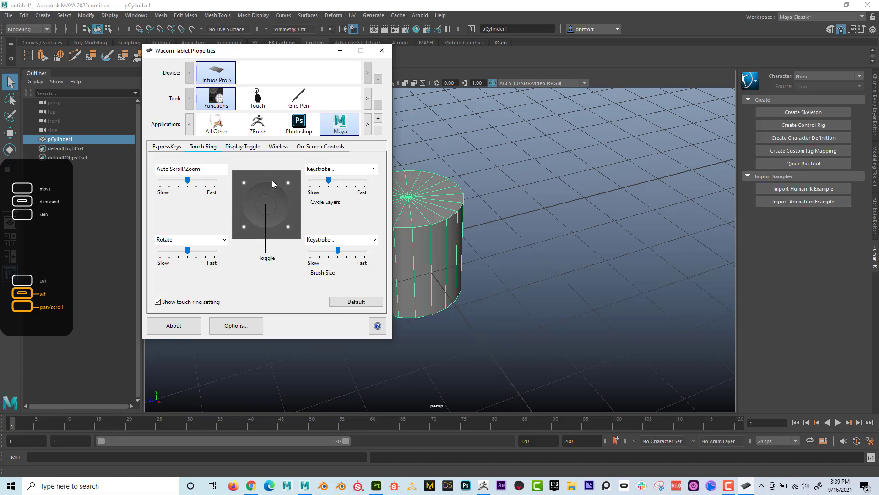
click(242, 149)
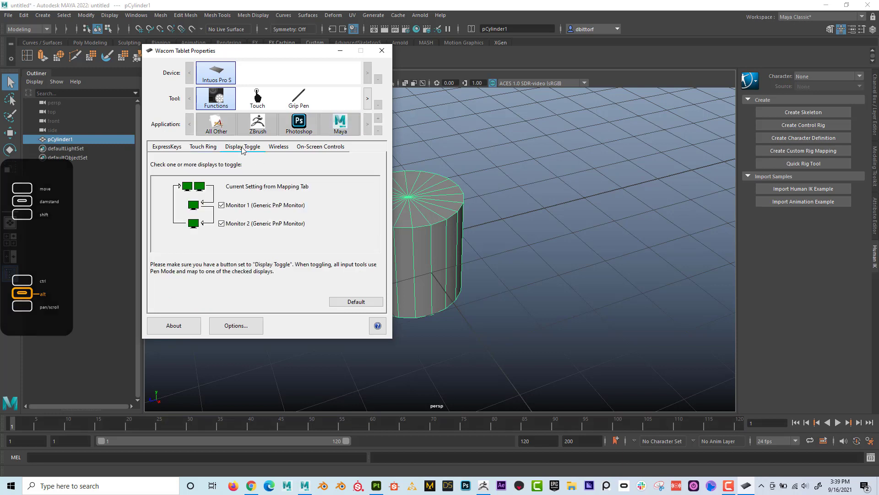
click(275, 149)
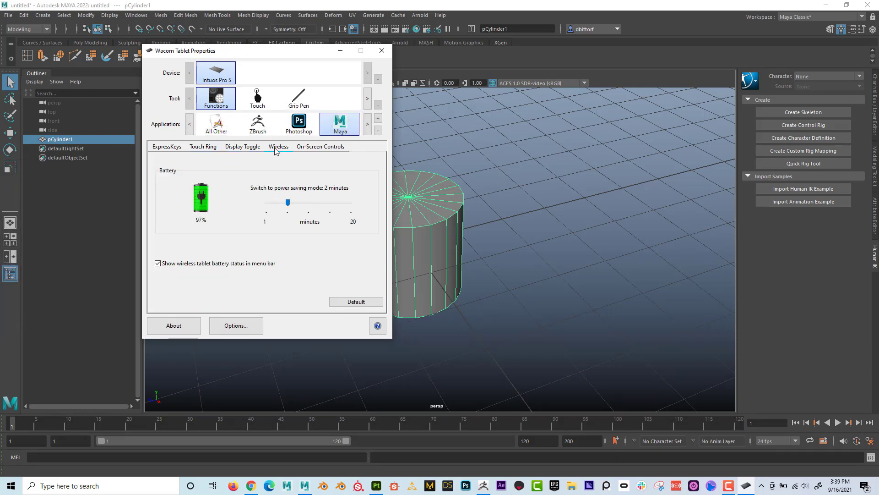
click(308, 148)
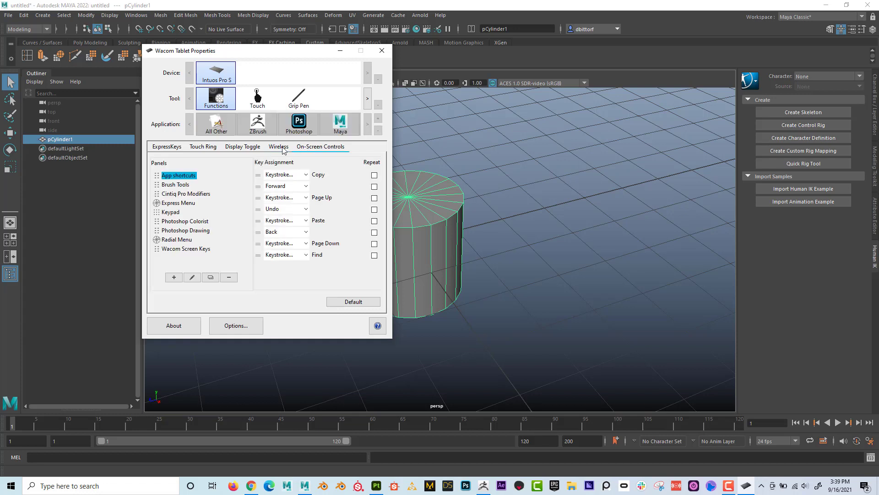
click(168, 148)
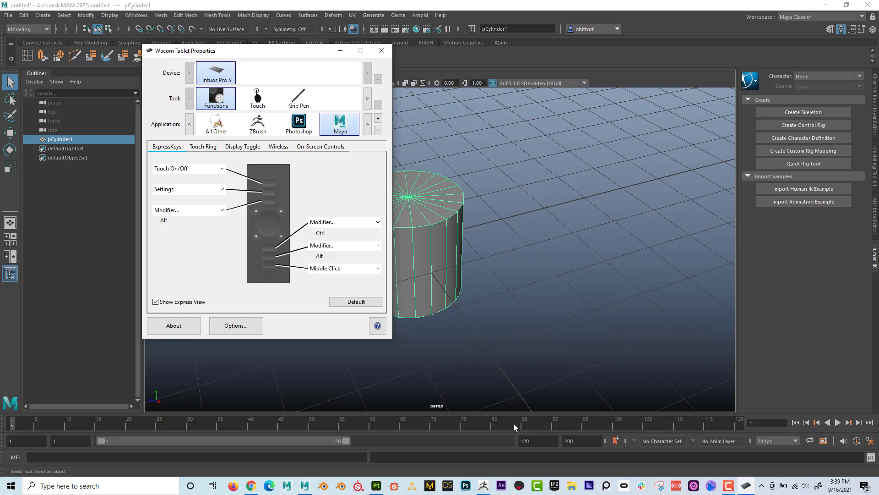
Move the tablet settings aside, switch to ZBrush and navigate around the mannequin's upper body.
mouse_move(486, 486)
drag(321, 53, 253, 51)
click(483, 486)
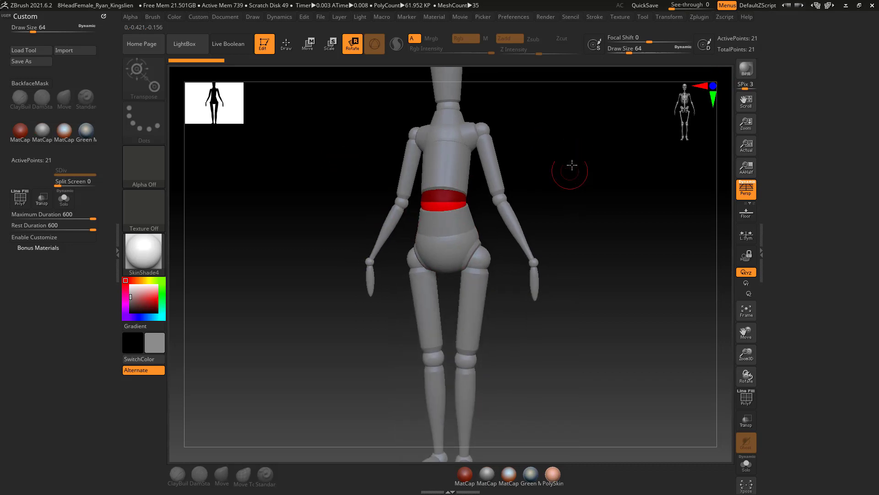
mouse_move(585, 160)
alt+mouse_down()
mouse_move(591, 219)
mouse_move(544, 243)
mouse_move(524, 176)
mouse_move(638, 187)
mouse_move(577, 191)
mouse_move(590, 193)
mouse_move(595, 234)
mouse_move(573, 265)
mouse_move(591, 289)
mouse_move(580, 275)
mouse_move(571, 289)
mouse_move(589, 273)
mouse_move(568, 251)
mouse_move(600, 251)
mouse_move(573, 237)
mouse_move(589, 238)
mouse_move(556, 237)
mouse_move(556, 246)
mouse_move(563, 216)
mouse_move(570, 224)
mouse_move(538, 240)
mouse_move(528, 197)
alt+mouse_up()
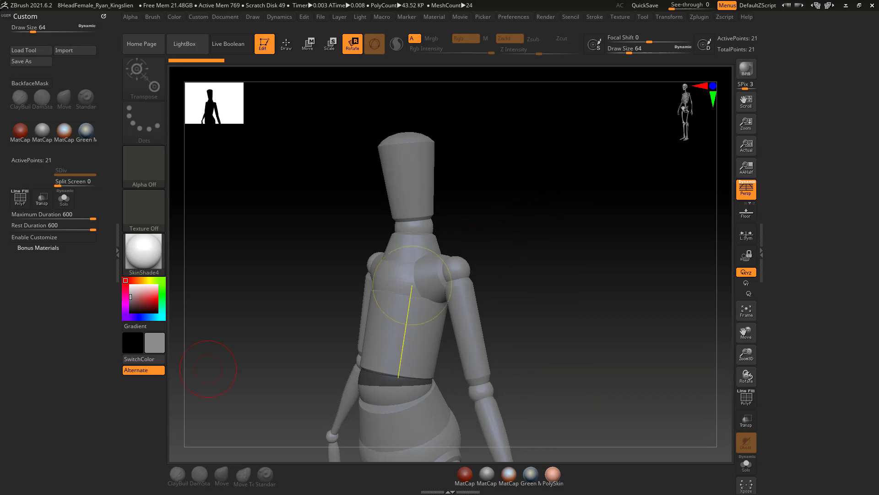
Bring the tablet settings up over ZBrush, select the ZBrush profile and reposition the window.
key(alt+Tab)
drag(229, 45, 360, 56)
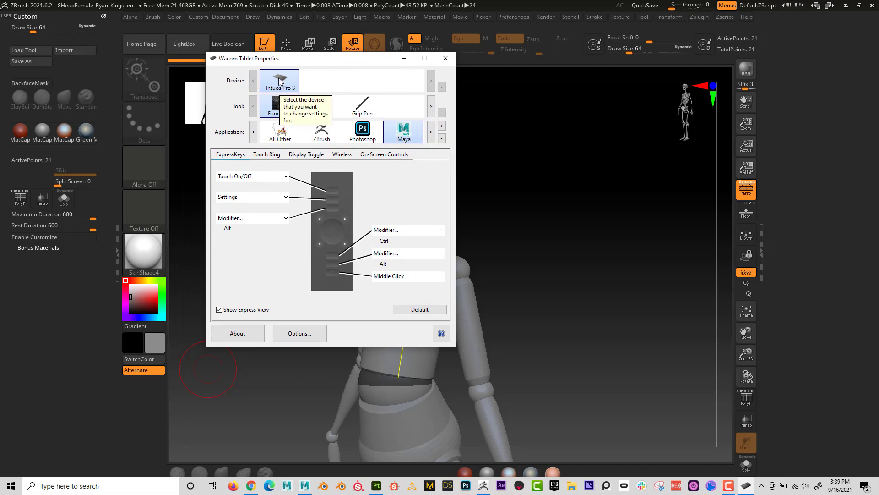
click(324, 135)
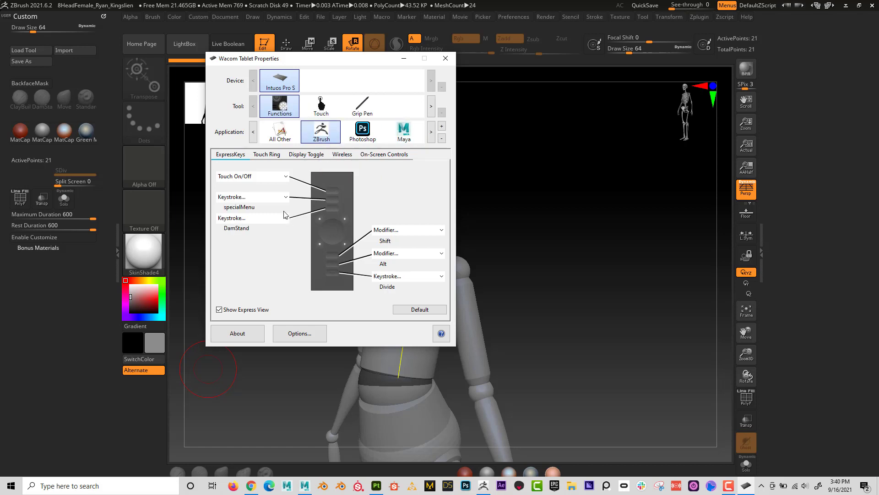
drag(364, 57, 339, 46)
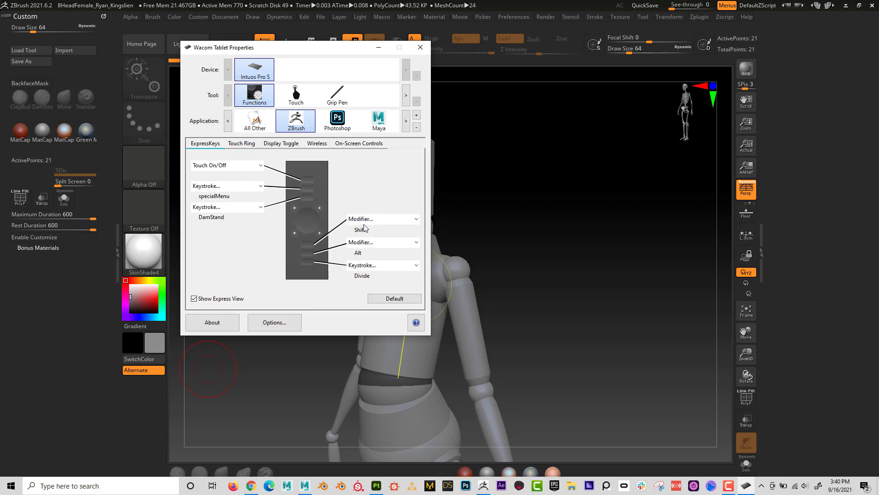
Change ZBrush's last ExpressKey from a keystroke to a Ctrl modifier and close the tablet settings.
click(364, 270)
mouse_move(380, 287)
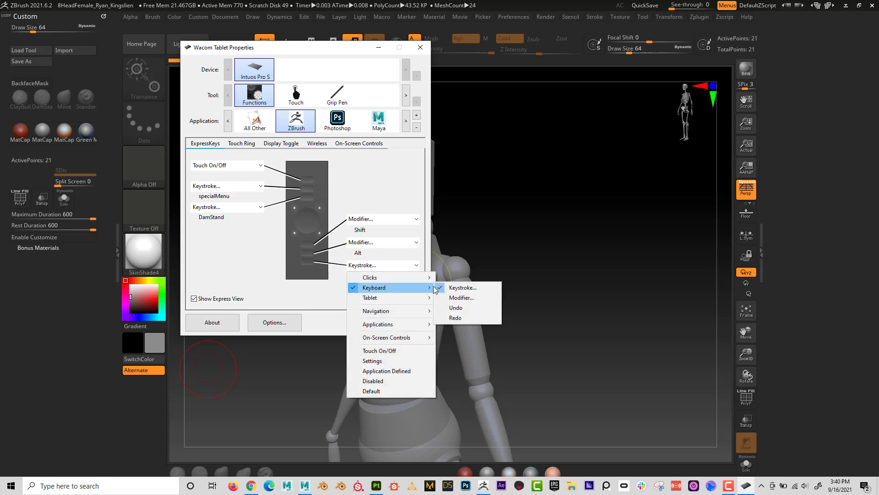
click(462, 298)
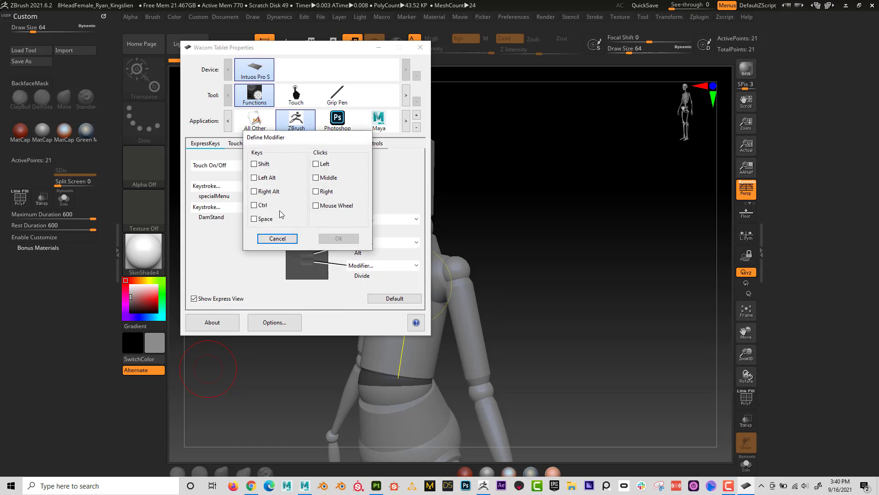
click(254, 205)
click(339, 238)
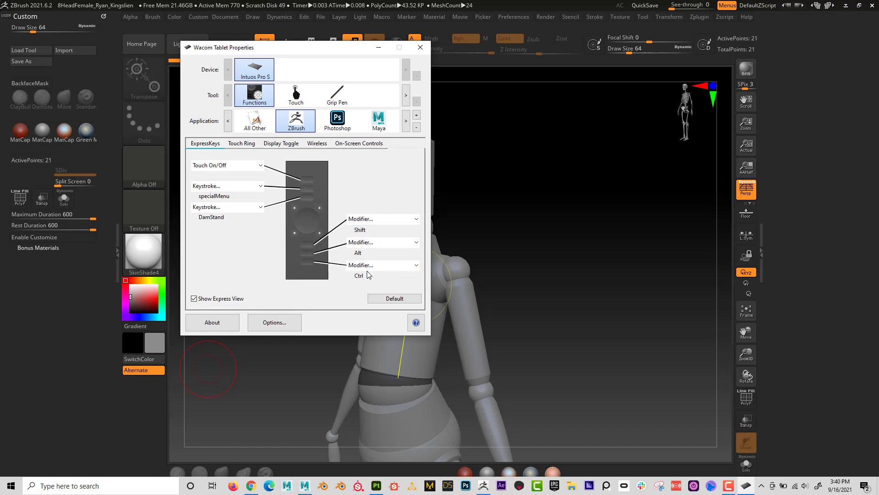
click(419, 48)
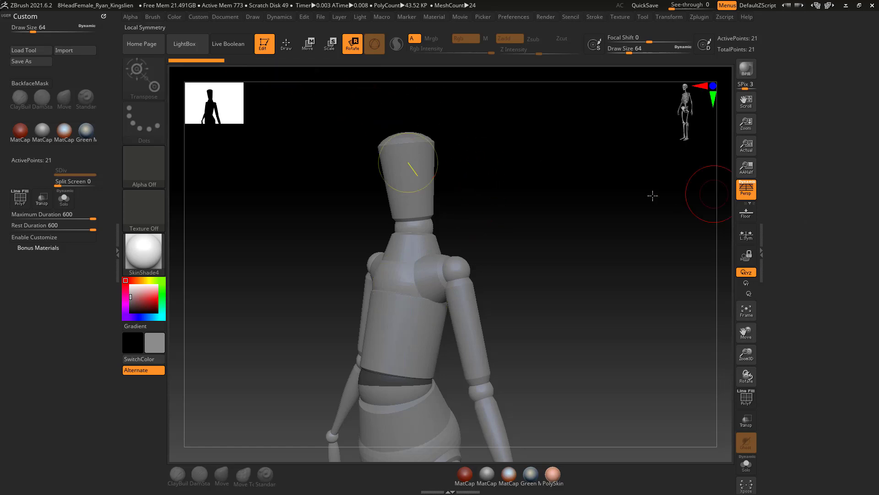
Load the DemoHead.ZPR project from LightBox in place of the mannequin.
click(184, 44)
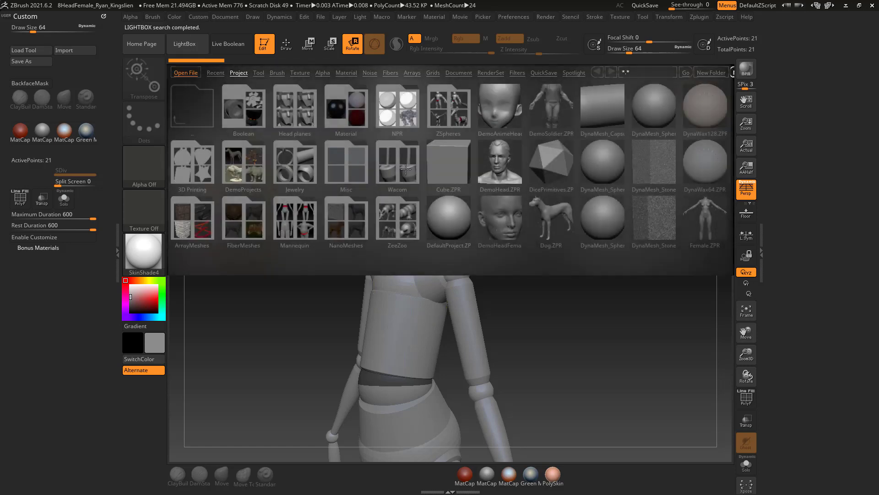
double_click(490, 166)
click(471, 276)
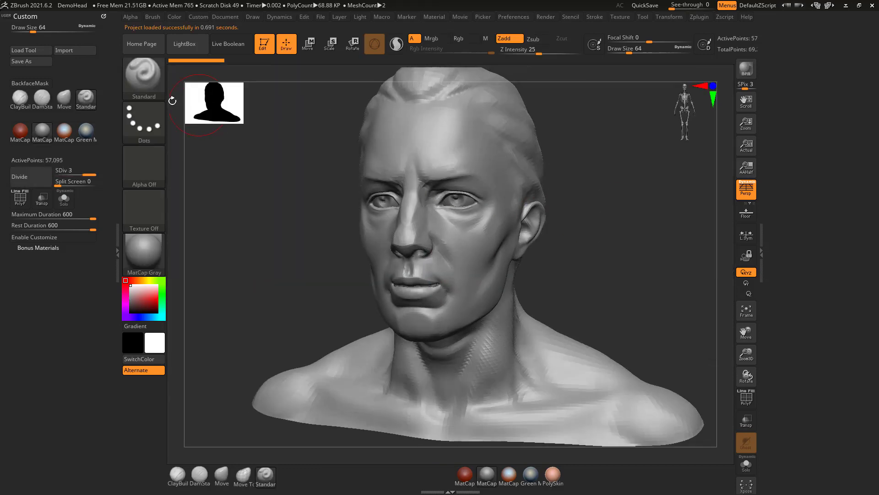
Browse the sculpting brush library and filter it to the brushes starting with I.
click(147, 77)
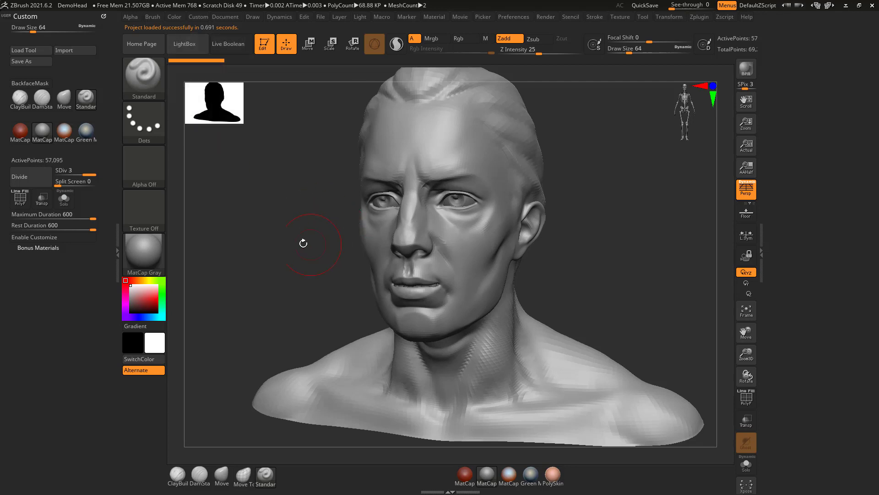
key(b)
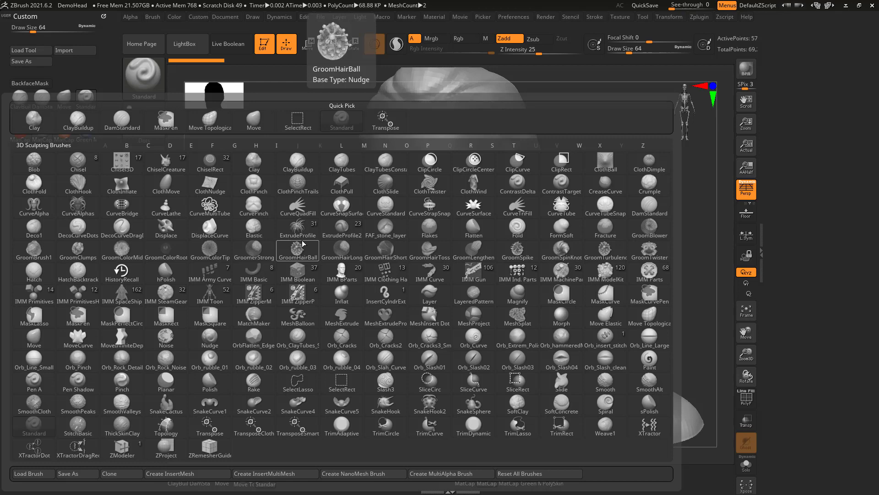
key(i)
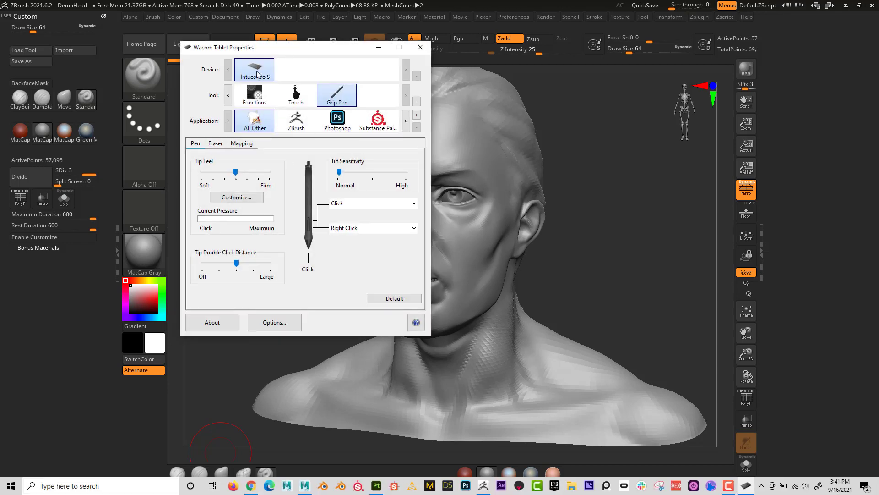
Assign the third ExpressKey of the tablet's All Other profile the keystroke bin, named Inflate.
click(261, 95)
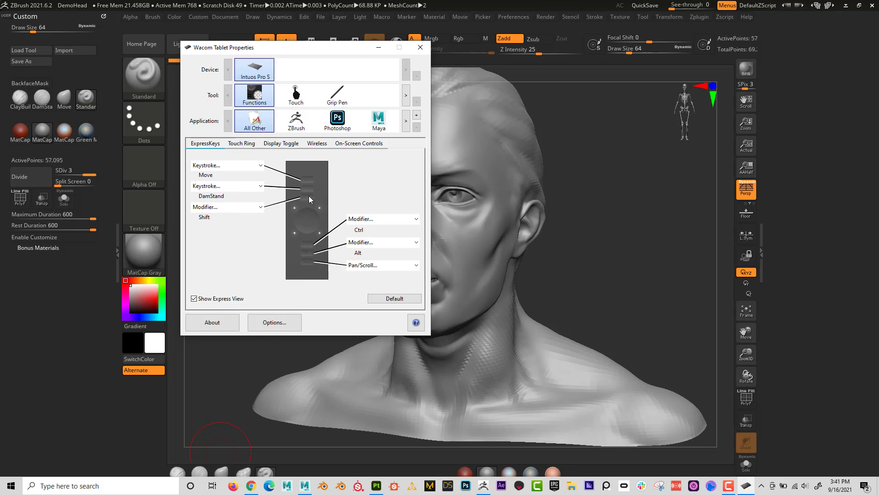
click(256, 207)
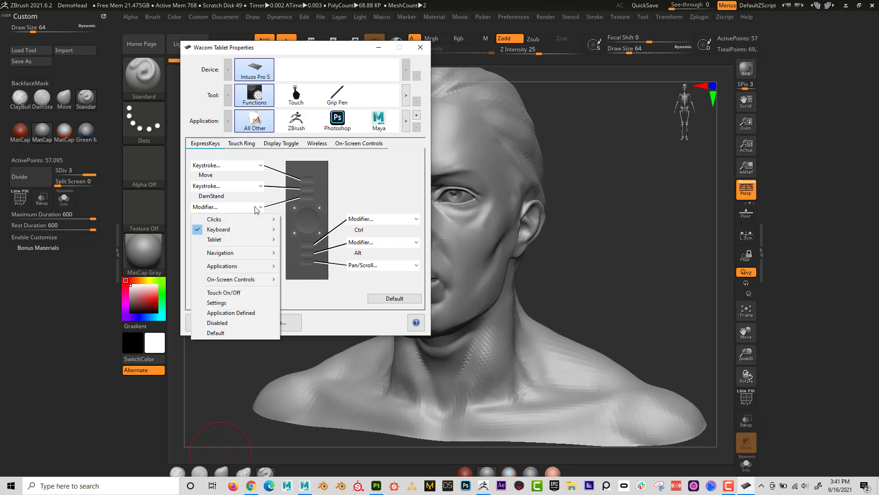
mouse_move(256, 223)
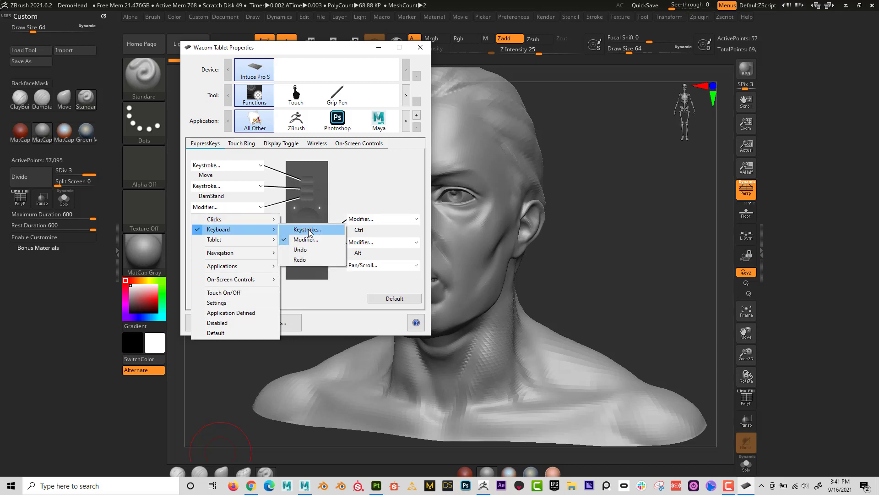
click(309, 230)
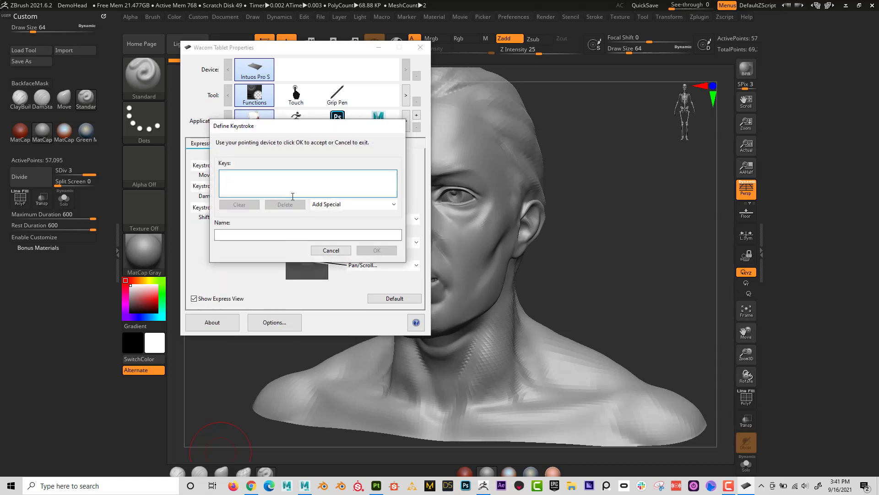
text(bin)
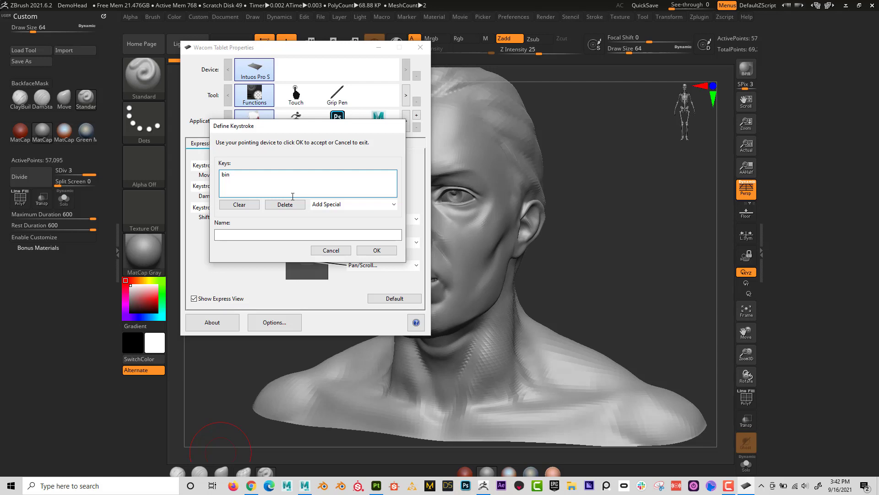
click(281, 235)
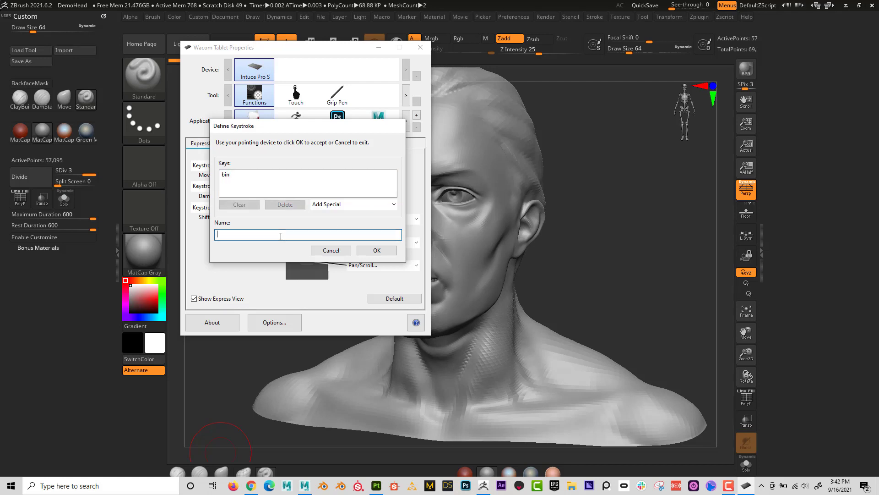
text(Inflate)
click(376, 251)
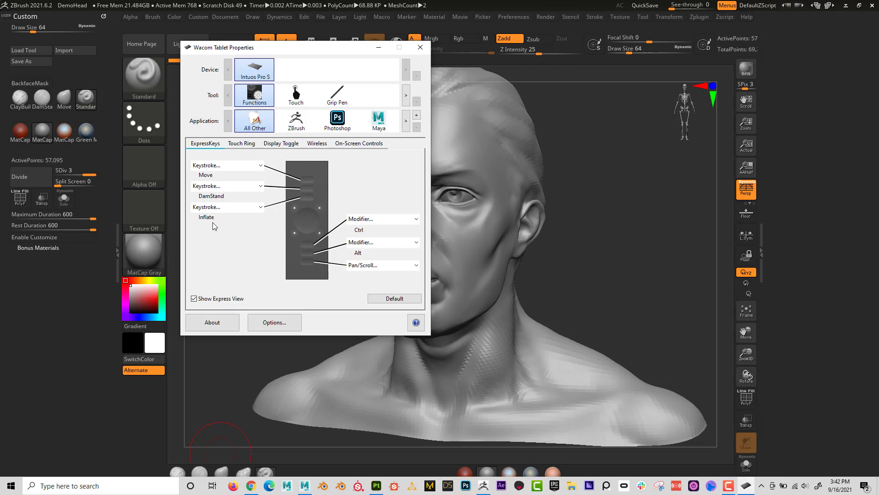
Select the tablet's ZBrush profile and replace its third ExpressKey's keystroke with bin.
click(296, 120)
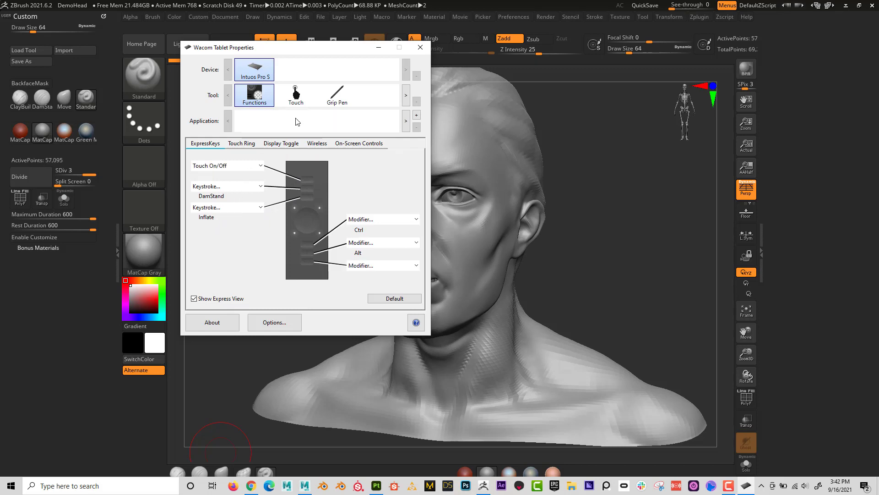
click(229, 209)
mouse_move(234, 228)
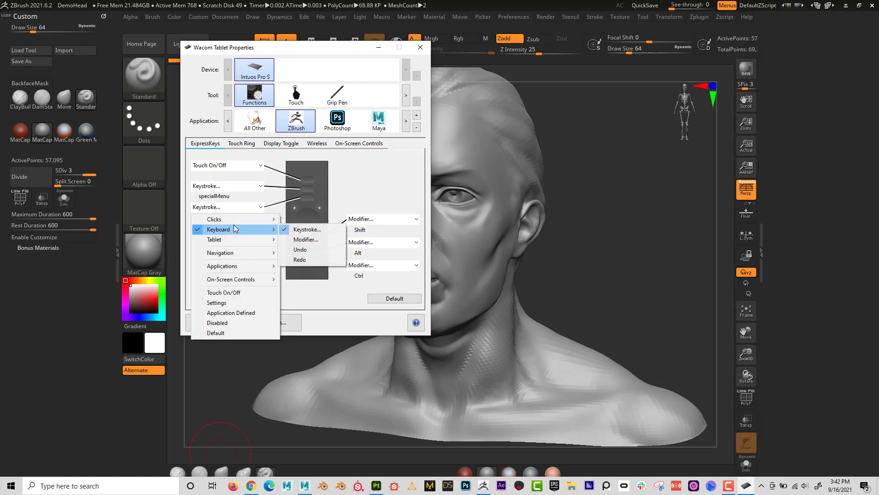
click(305, 231)
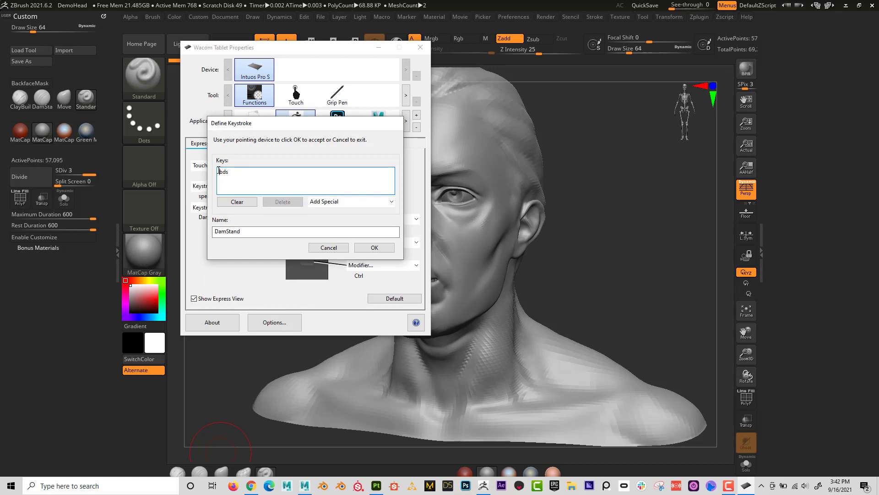
text(bin)
key(BackSpace)
key(BackSpace)
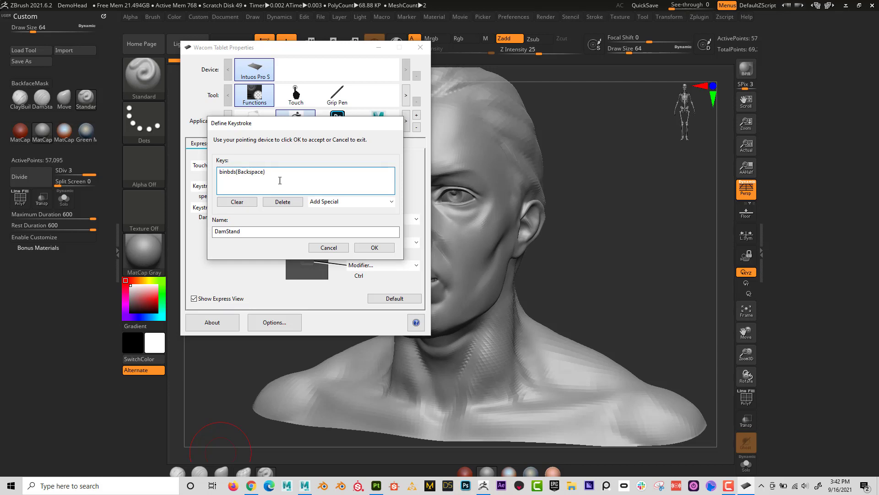
click(293, 203)
click(294, 203)
click(294, 202)
click(294, 203)
click(294, 203)
click(222, 170)
Rename the third ExpressKey's keystroke as Inflate and accept the definition.
double_click(228, 231)
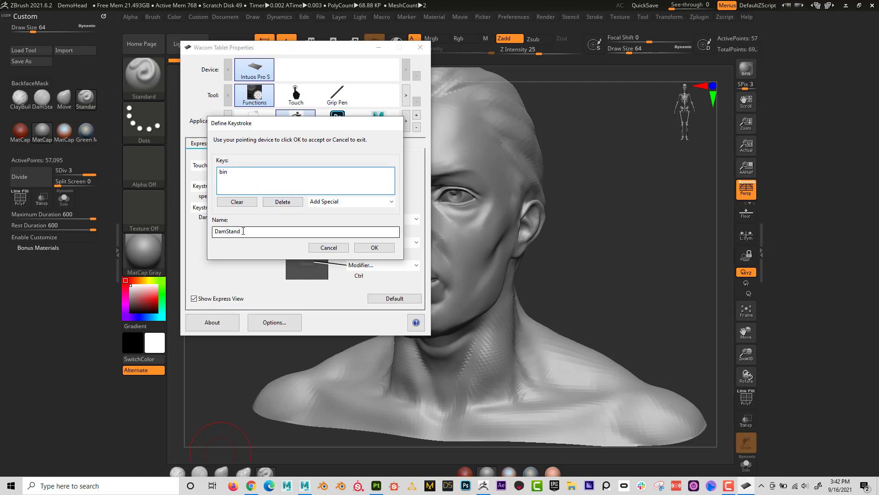
key(BackSpace)
text(In)
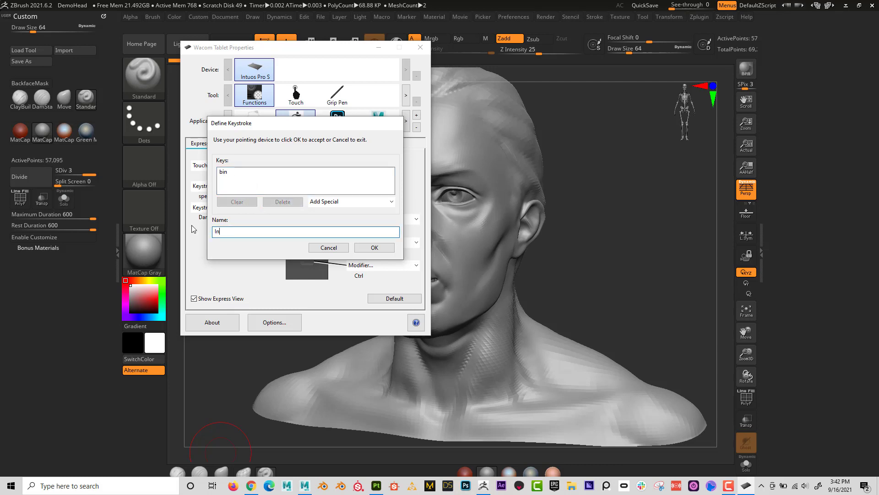
text(flate)
click(379, 249)
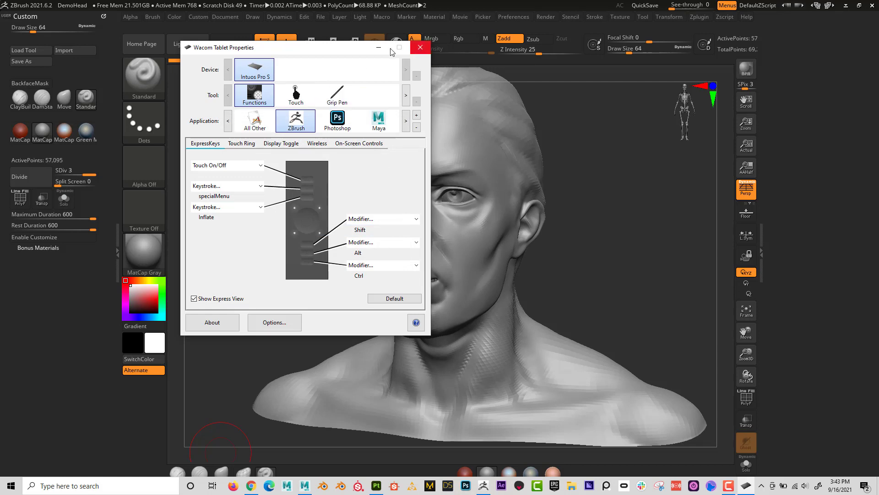
Move the tablet settings aside, return to ZBrush and rotate the view around the head bust.
drag(321, 47, 59, 75)
click(569, 206)
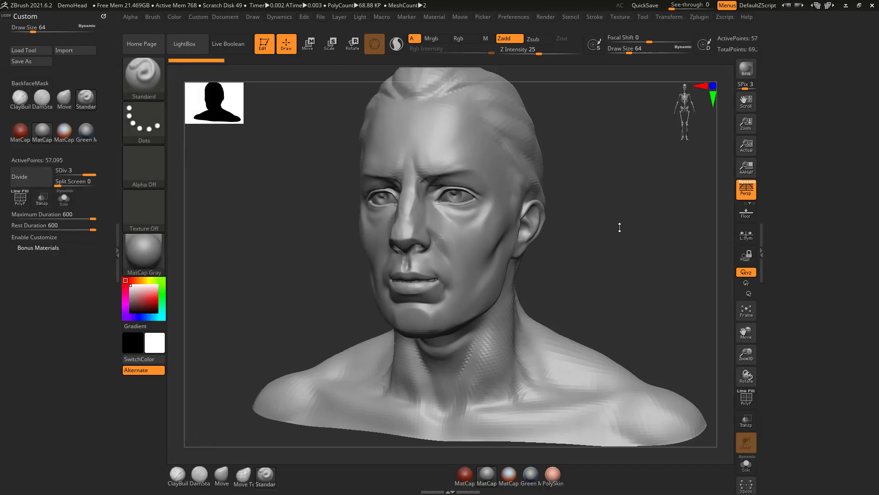
drag(621, 227, 610, 226)
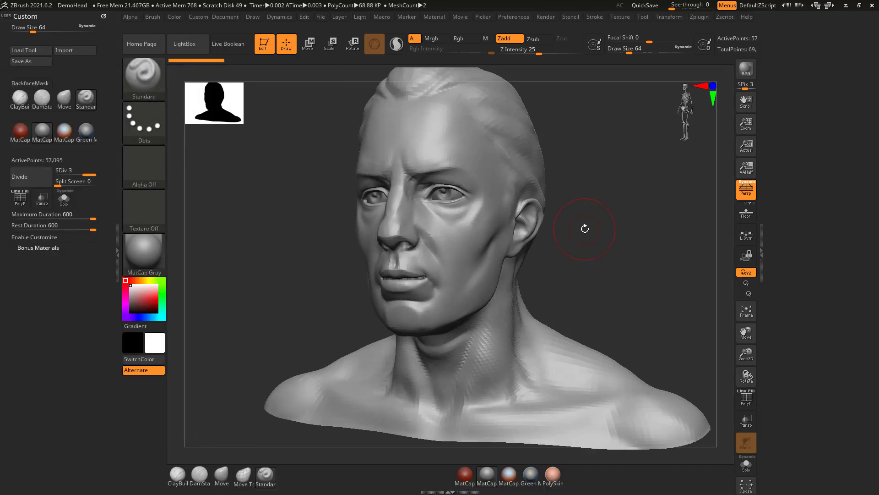
Select the Inflat brush using its bin letter sequence.
key(b)
mouse_move(144, 82)
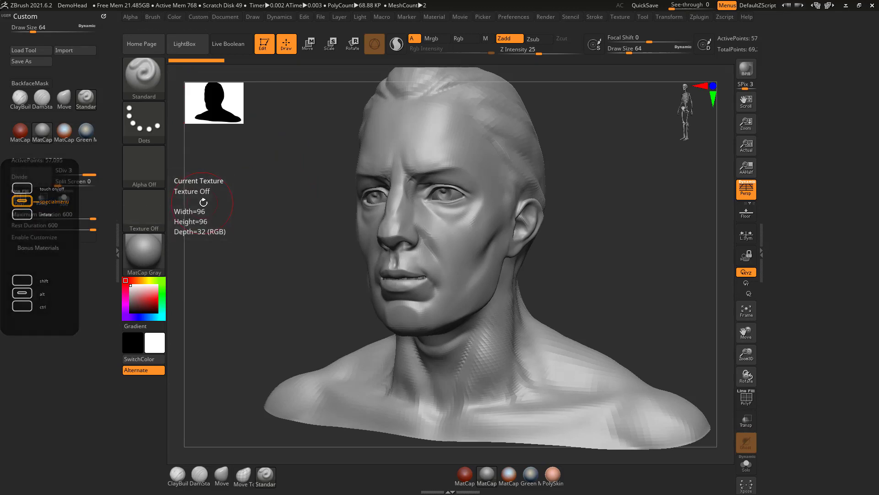
key(b)
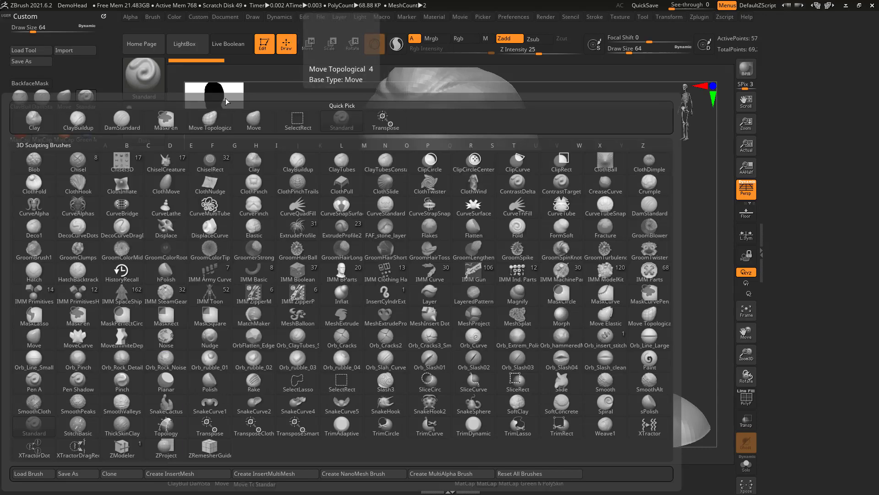
key(i)
key(n)
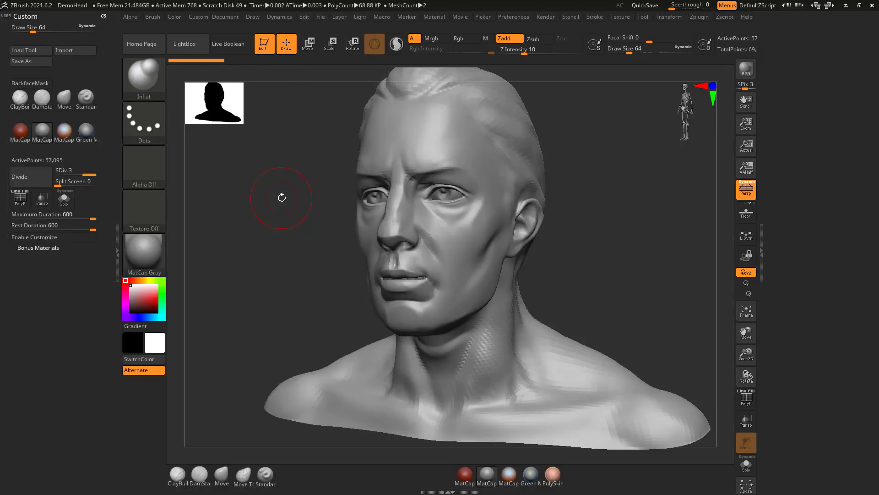
Test the Inflate shortcut by changing to the Move and Blob brushes and recalling the Inflat brush.
key(b)
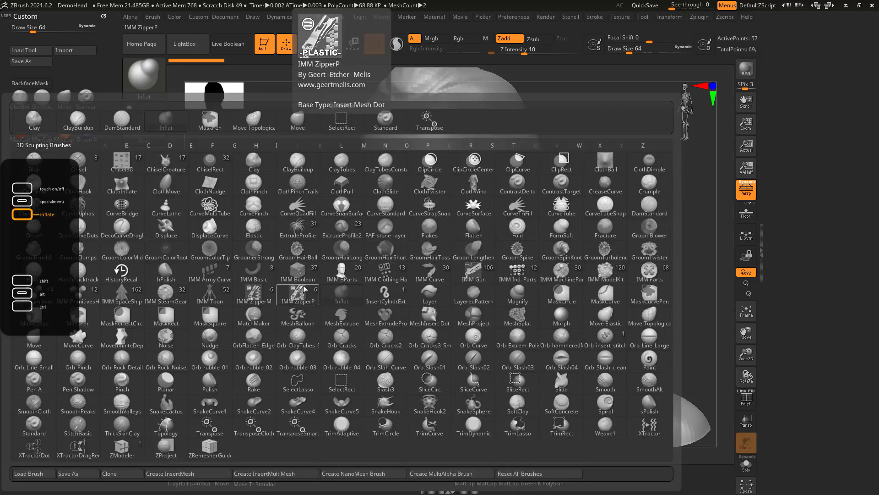
click(289, 124)
key(b)
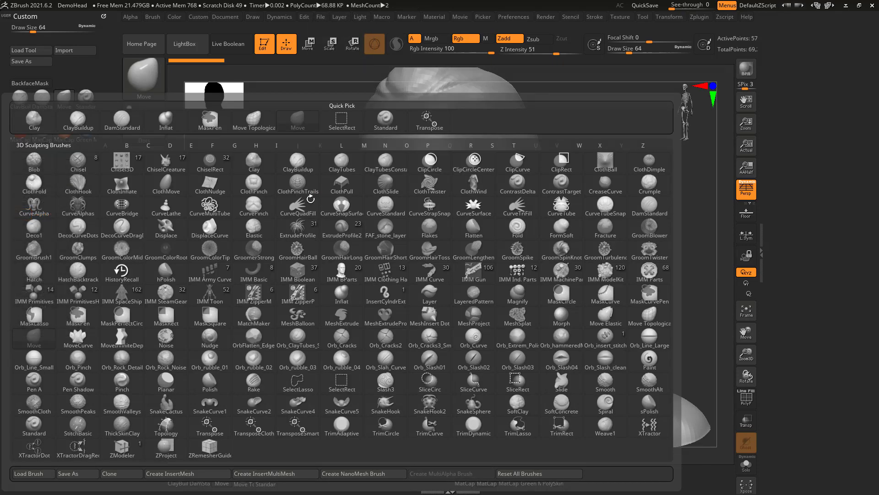
key(b)
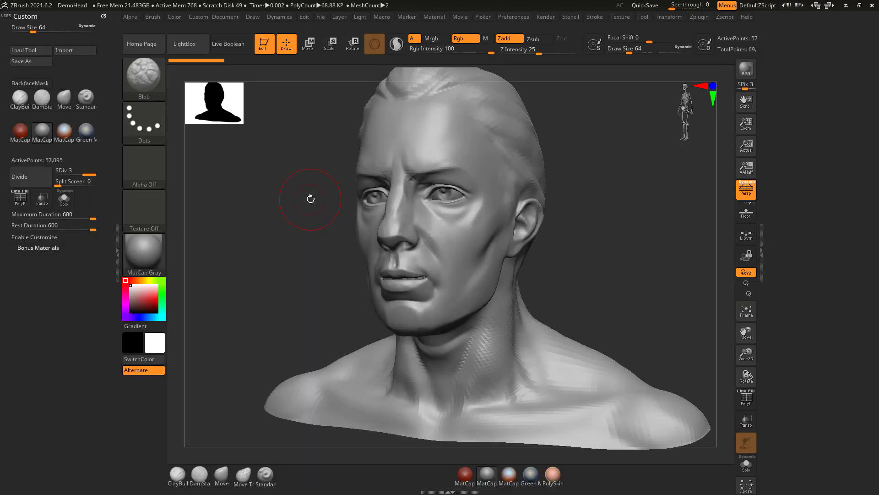
key(b)
key(i)
key(n)
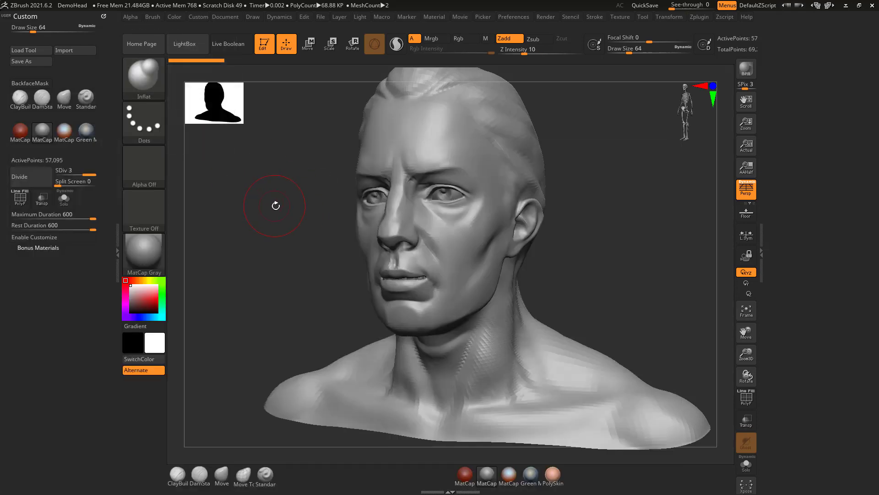
Switch to the Blob brush once more and recall the Inflat brush with its shortcut.
key(b)
key(b)
key(l)
key(b)
key(b)
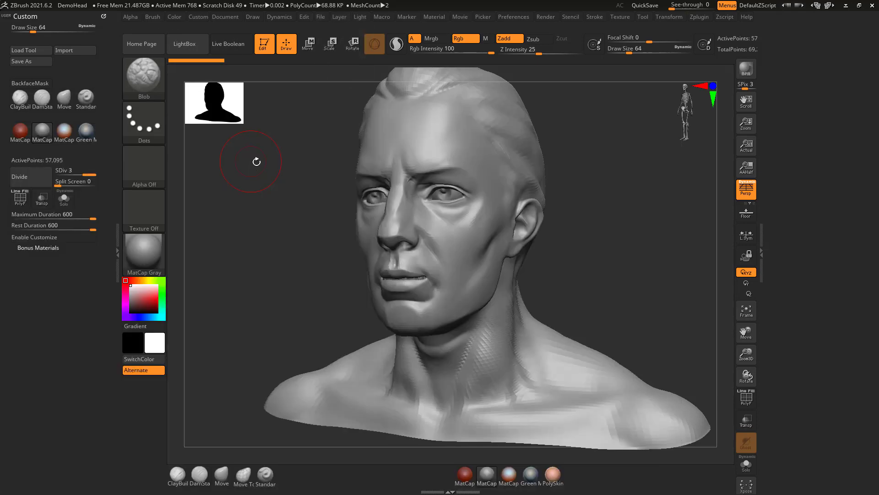
key(b)
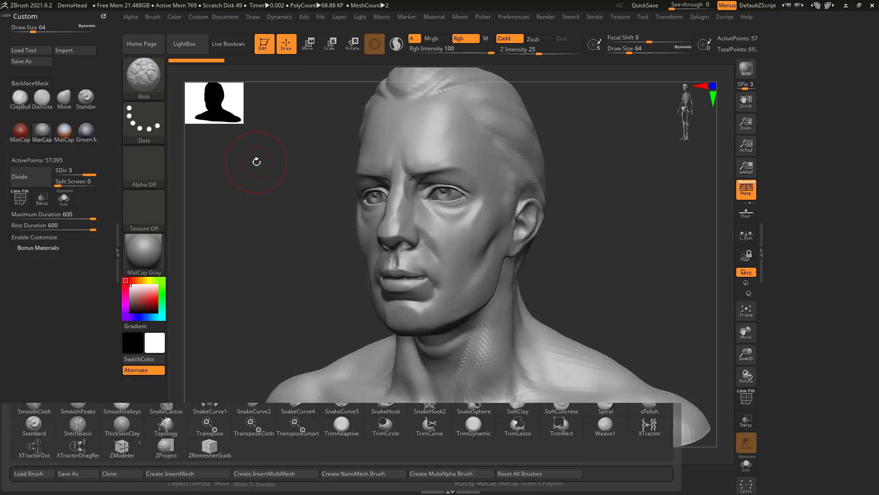
key(b)
key(i)
key(n)
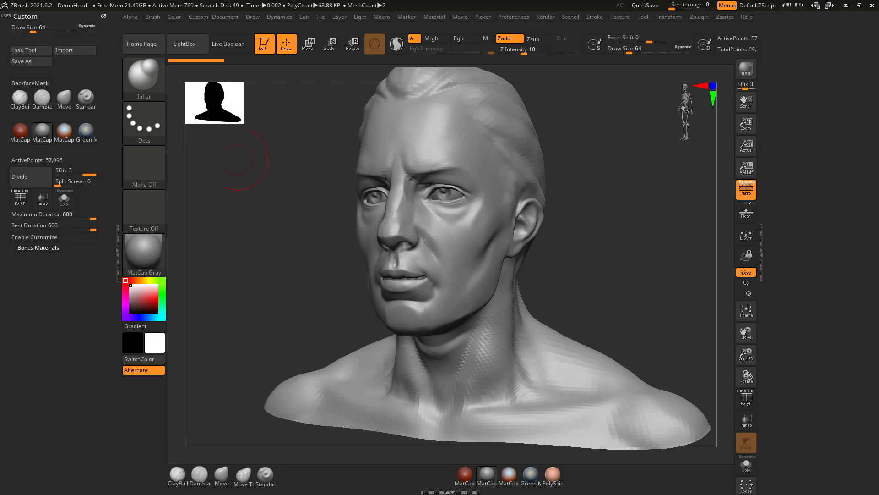
Bring the tablet settings back over the head and examine the keyboard options for ZBrush's Inflate ExpressKey.
drag(173, 49, 253, 75)
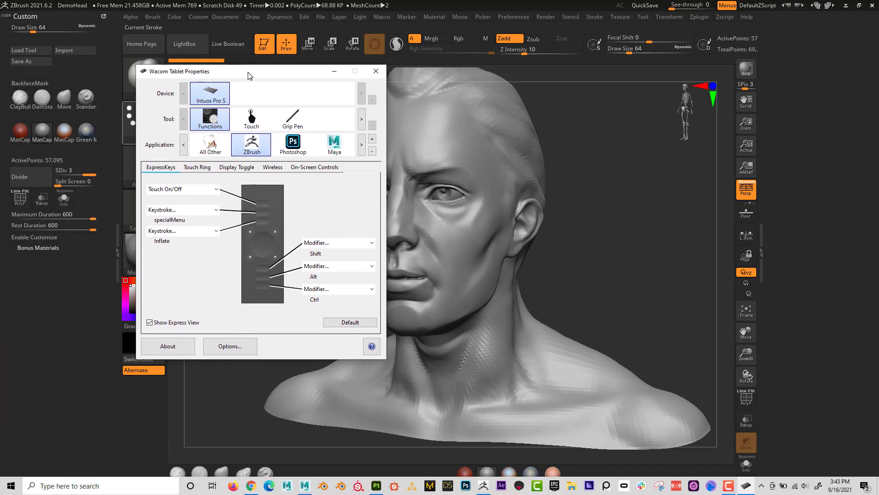
click(213, 231)
mouse_move(220, 253)
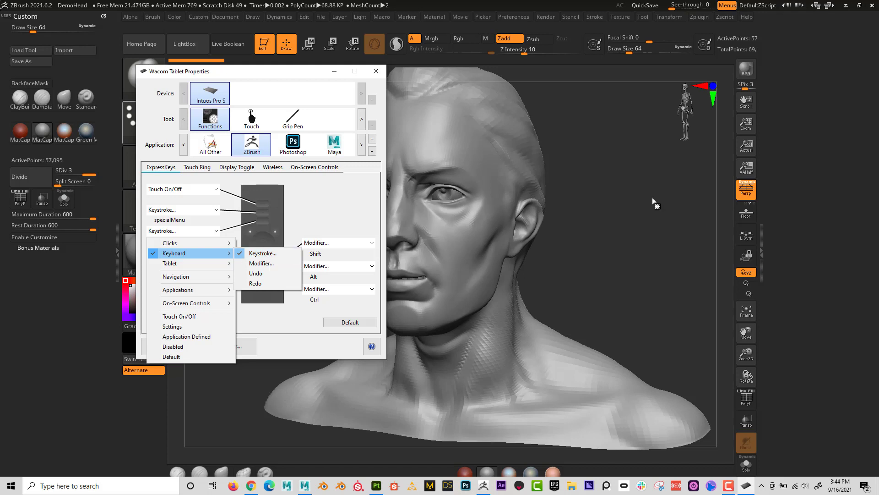
click(641, 202)
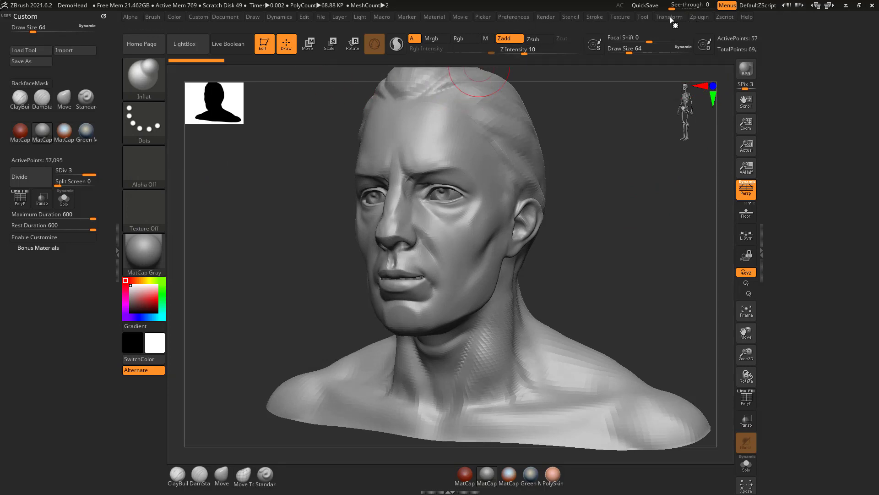
Dock the Tool palette beside the canvas and expand its Geometry section.
click(642, 17)
drag(645, 29, 790, 29)
click(796, 179)
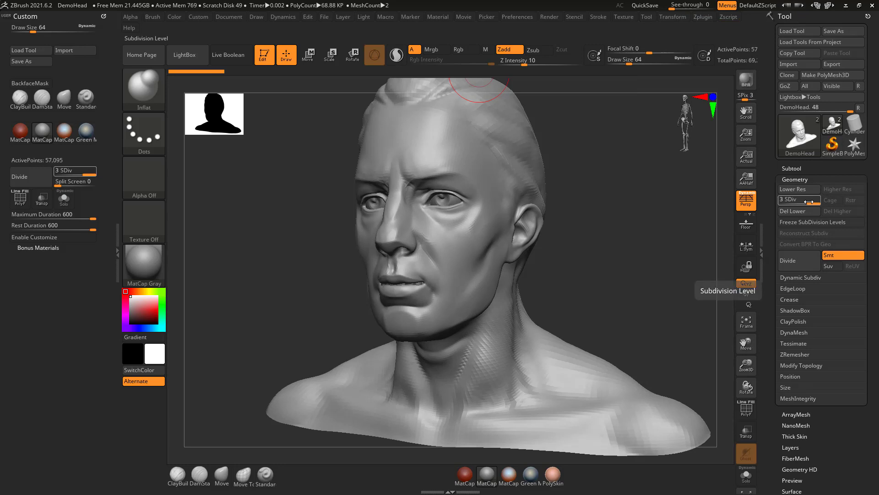
Lower the head to subdivision level 1, raise it to level 3, and step back down to level 1 with the subdivision shortcuts.
drag(809, 202, 784, 204)
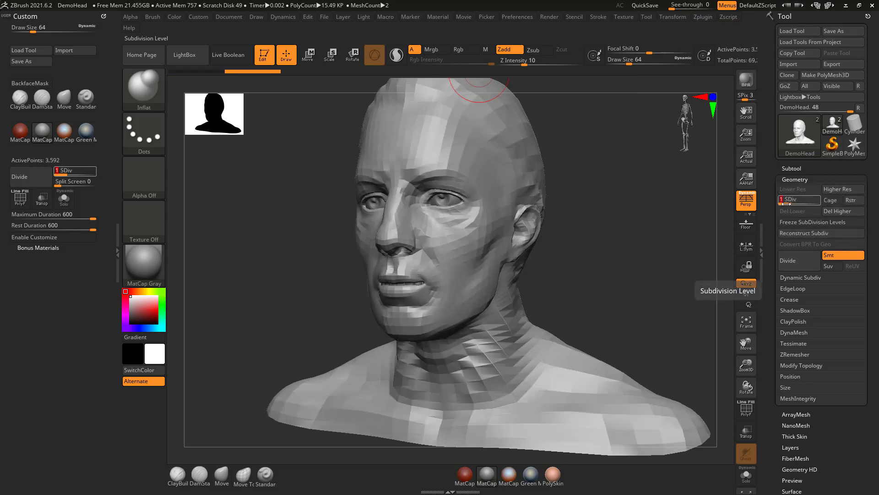
key(shift)
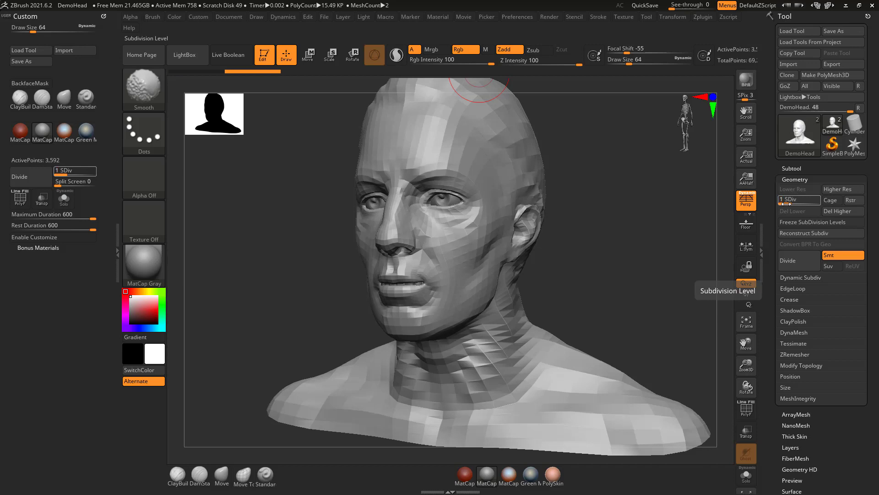
key(d)
key(d)
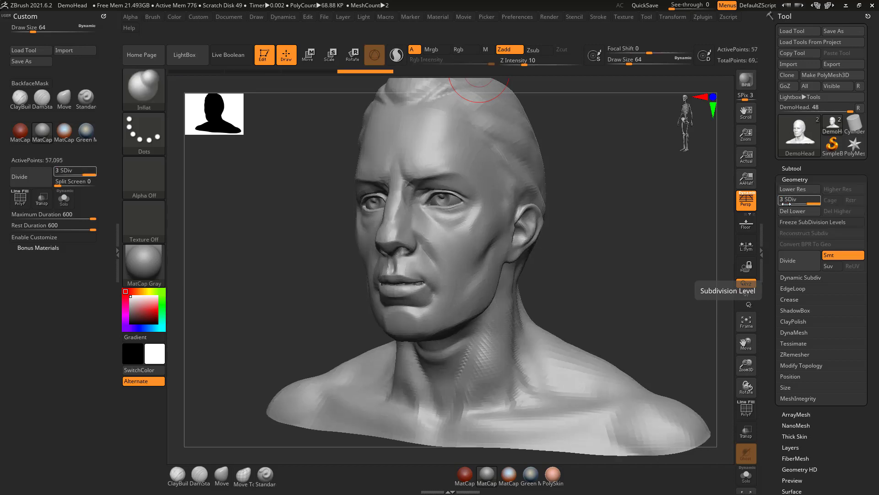
key(shift+d)
key(shift+d)
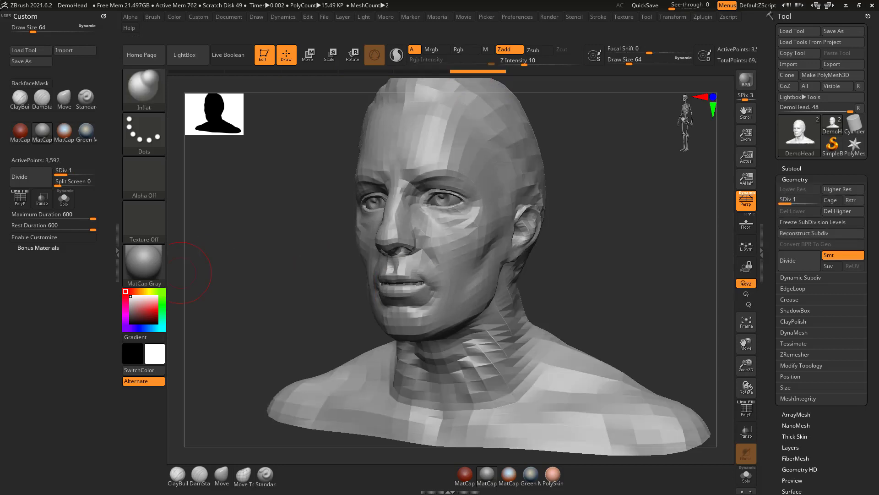
Bring back the tablet settings and assign the keystroke d, named "divide +", to ZBrush's first ExpressKey.
key(alt+Tab)
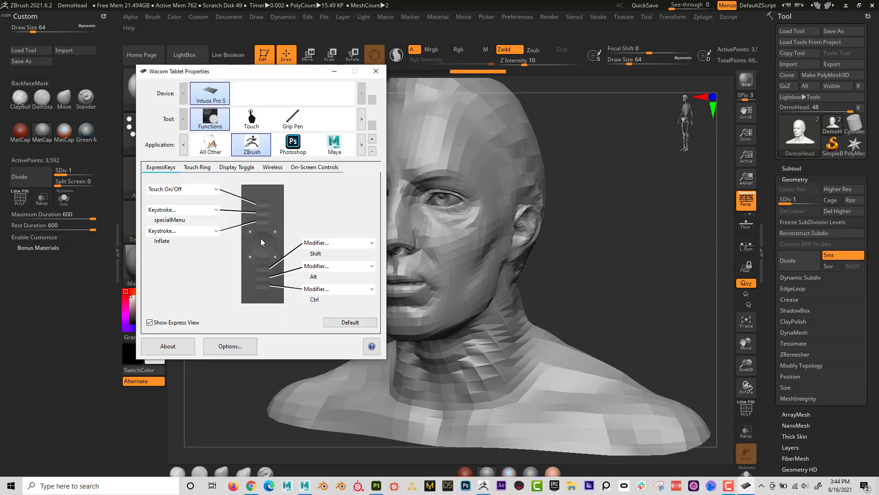
drag(278, 79, 307, 73)
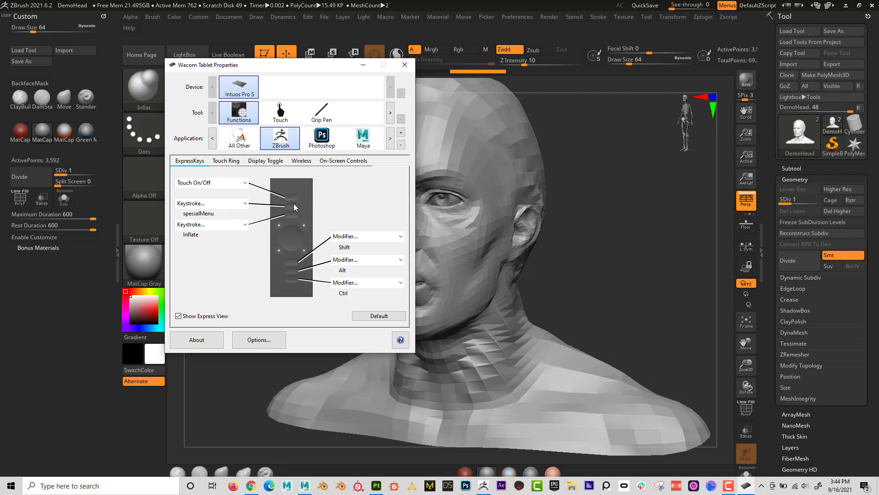
click(224, 183)
mouse_move(227, 206)
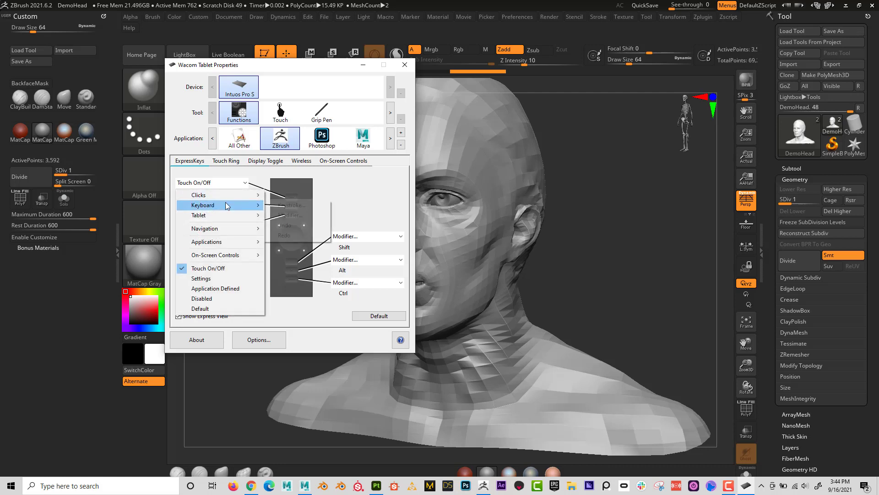
click(282, 205)
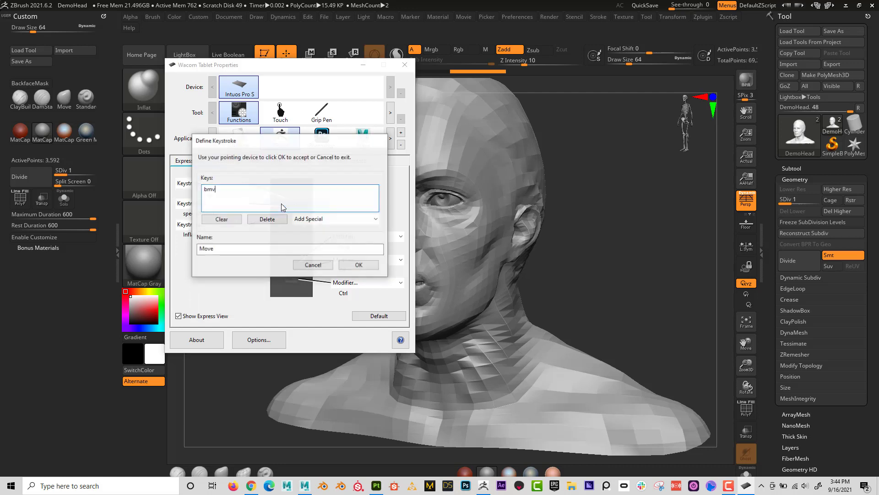
click(228, 220)
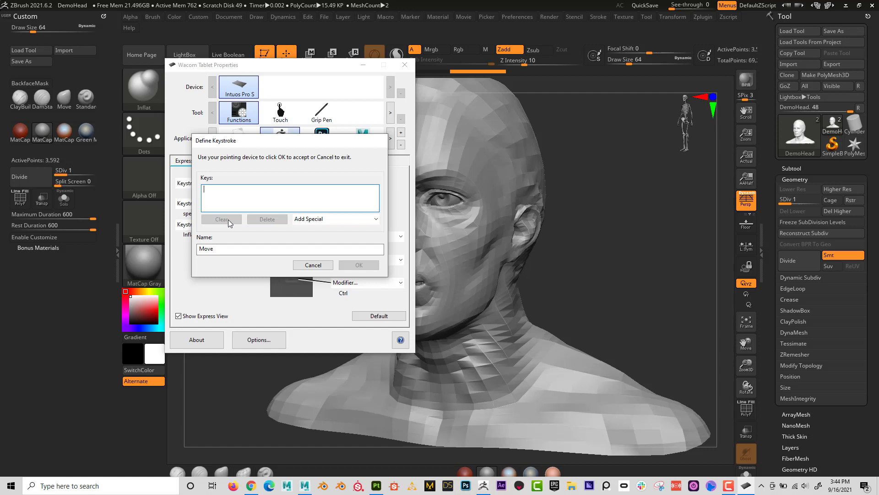
text(d)
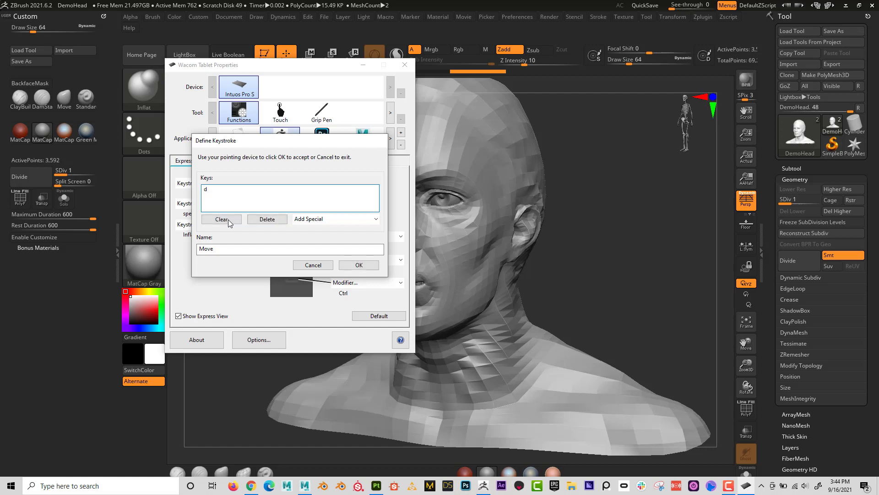
drag(226, 248, 176, 251)
text(d)
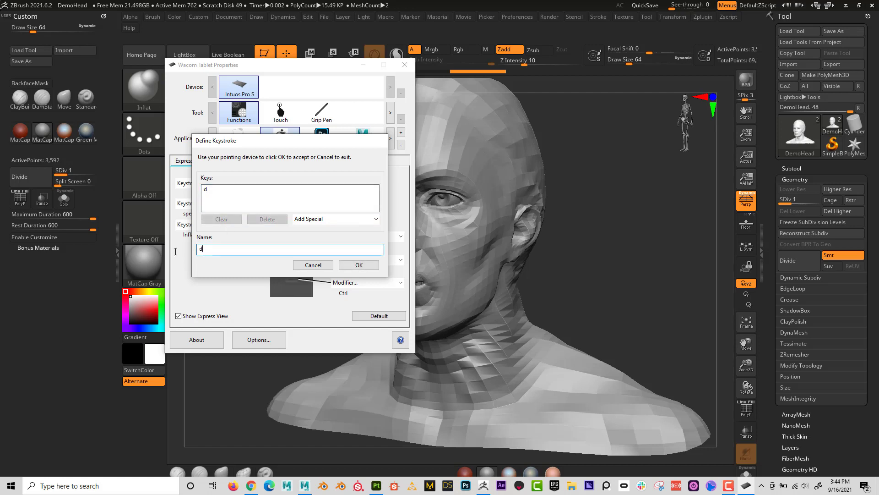
text(ivide +)
click(359, 265)
Replace the second ZBrush ExpressKey's keystroke with Shift+d and name it "divide -".
click(212, 203)
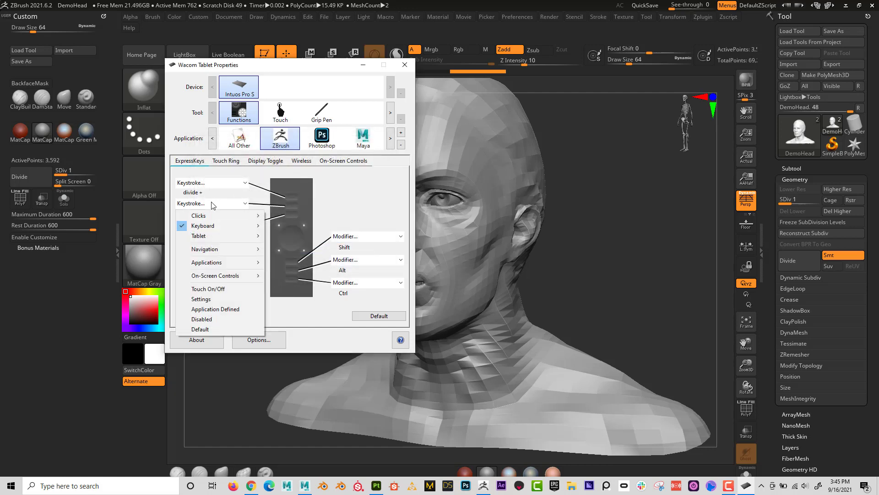
mouse_move(204, 226)
click(283, 228)
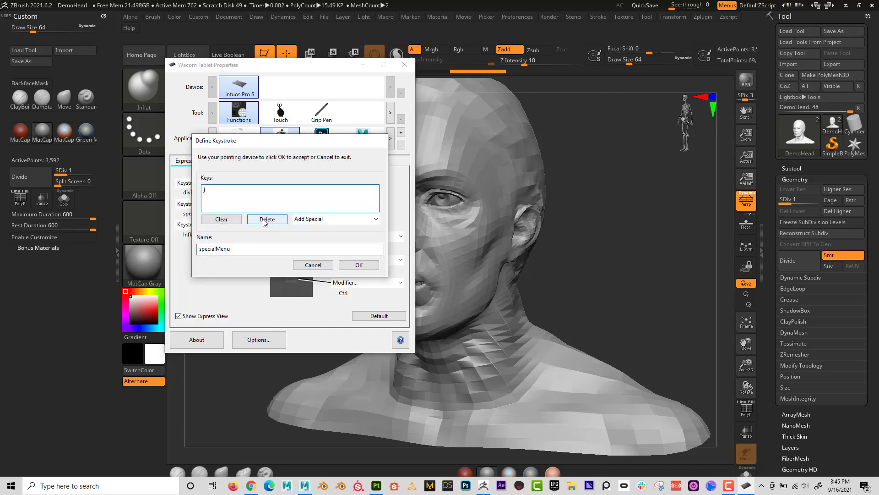
click(265, 221)
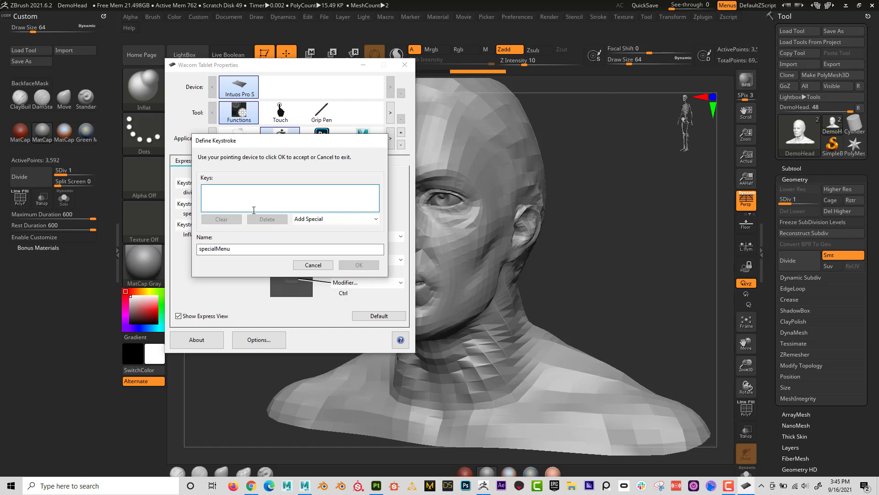
key(shift+d)
key(Tab)
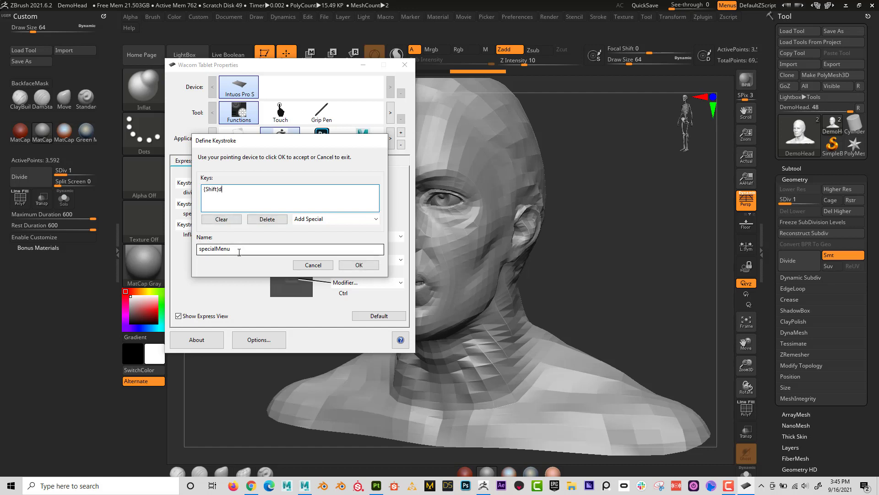
text(d)
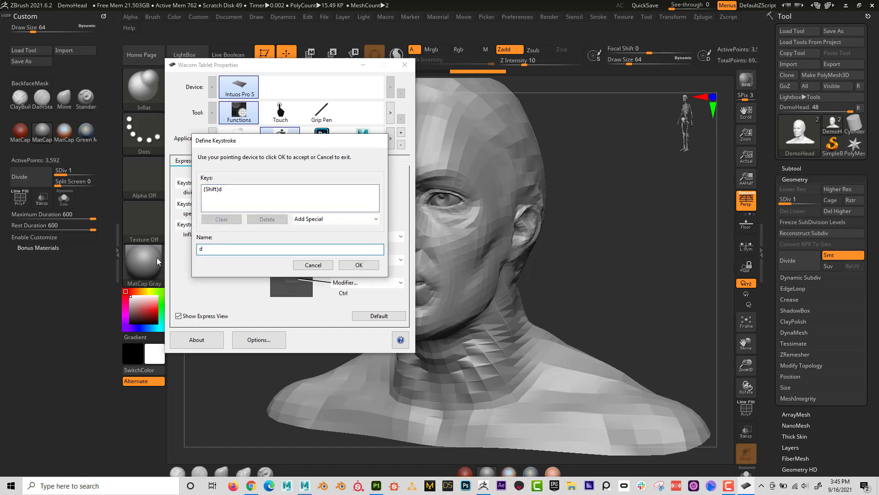
text(ivide -)
click(358, 265)
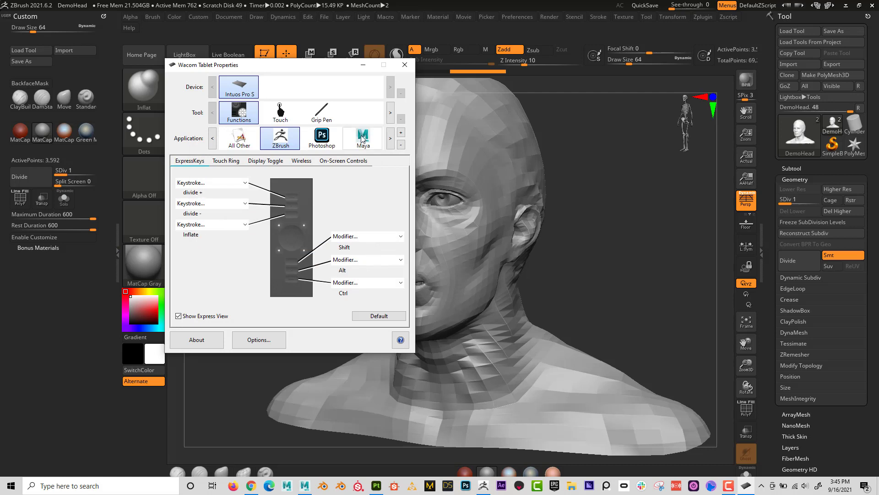
Minimize the tablet settings and test the divide shortcuts by raising the head to subdivision level 3 and returning it to level 1.
click(364, 64)
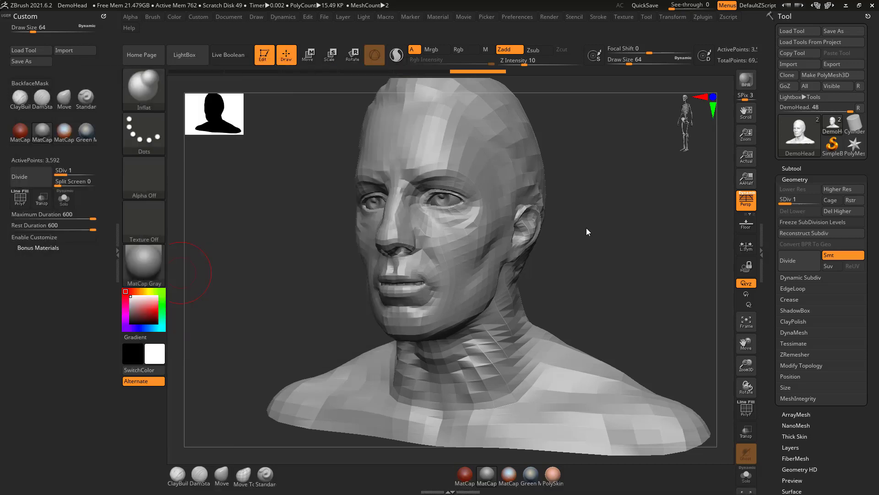
key(ctrl+d)
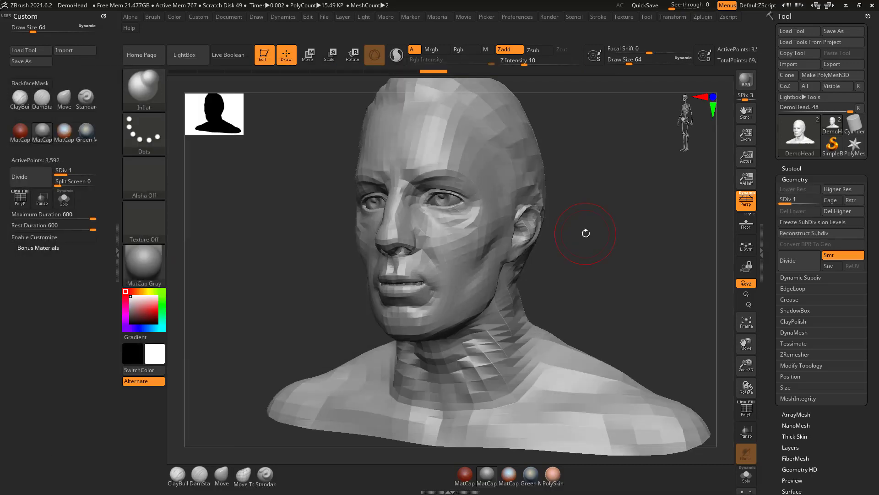
key(shift+d)
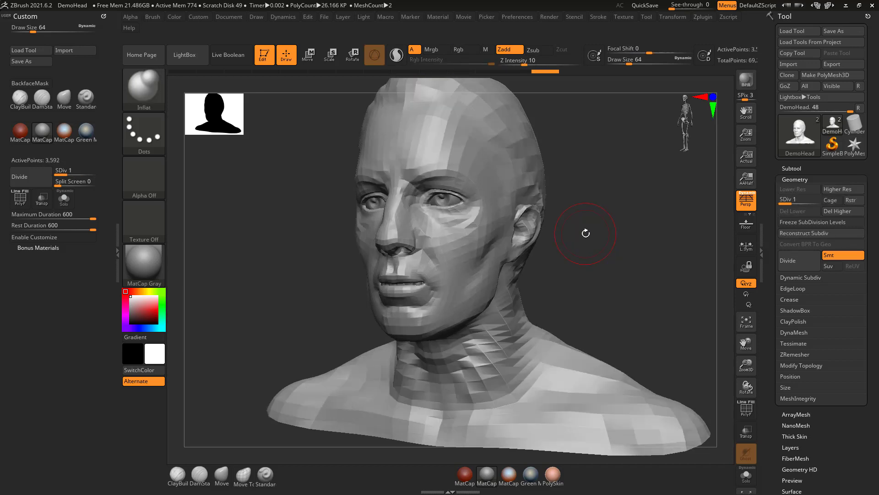
key(d)
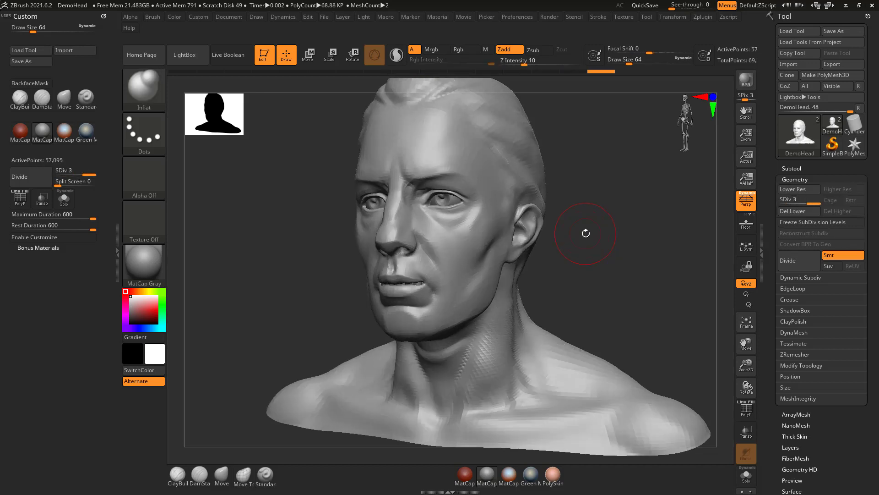
key(shift)
key(shift+d)
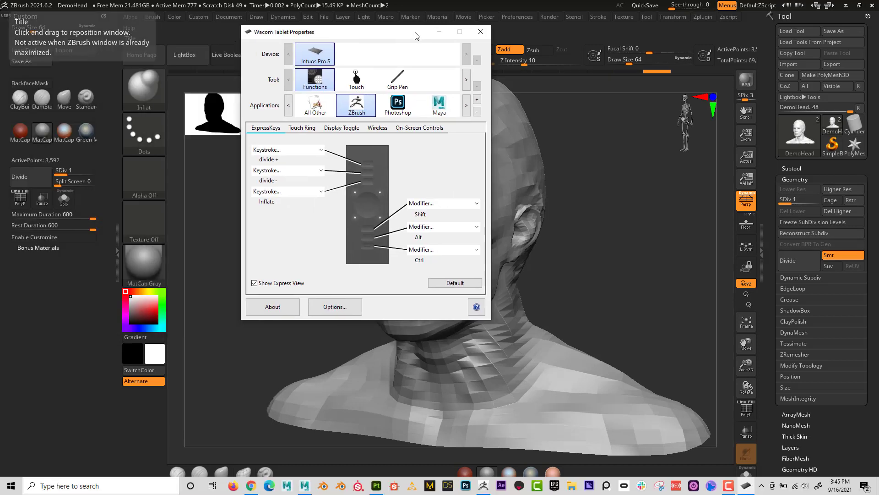
Reposition the tablet settings and compare the ExpressKey assignments for Maya and ZBrush.
drag(403, 35, 537, 68)
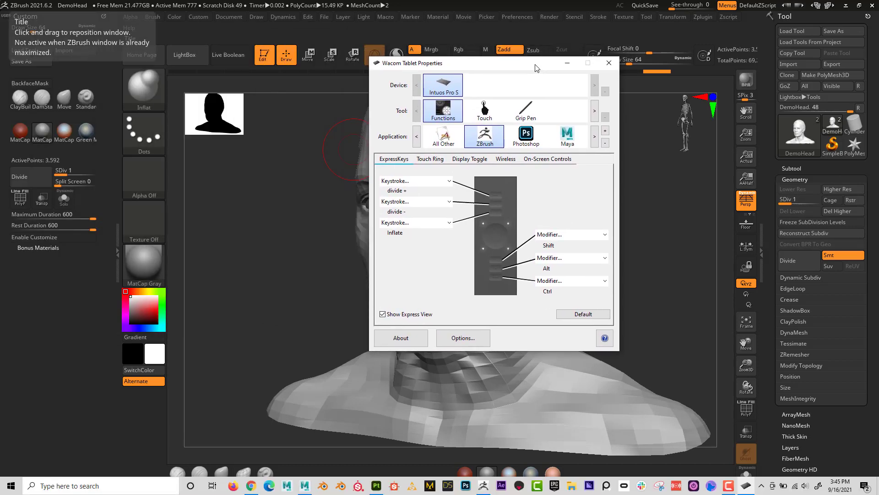
click(565, 139)
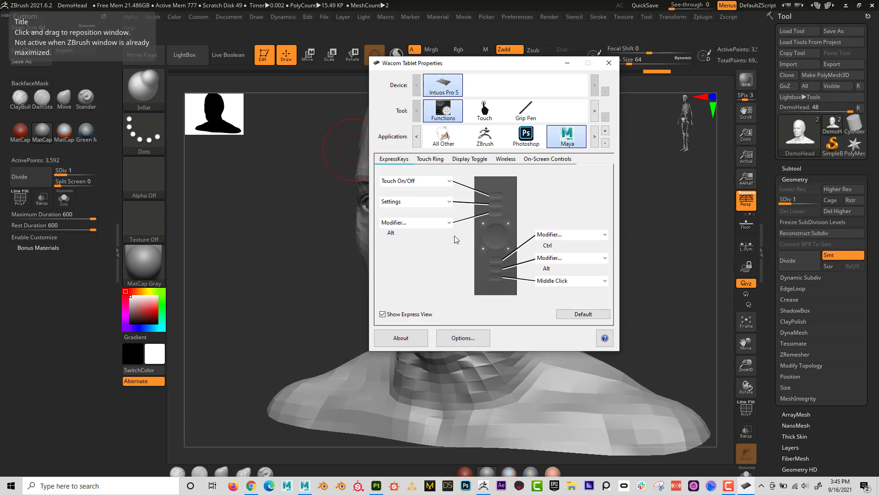
click(483, 145)
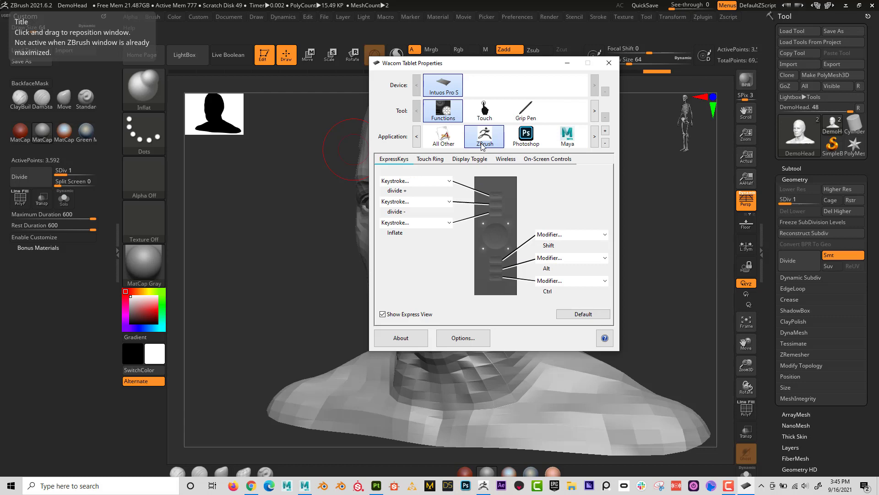
Review the Grip Pen's upper button modifier for ZBrush and accept it with Shift enabled.
click(522, 118)
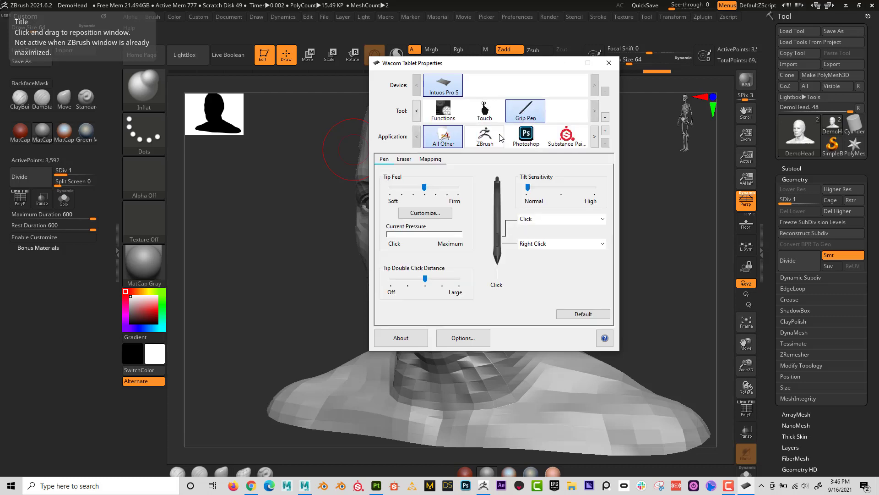
click(488, 140)
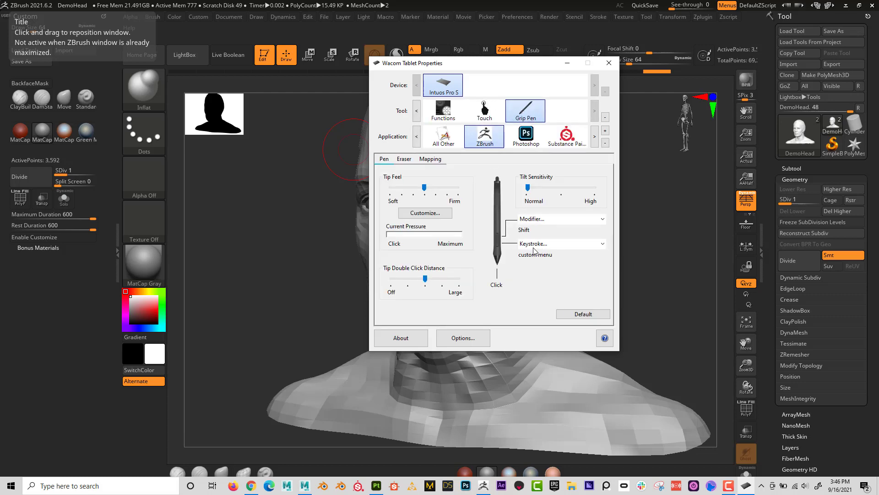
click(539, 219)
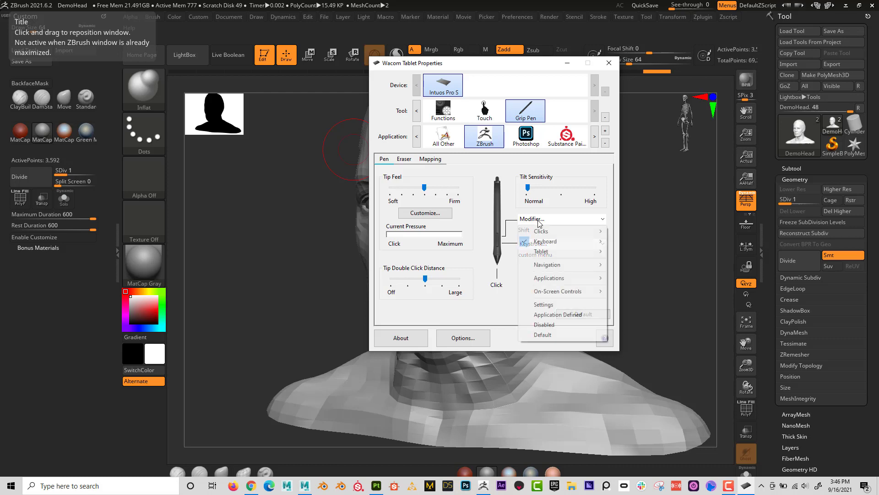
mouse_move(591, 242)
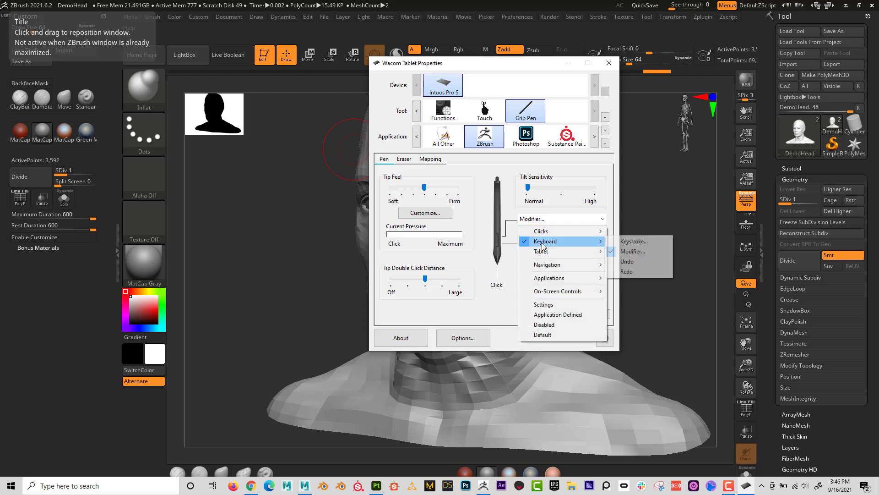
click(633, 252)
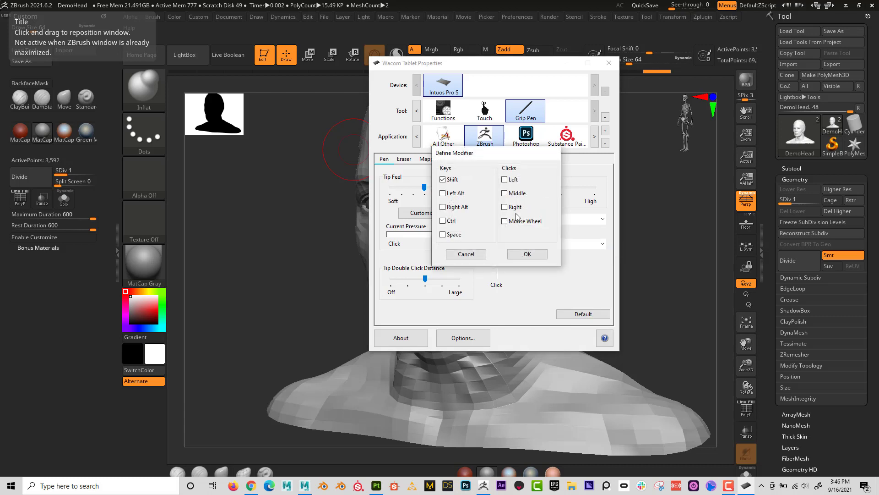
key(Return)
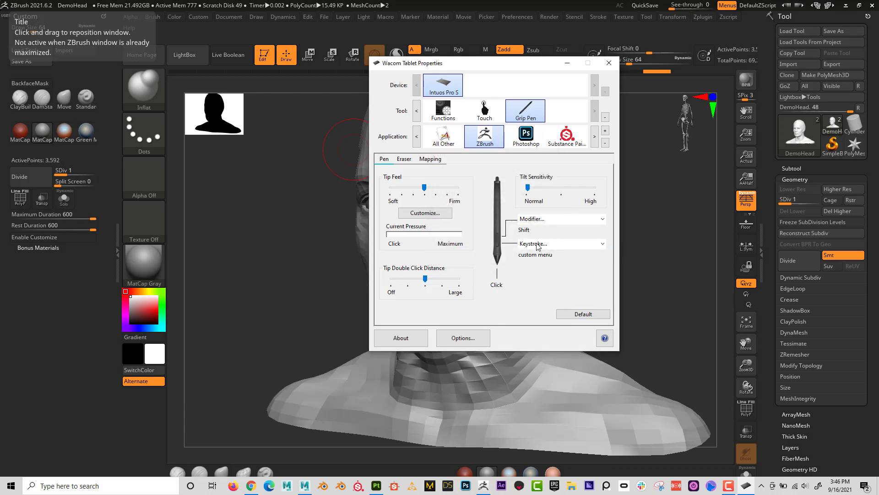
Check the keystroke definition of the pen's lower button, accept it unchanged, and close the tablet settings.
click(537, 246)
mouse_move(595, 266)
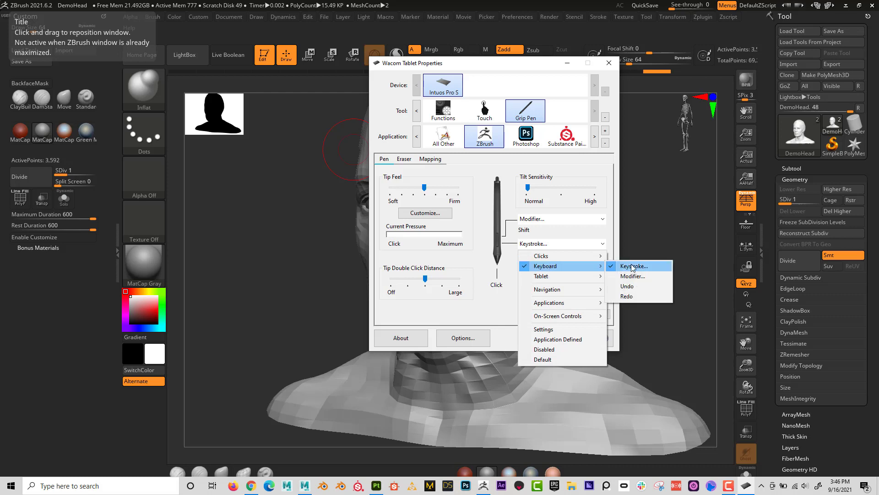
click(632, 267)
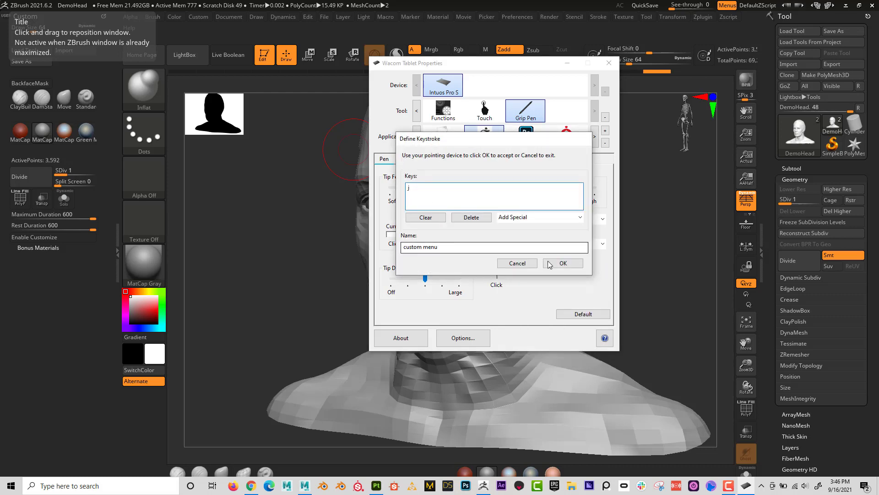
click(563, 263)
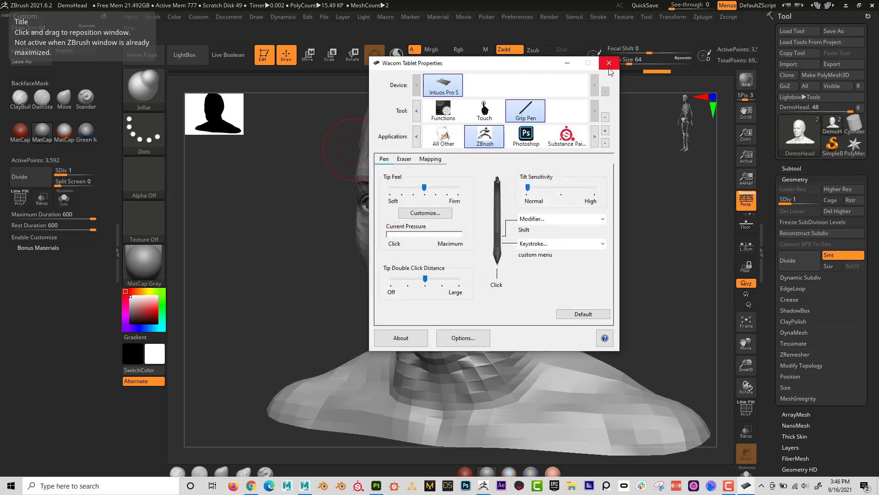
click(609, 63)
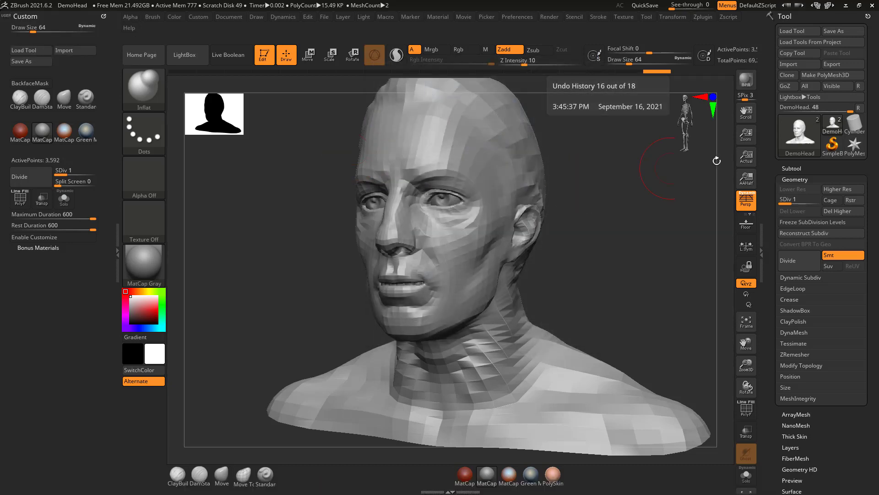
Test the Custom menu shortcut by bringing up the pop-up controls at different spots around the head.
key(j)
drag(599, 196, 600, 174)
key(j)
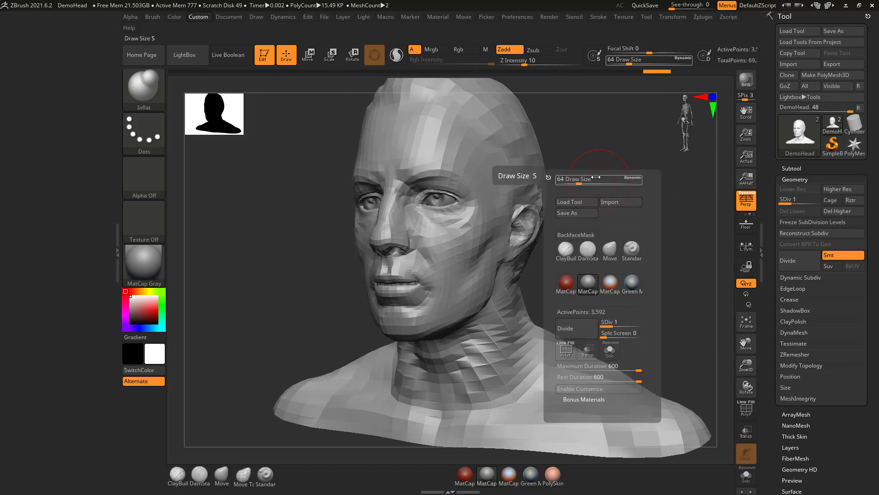
key(j)
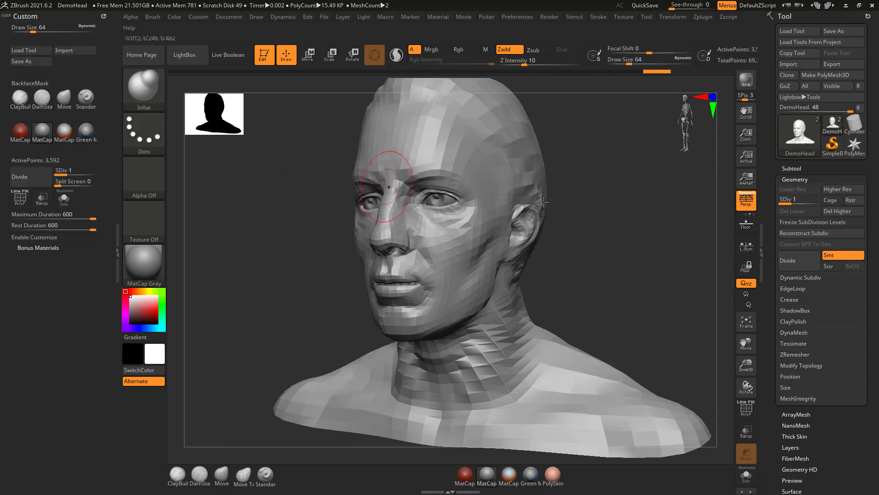
key(j)
key(j)
key(space)
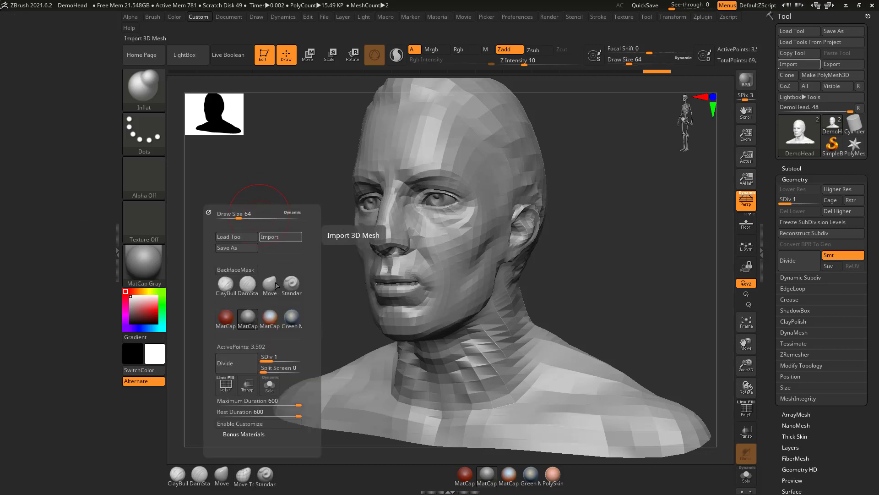
Collapse the tray holding the docked Custom controls and reduce the draw size to about 56 in the pop-up controls.
click(114, 249)
key(space)
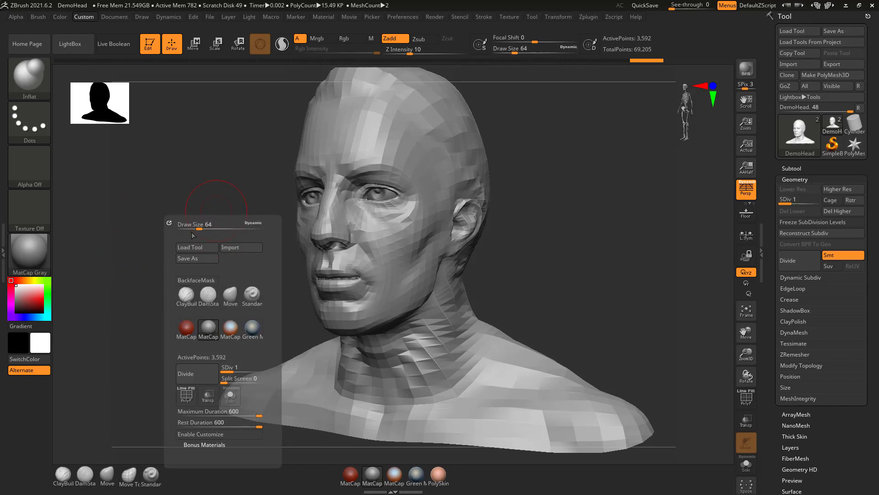
drag(198, 226, 195, 227)
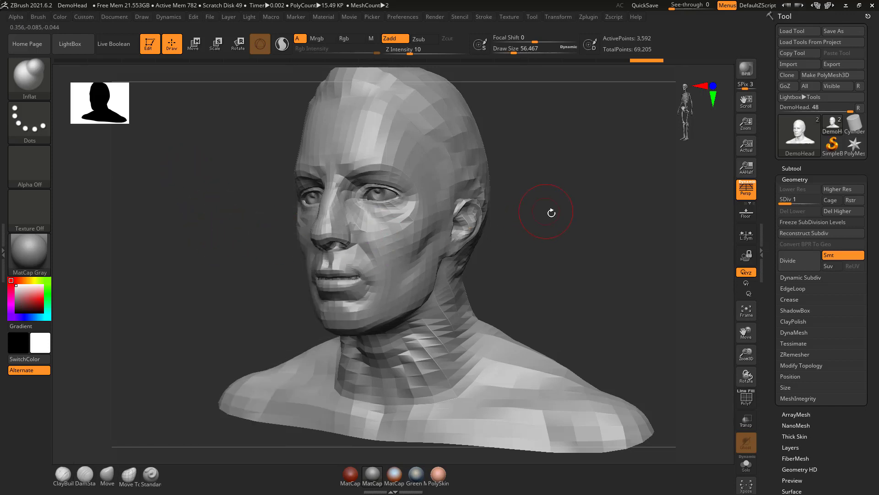
key(space)
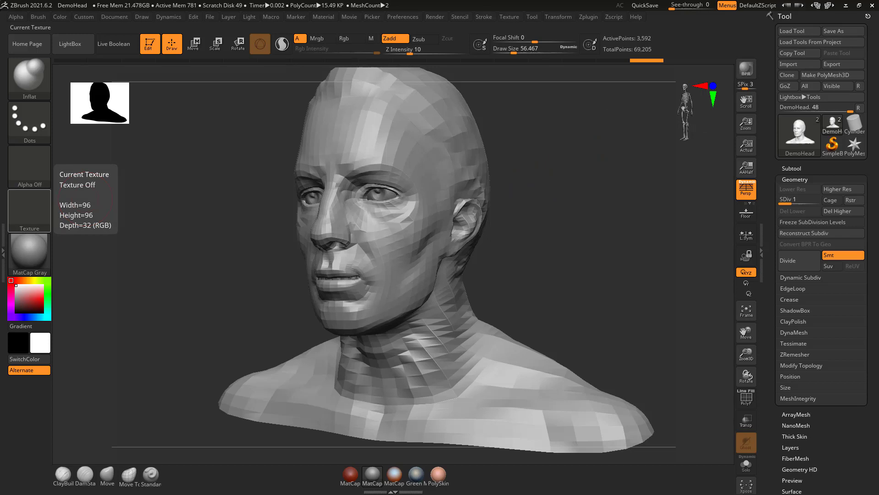
Switch to Wacom Tablet Properties, reposition its window, and minimize ZBrush to clear the desktop.
key(alt+Tab)
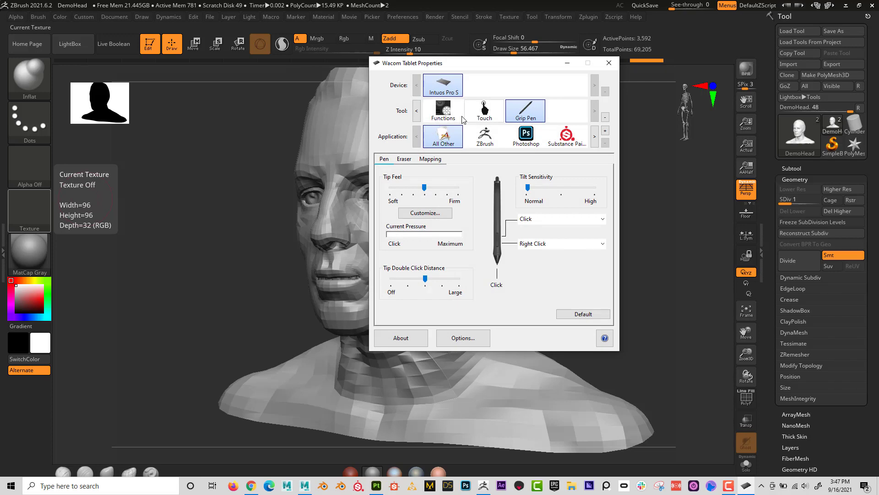
drag(525, 70, 553, 76)
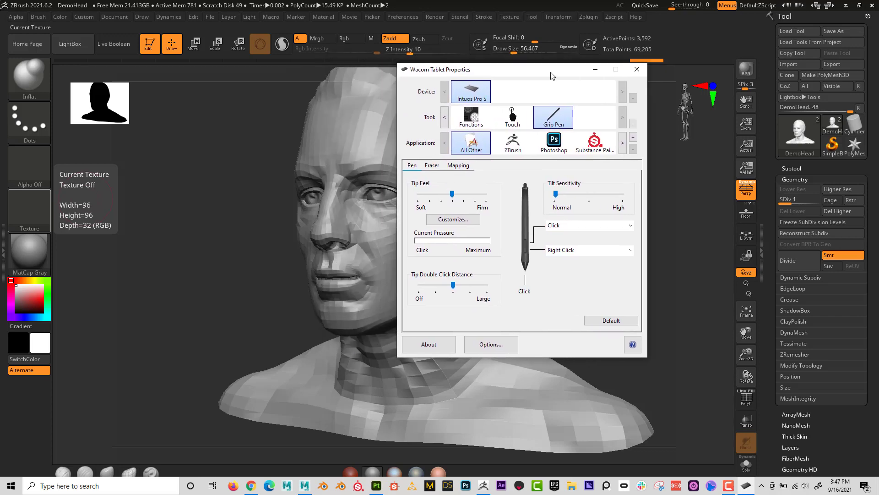
click(846, 6)
click(827, 5)
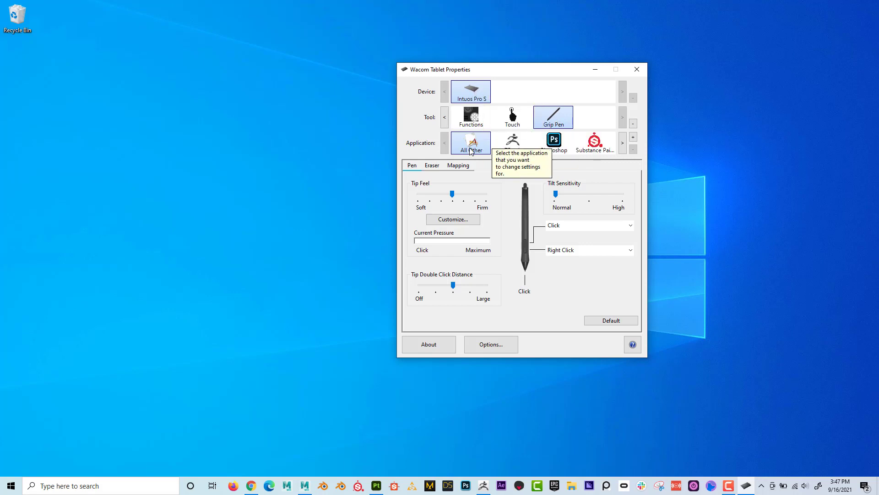
Assign the Radial Menu on-screen control to the Grip Pen's lower button for All Other applications.
click(582, 252)
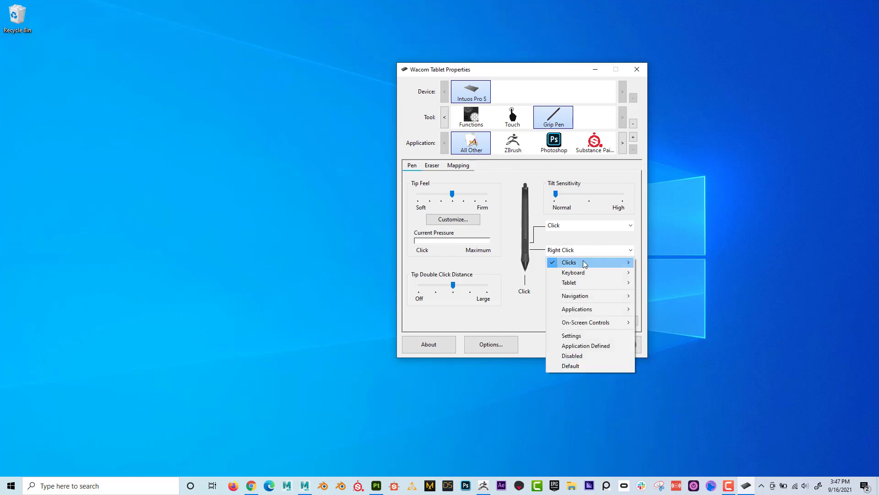
mouse_move(591, 282)
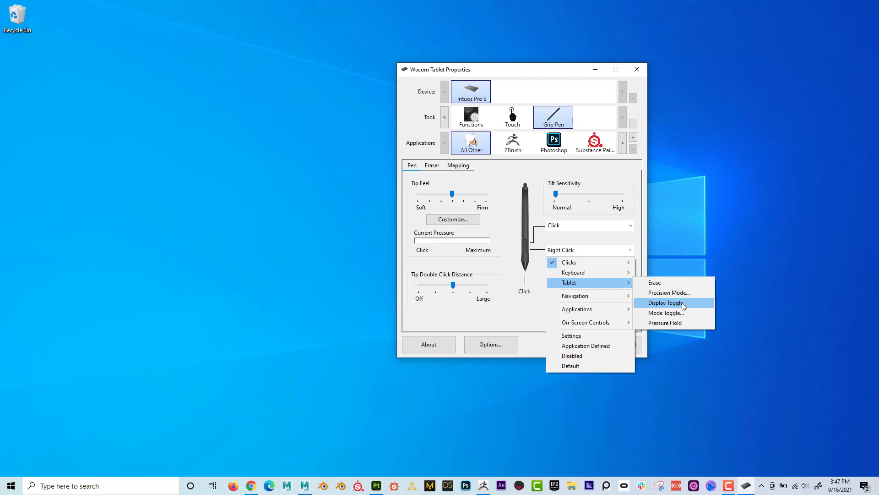
mouse_move(610, 296)
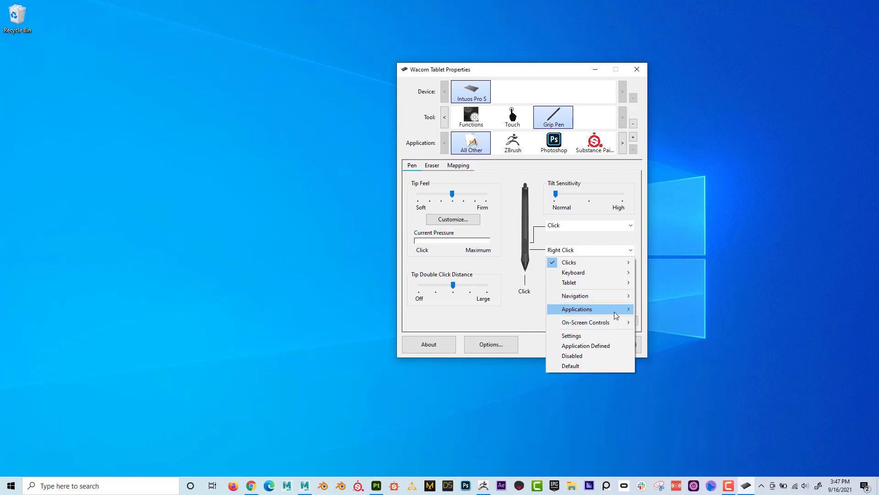
mouse_move(616, 315)
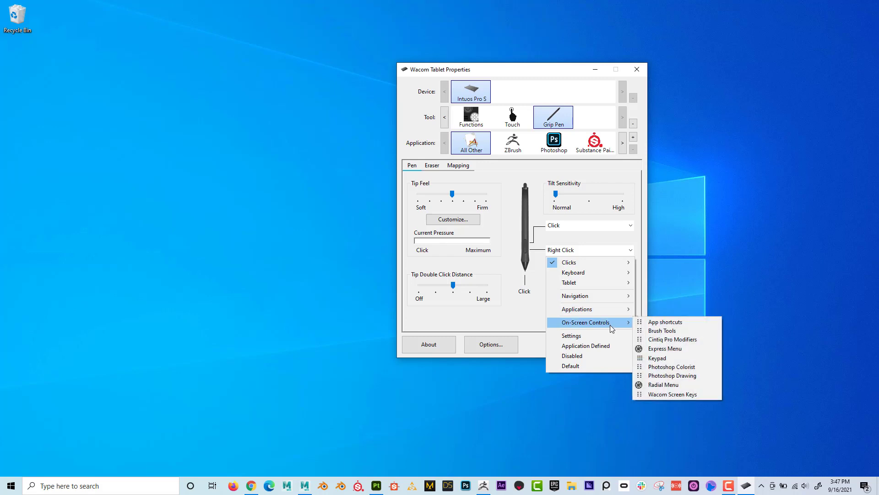
click(664, 384)
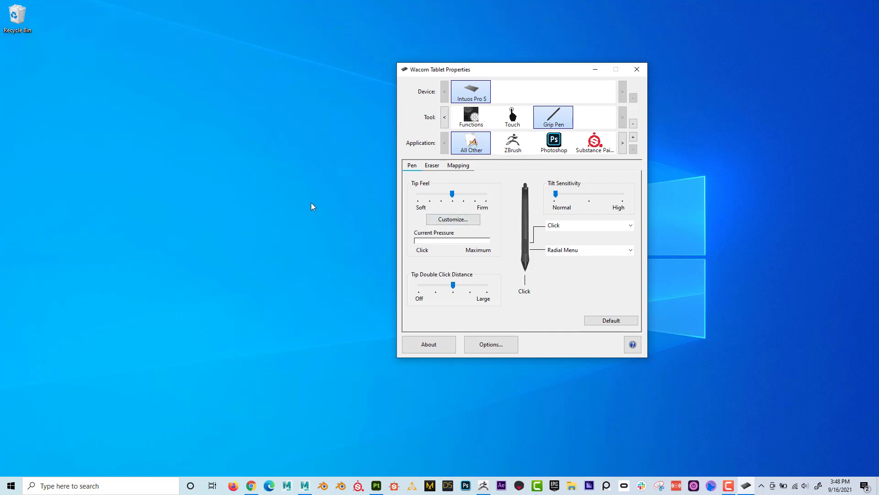
Open the radial menu's settings, replace its Brush Panel slice with File Explorer, and close the radial menu.
right_click(217, 220)
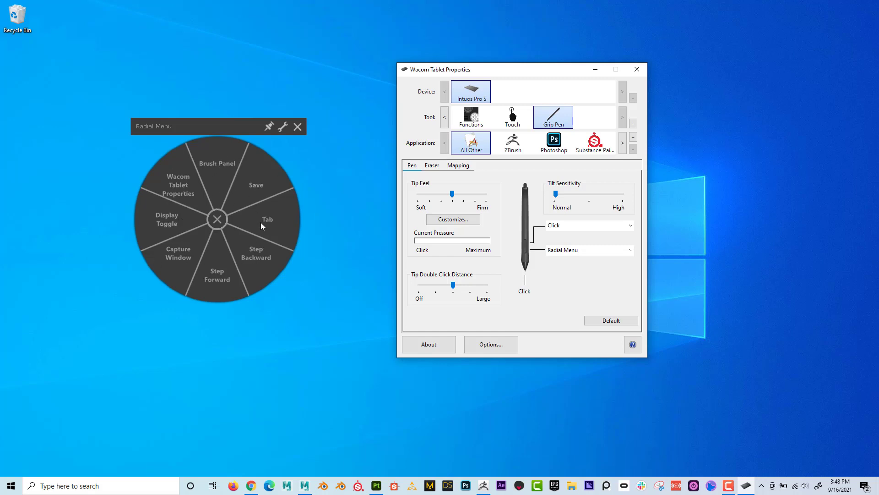
click(283, 126)
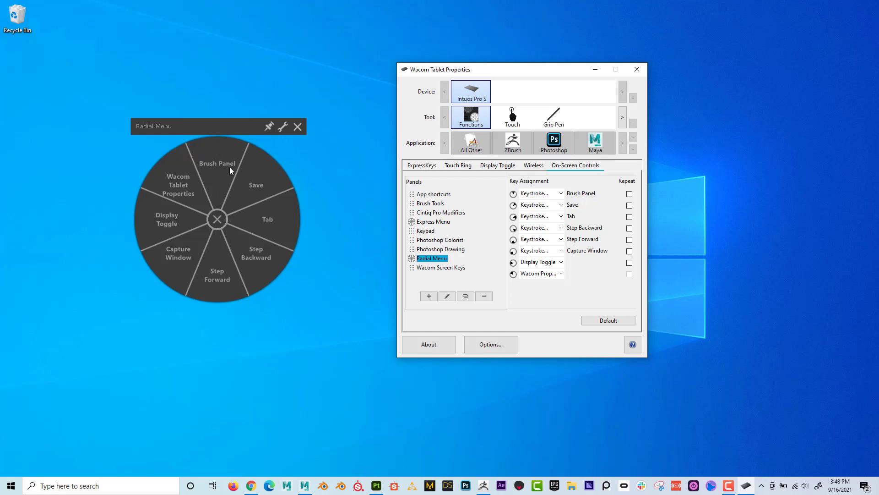
click(562, 195)
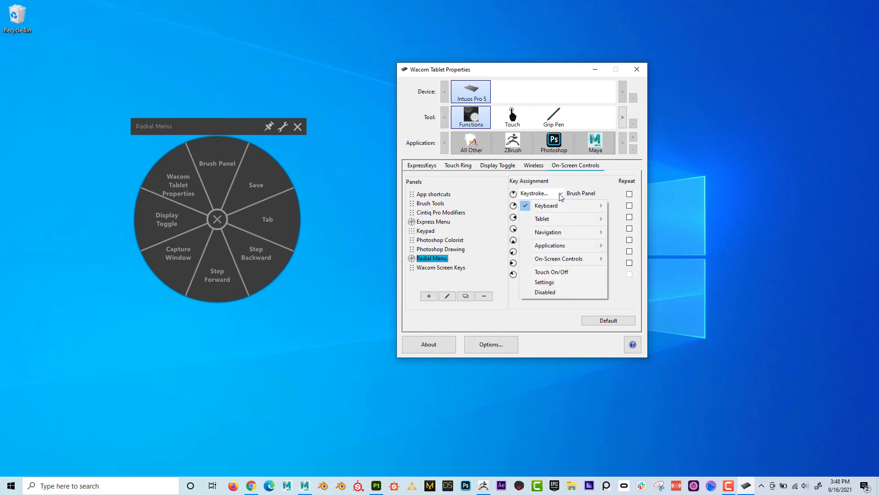
mouse_move(566, 246)
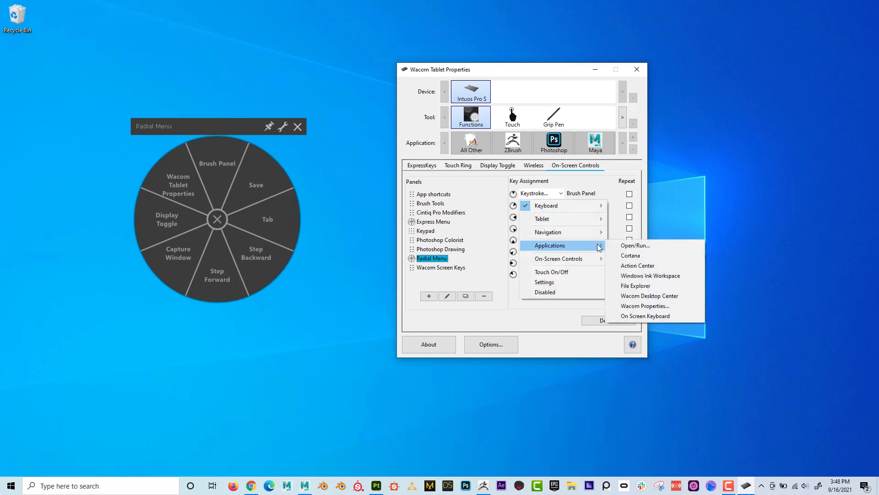
click(646, 287)
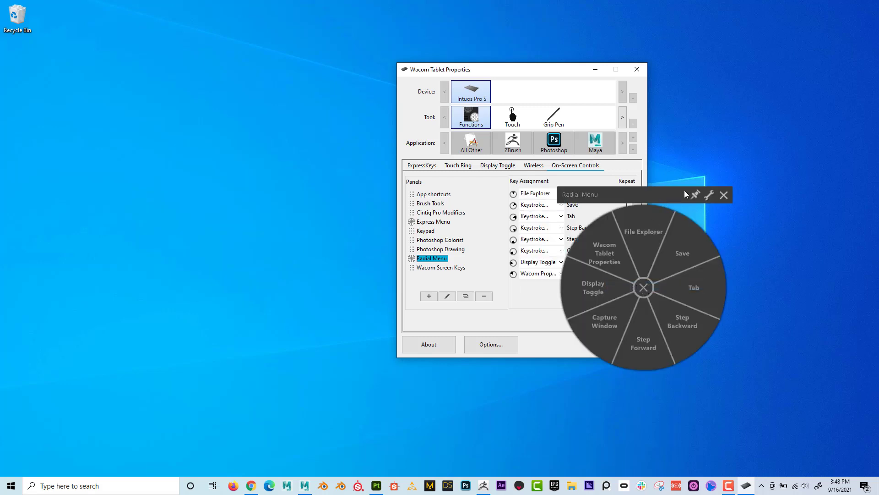
click(725, 195)
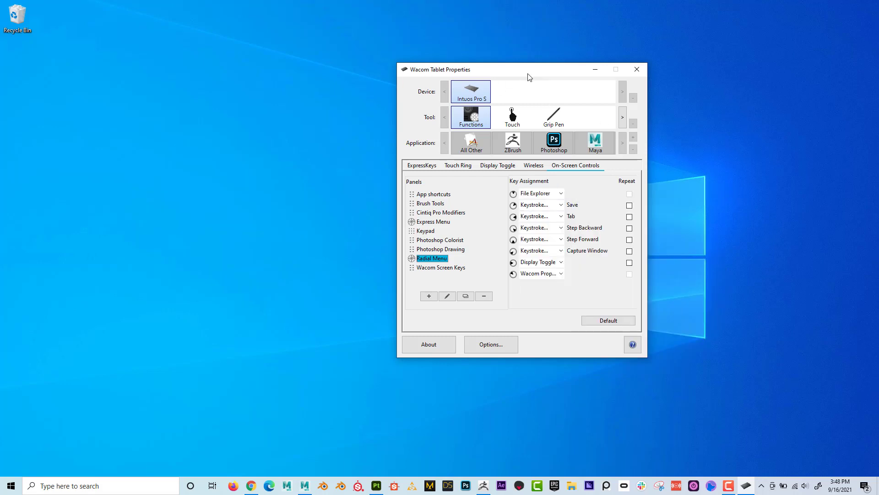
Move the tablet settings aside and test the radial menu by launching File Explorer, closing its window again.
drag(520, 71, 176, 37)
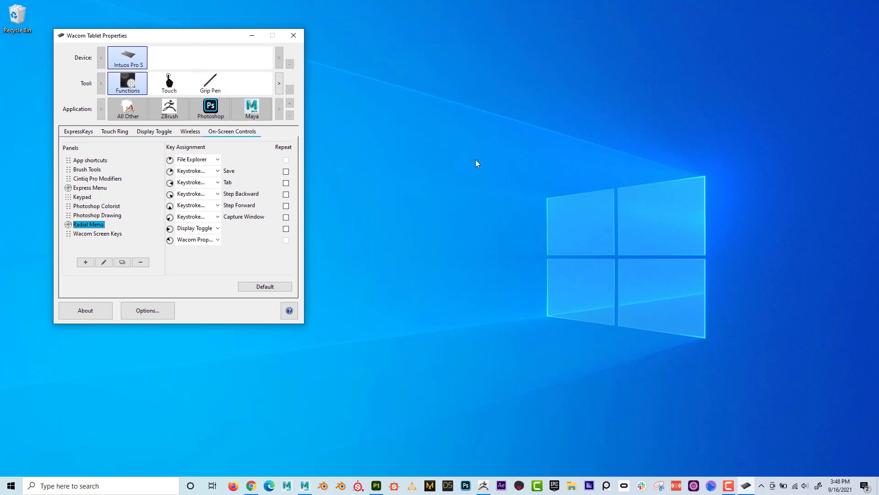
click(517, 95)
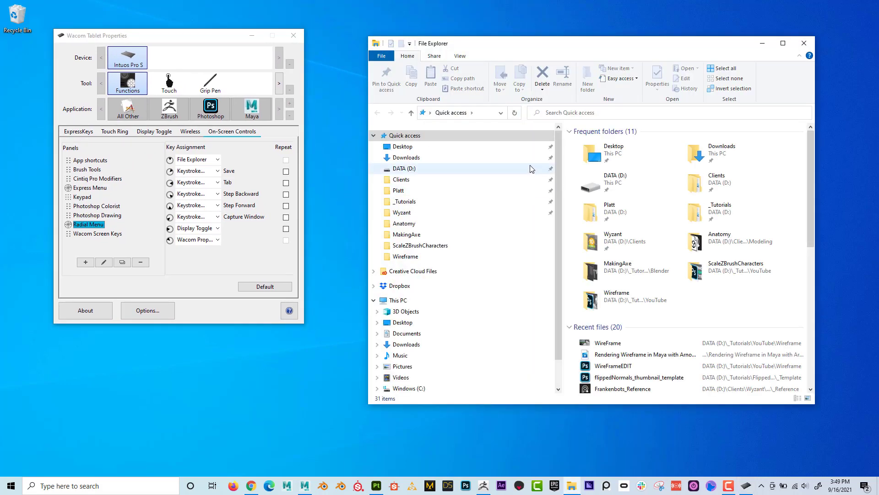
click(806, 44)
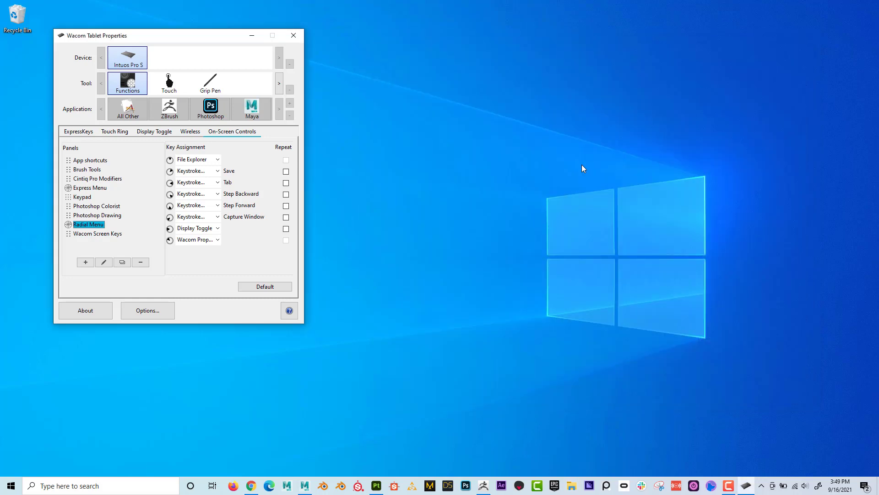
Change the radial menu's Save slice to the Open/Run function and start browsing for the application to run.
right_click(578, 164)
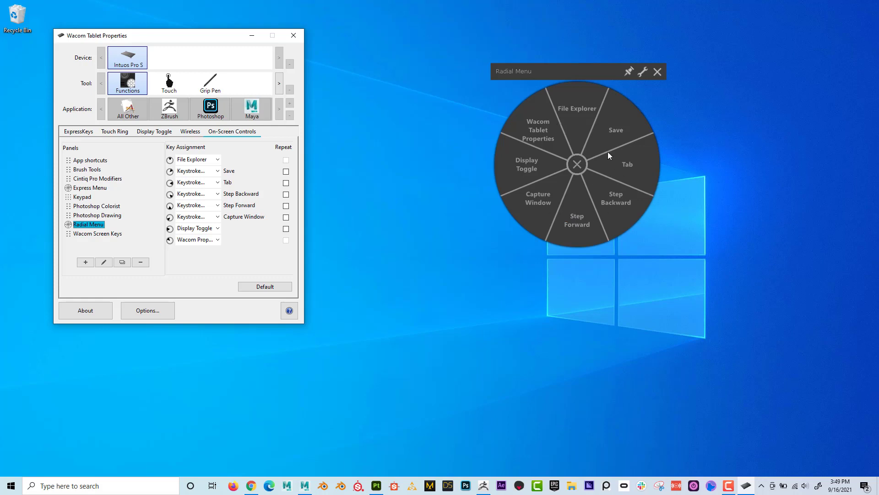
click(215, 172)
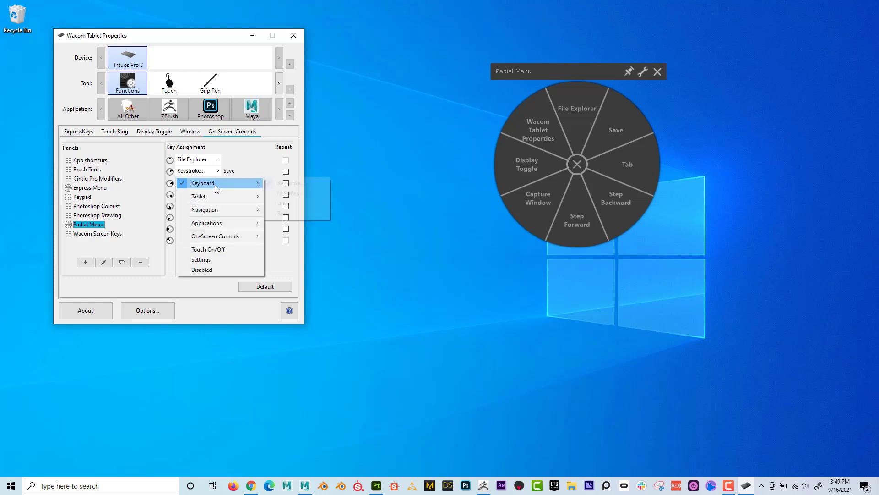
mouse_move(218, 198)
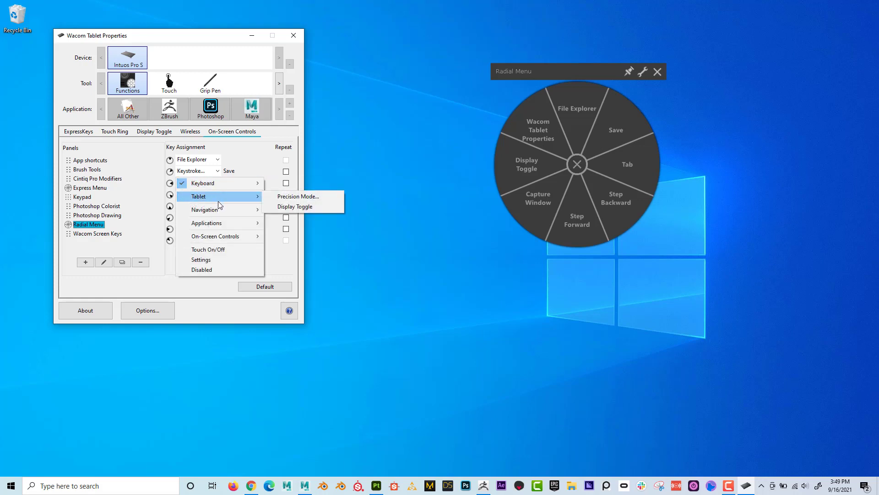
mouse_move(220, 221)
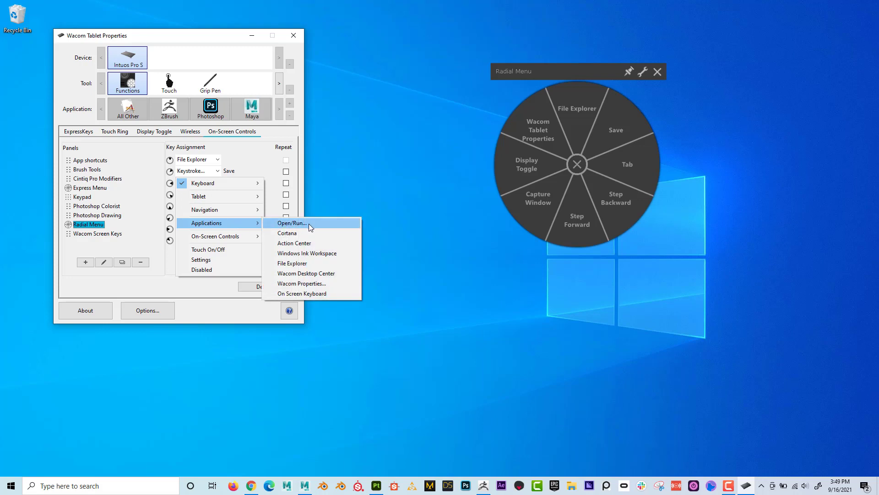
click(311, 223)
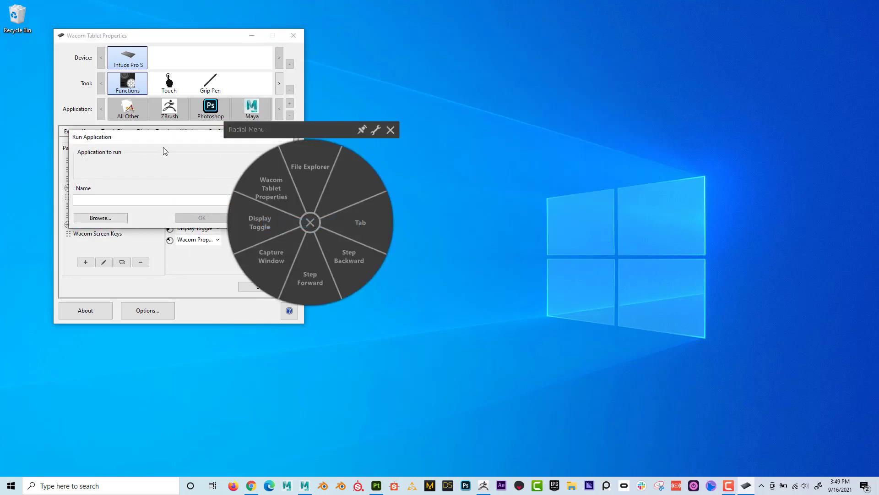
click(102, 218)
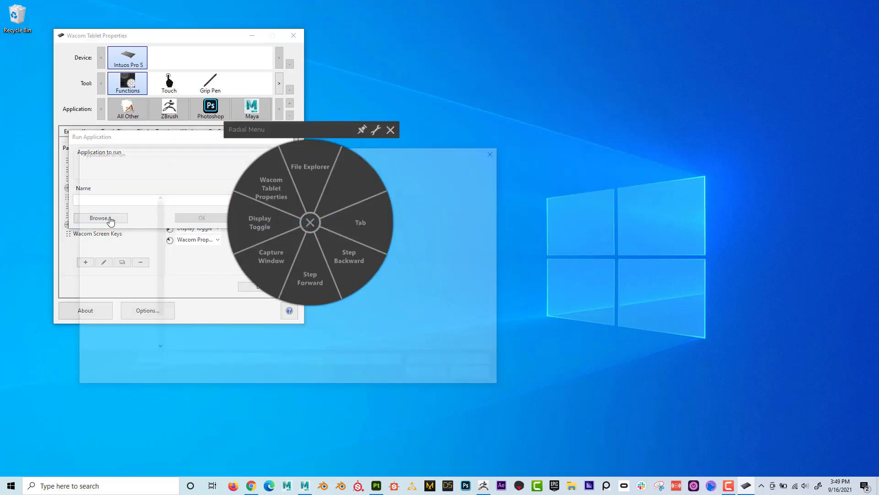
Move the file chooser clear of the radial menu and browse to the Program Files folder on the C: drive.
drag(219, 151, 581, 69)
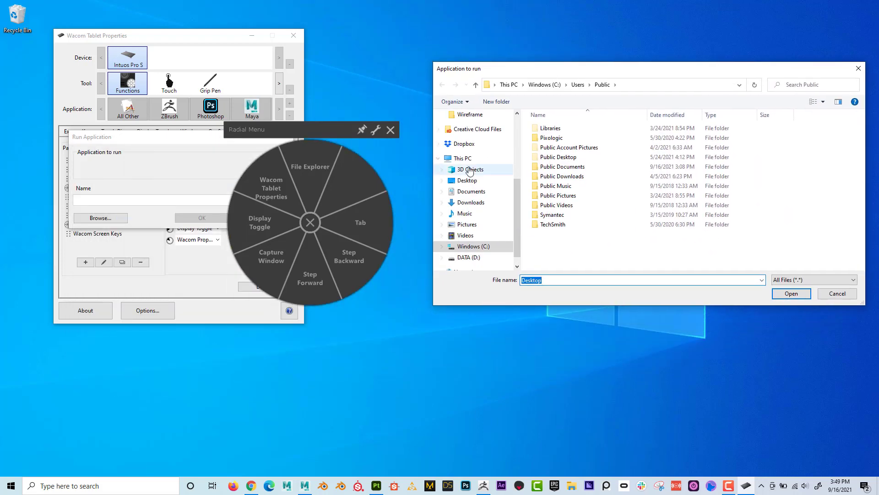
scroll(486, 220, down, 1)
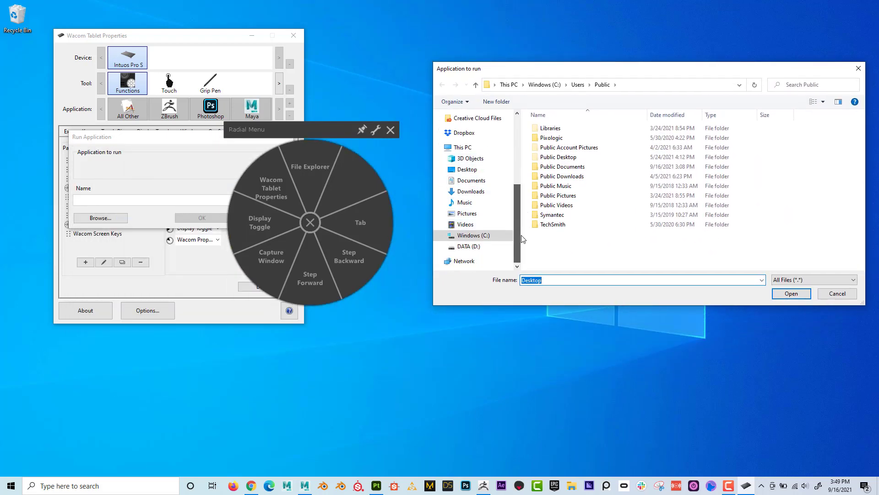
double_click(558, 138)
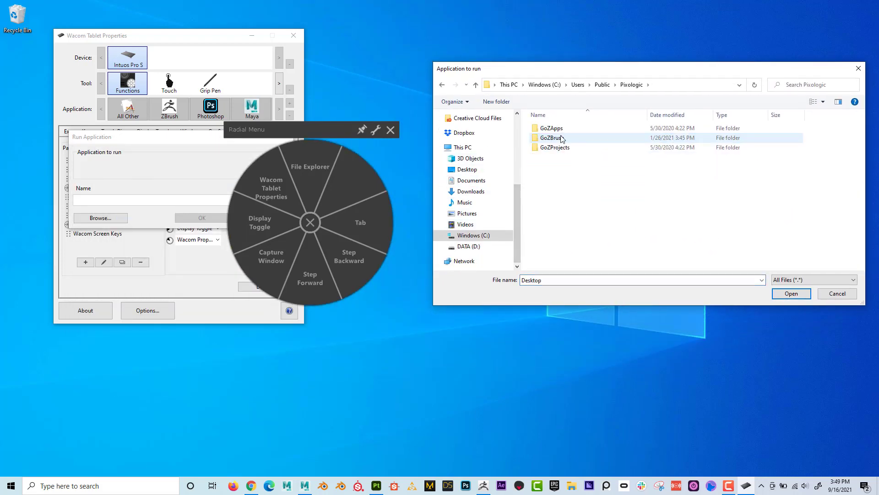
click(602, 85)
click(545, 85)
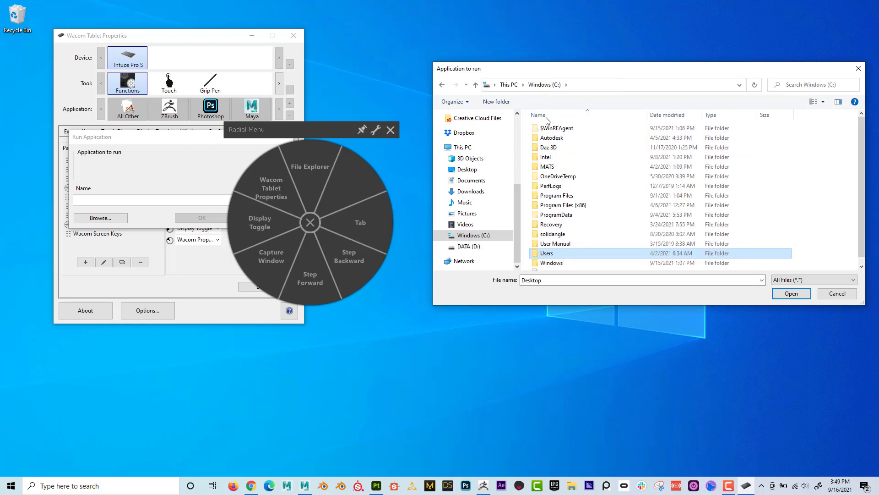
double_click(567, 197)
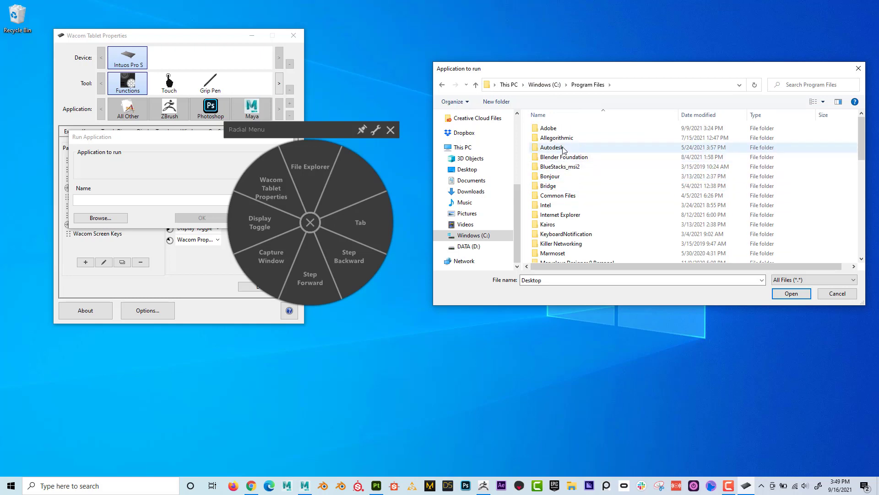
double_click(567, 148)
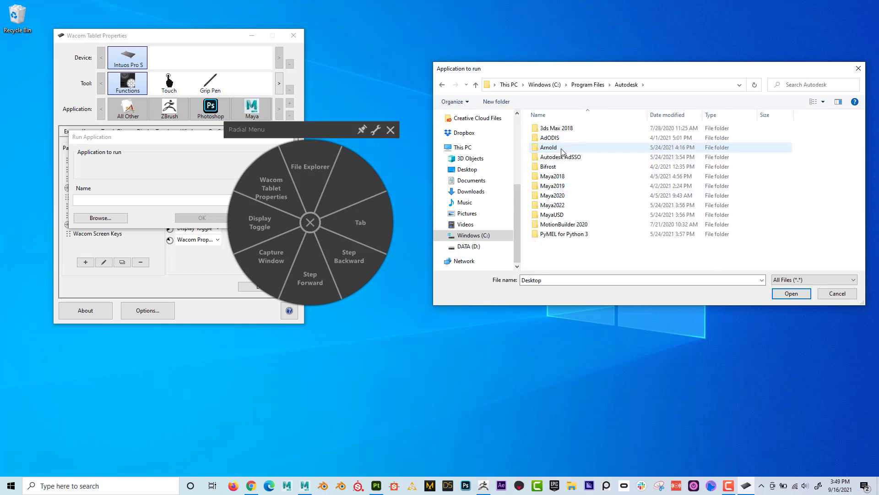
click(570, 206)
double_click(569, 206)
drag(861, 164, 849, 148)
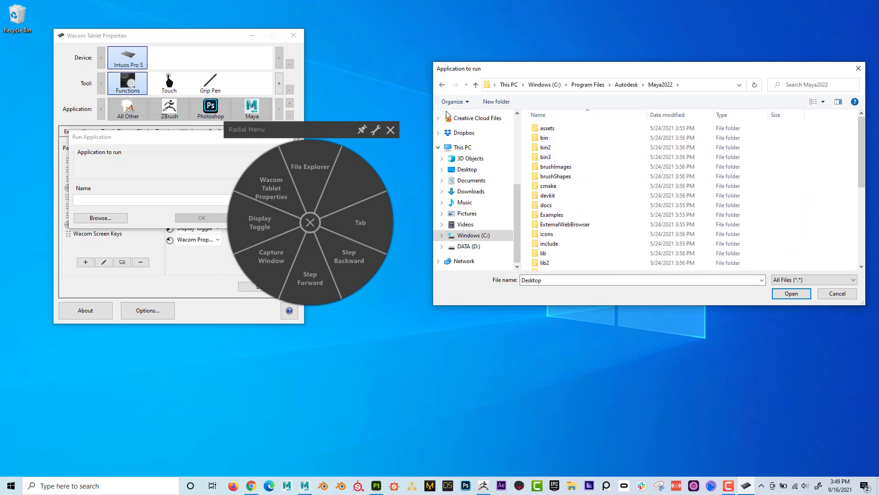
click(442, 85)
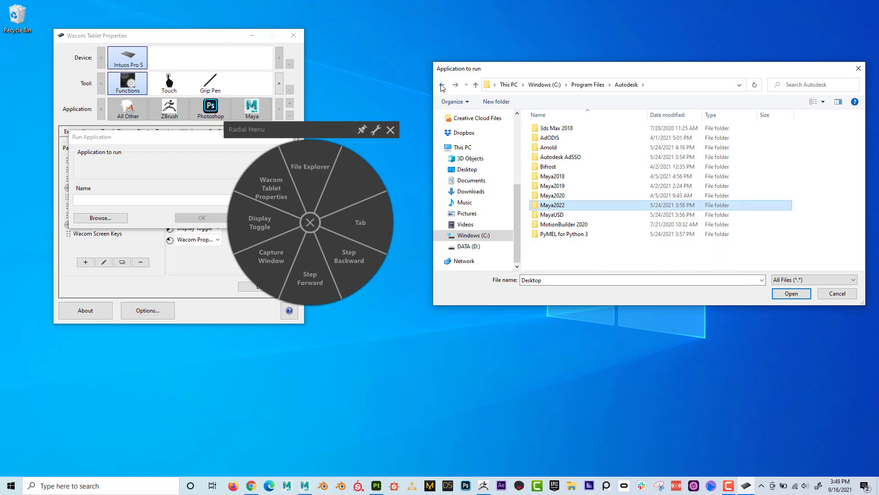
click(442, 85)
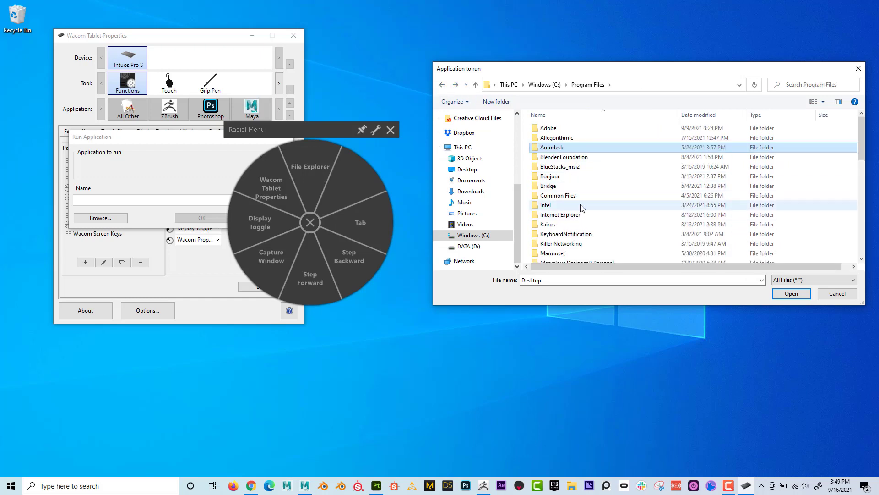
Set Photoshop from the Adobe Photoshop 2020 folder as the application the radial menu's Open/Run slice launches, keeping the name Photoshop.
double_click(558, 130)
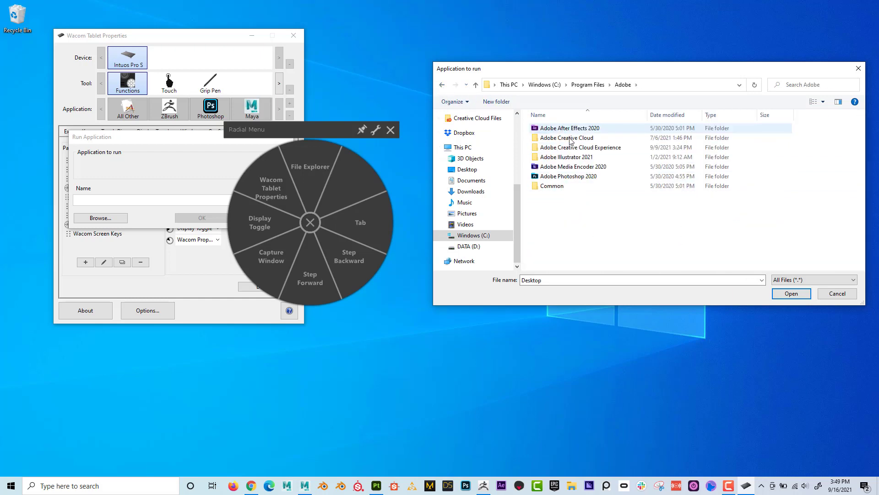
click(570, 178)
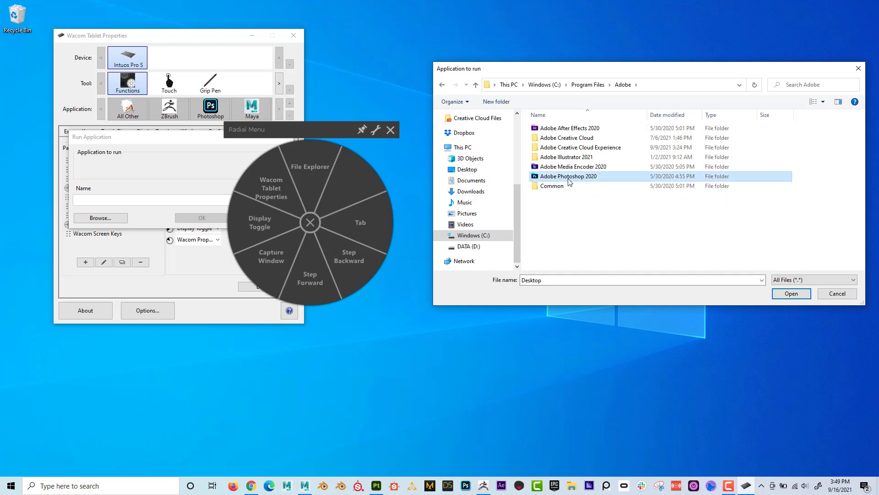
click(791, 297)
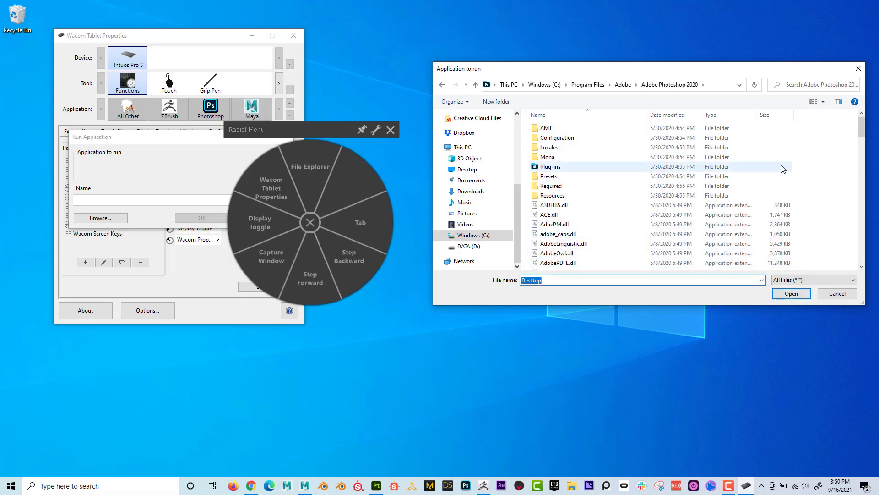
drag(710, 75, 666, 42)
drag(818, 94, 828, 196)
click(540, 154)
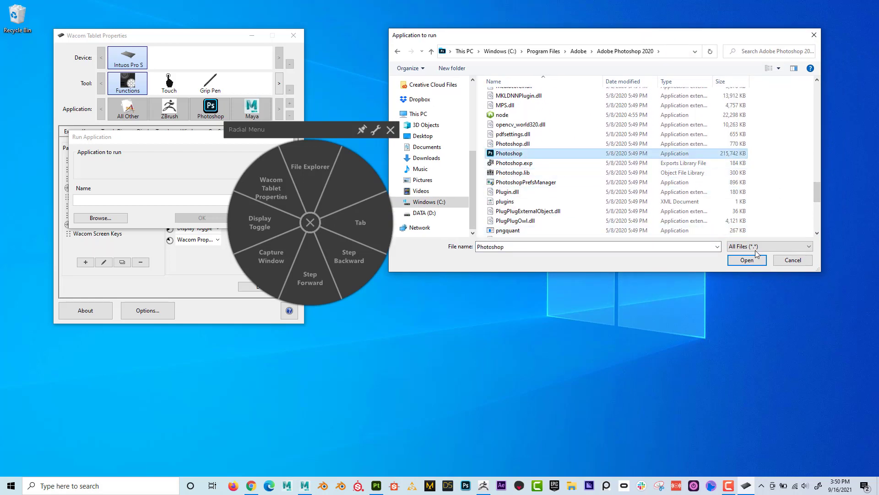
click(754, 261)
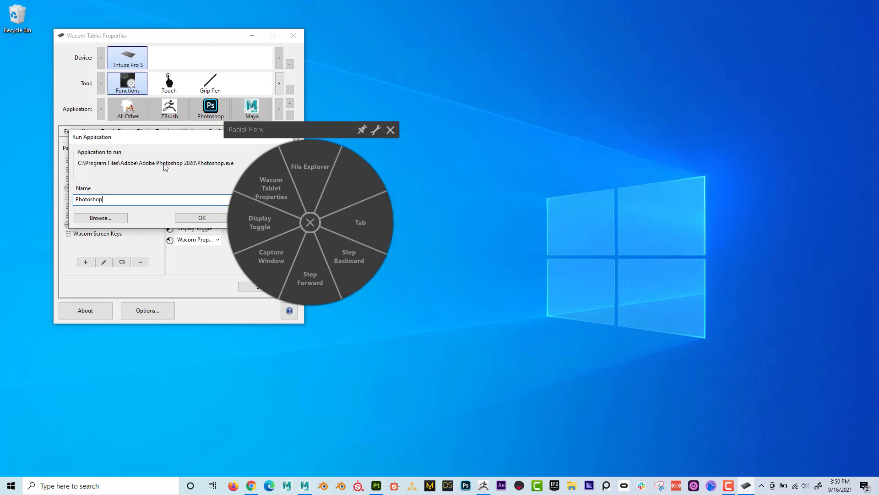
click(191, 218)
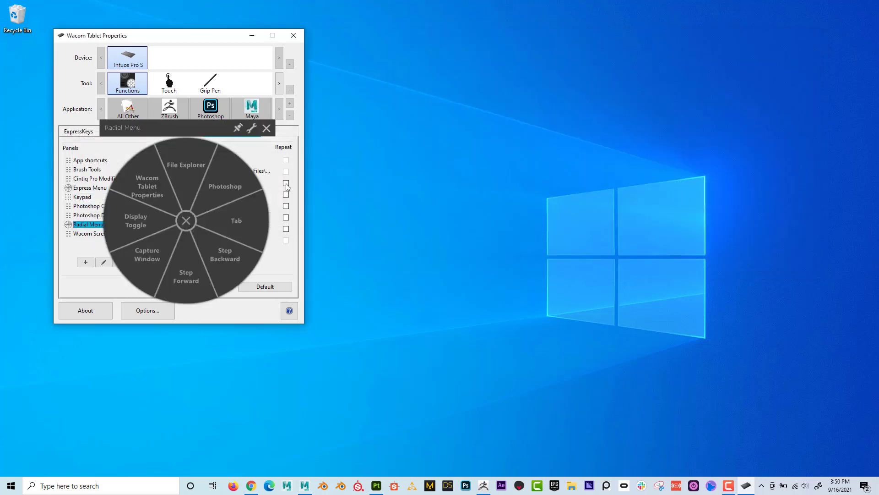
Test the radial menu by launching Photoshop on the desktop, then close Photoshop and bring the radial menu up again.
click(623, 130)
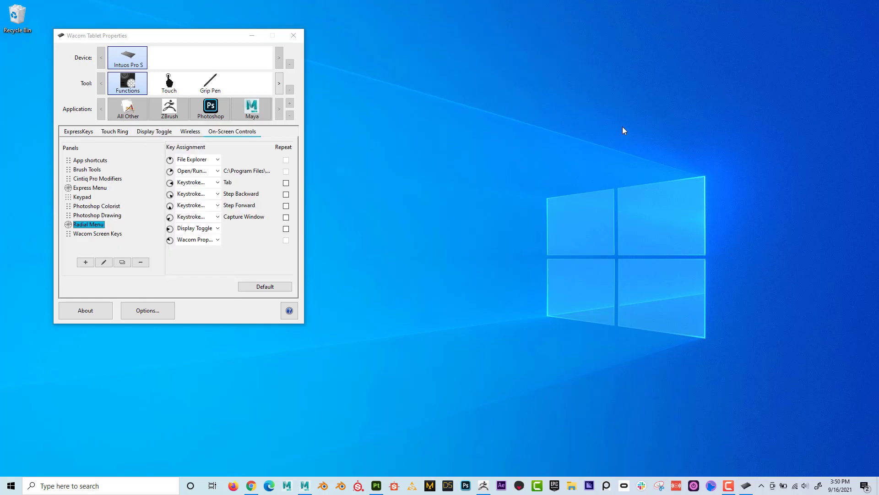
right_click(562, 125)
click(602, 89)
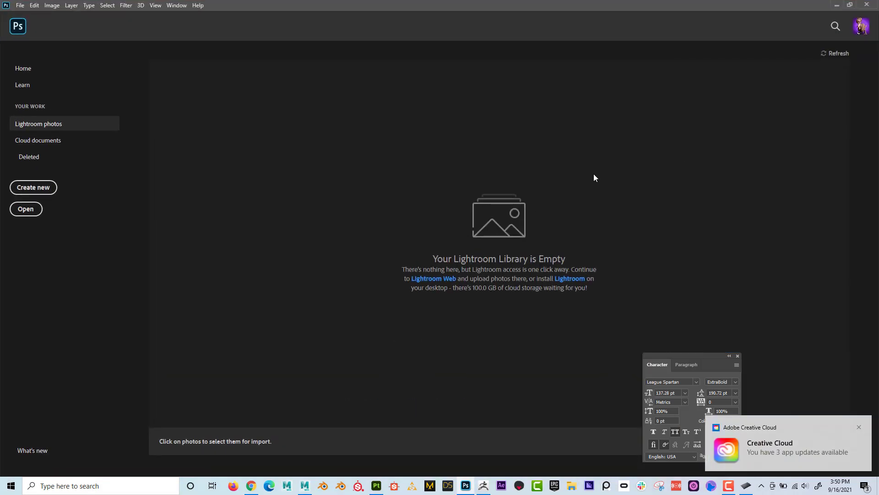
click(871, 5)
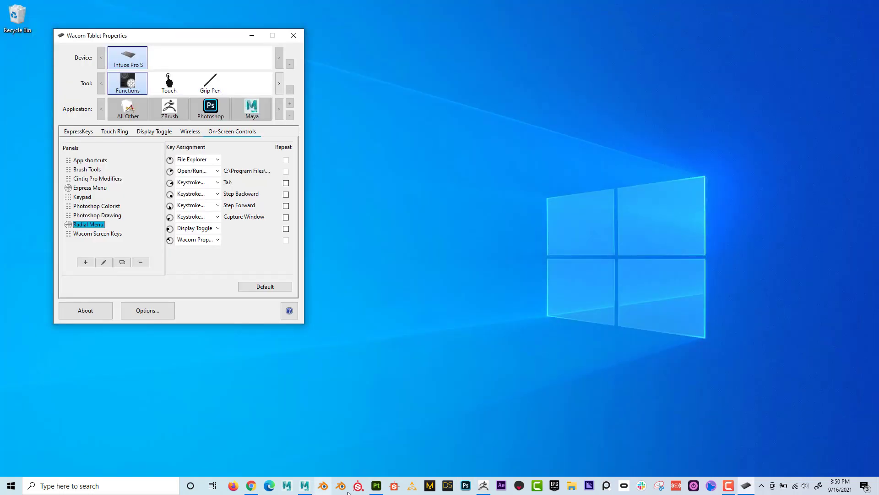
right_click(545, 142)
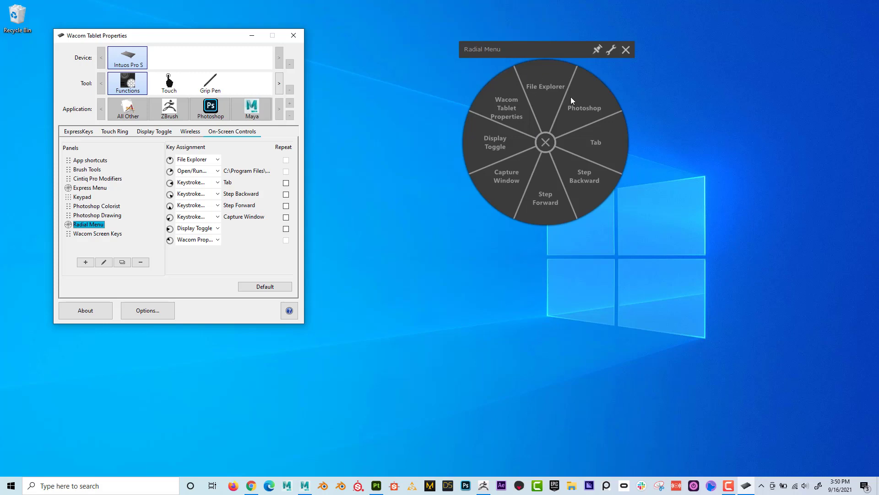
Examine the Grip Pen's eraser settings for All Other applications and the functions available for the eraser, leaving it on Erase.
click(216, 84)
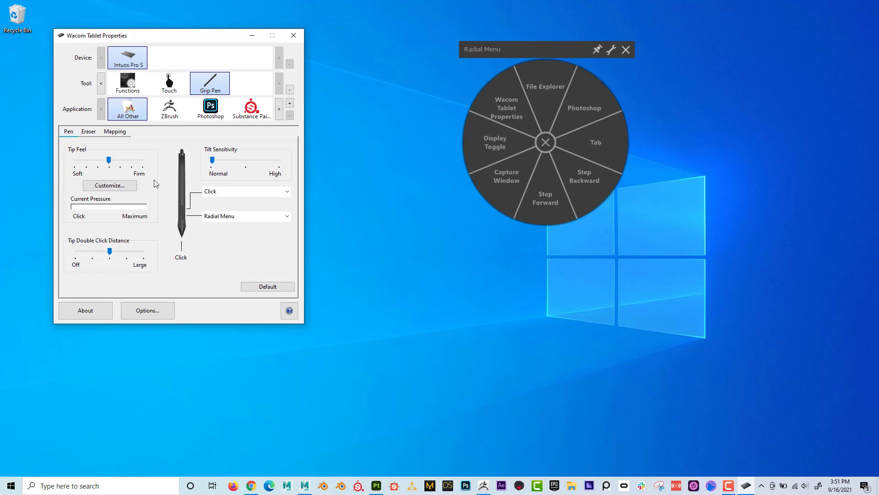
click(90, 132)
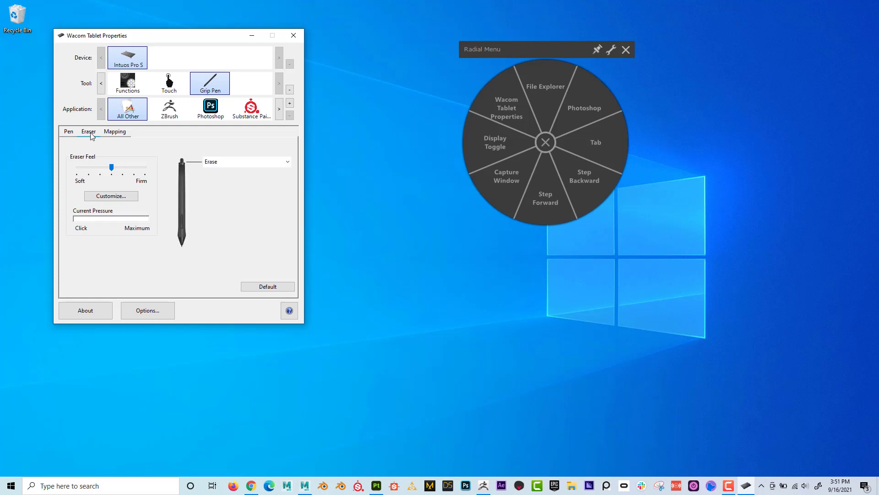
click(232, 161)
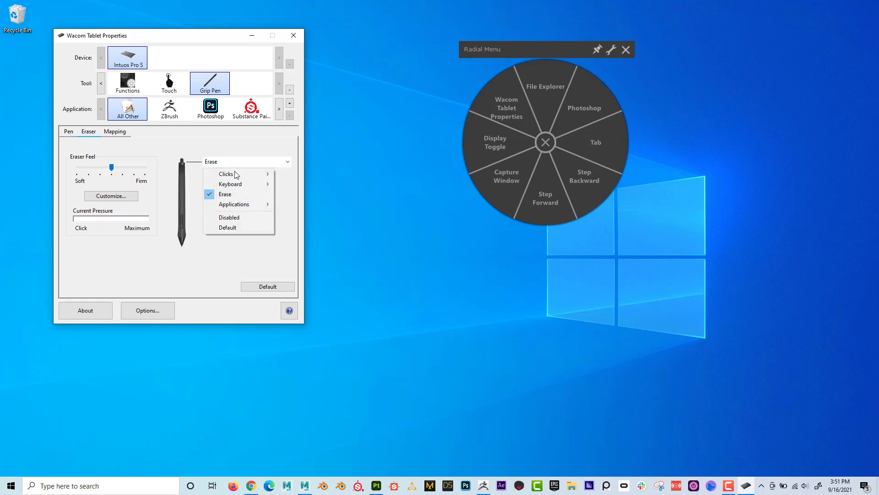
click(191, 208)
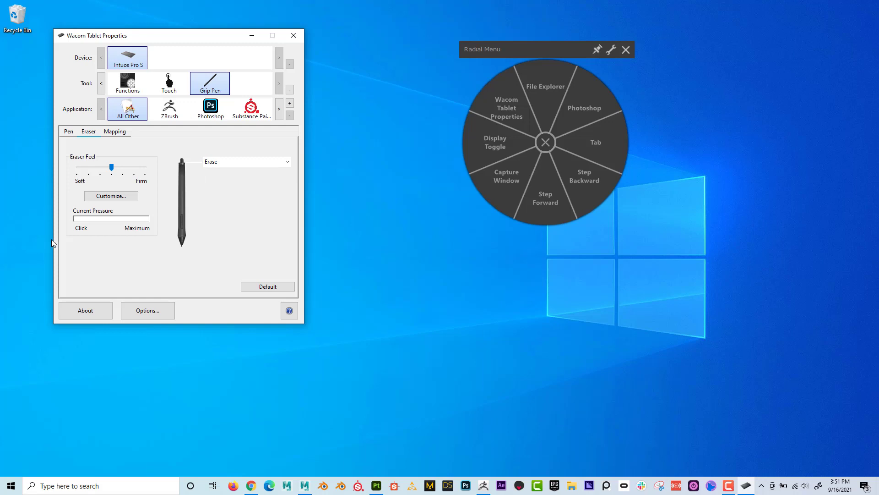